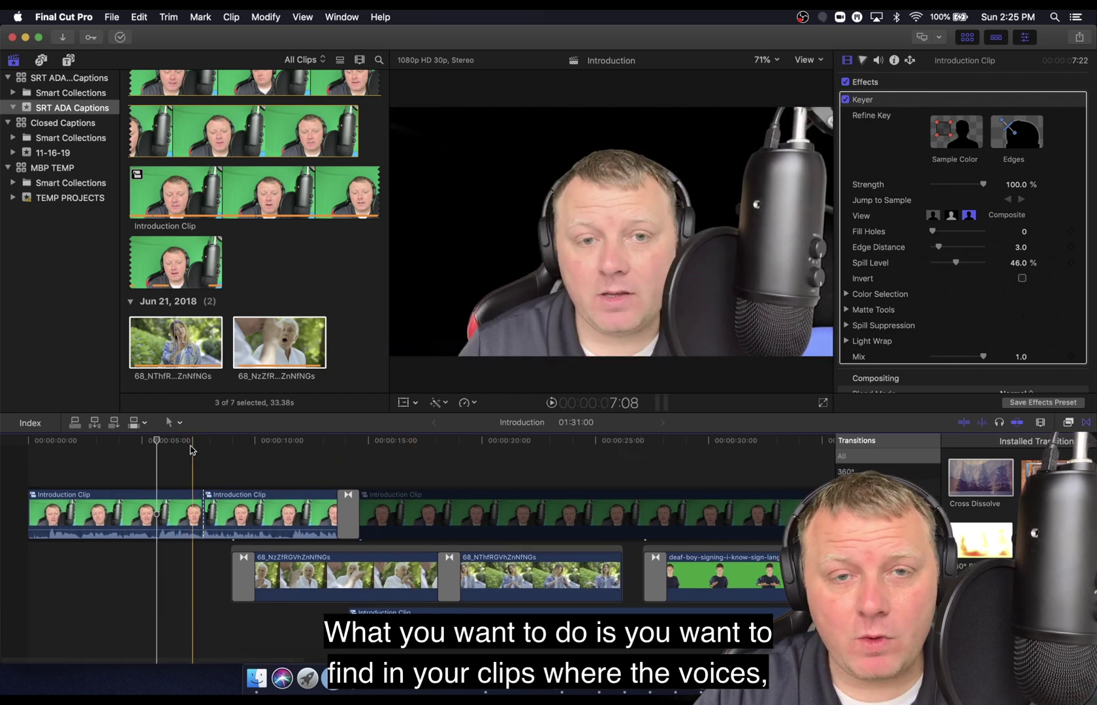
Step: Play the start of the Introduction project and examine the enlarged waveform to locate where the first spoken phrase begins
left_click(24, 462)
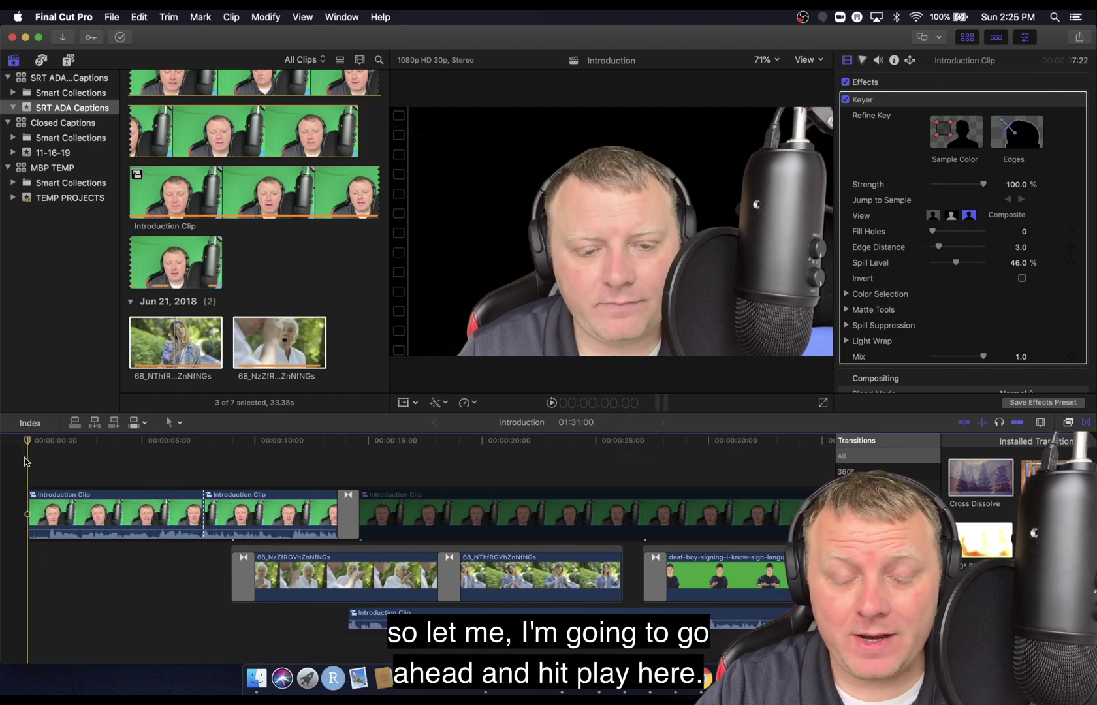
key("space")
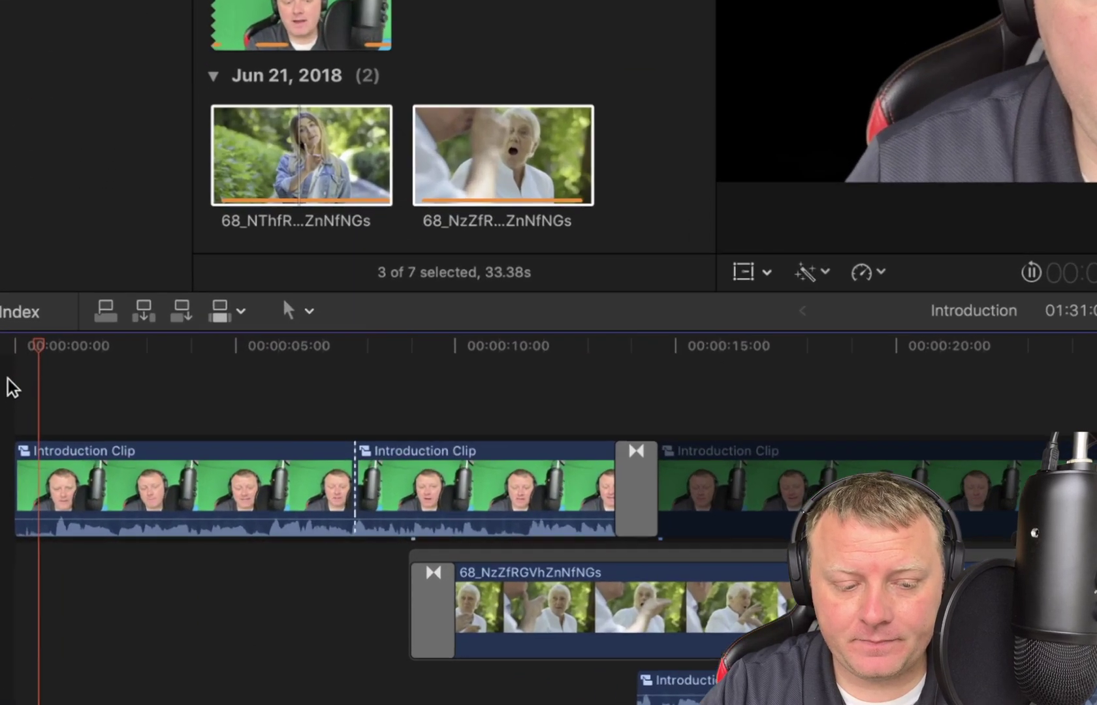
key("space")
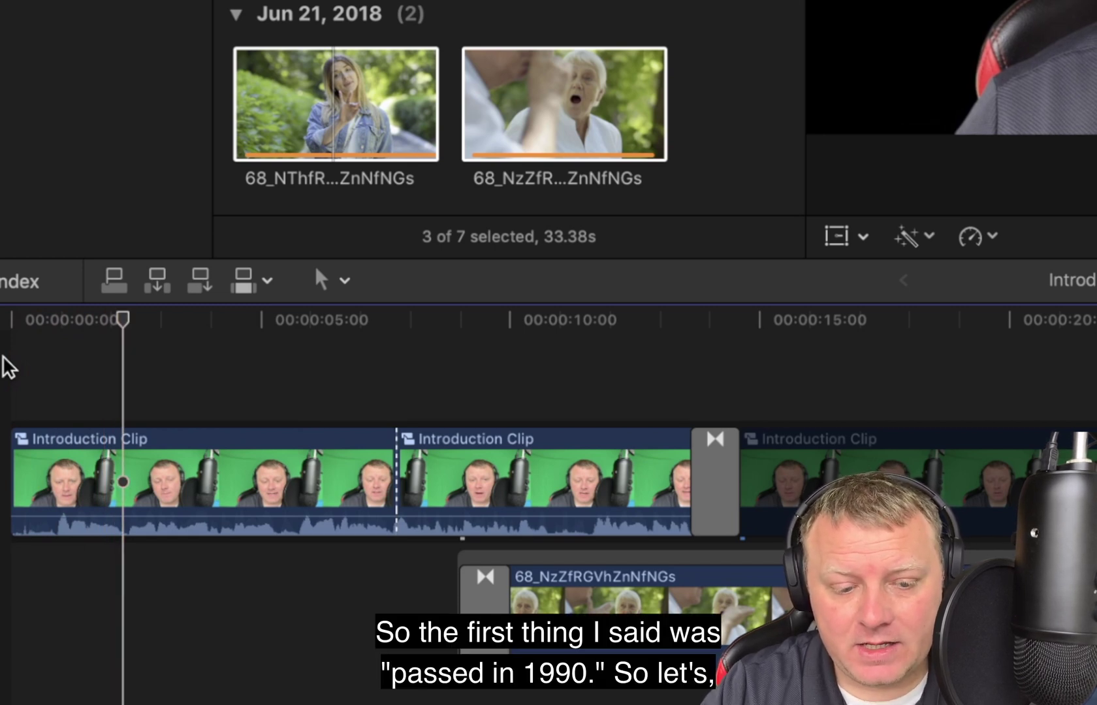
left_click(35, 356)
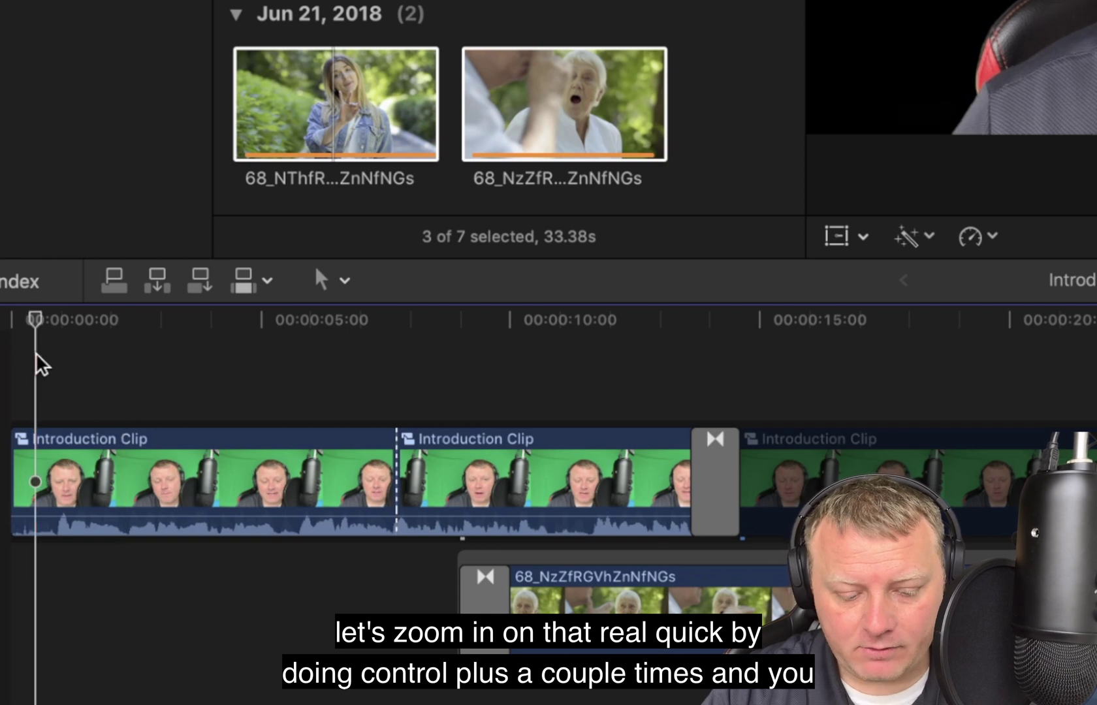
key("ctrl+plus")
key("ctrl+plus")
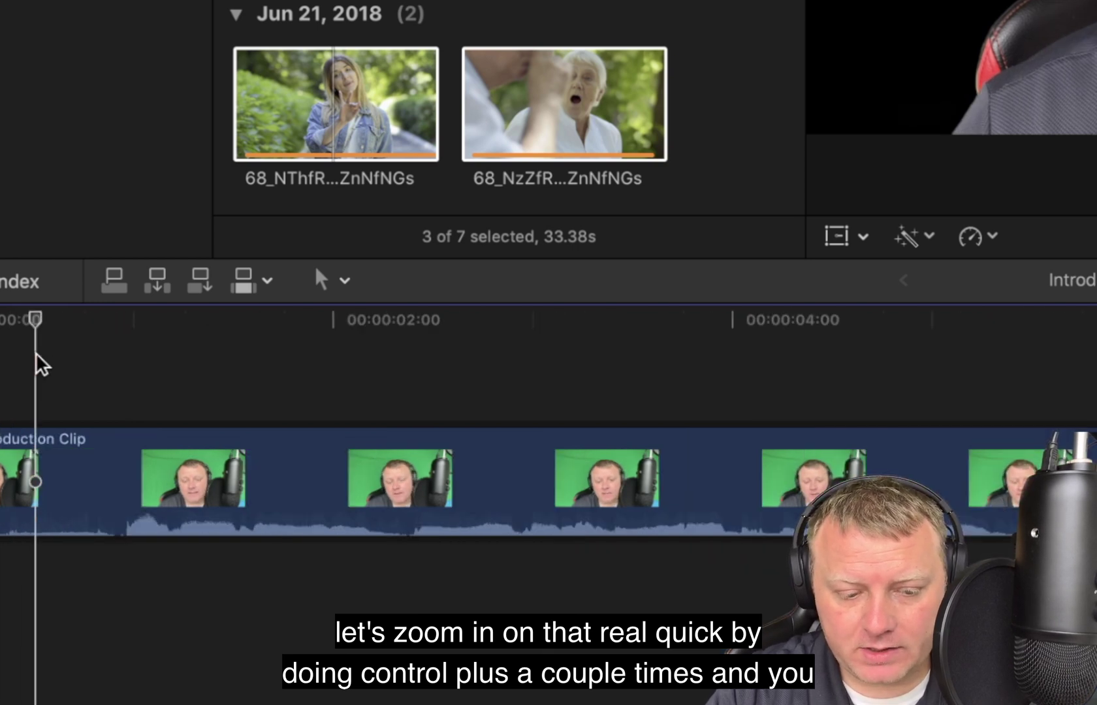
key("ctrl+plus")
scroll(245, 355, "left", 3)
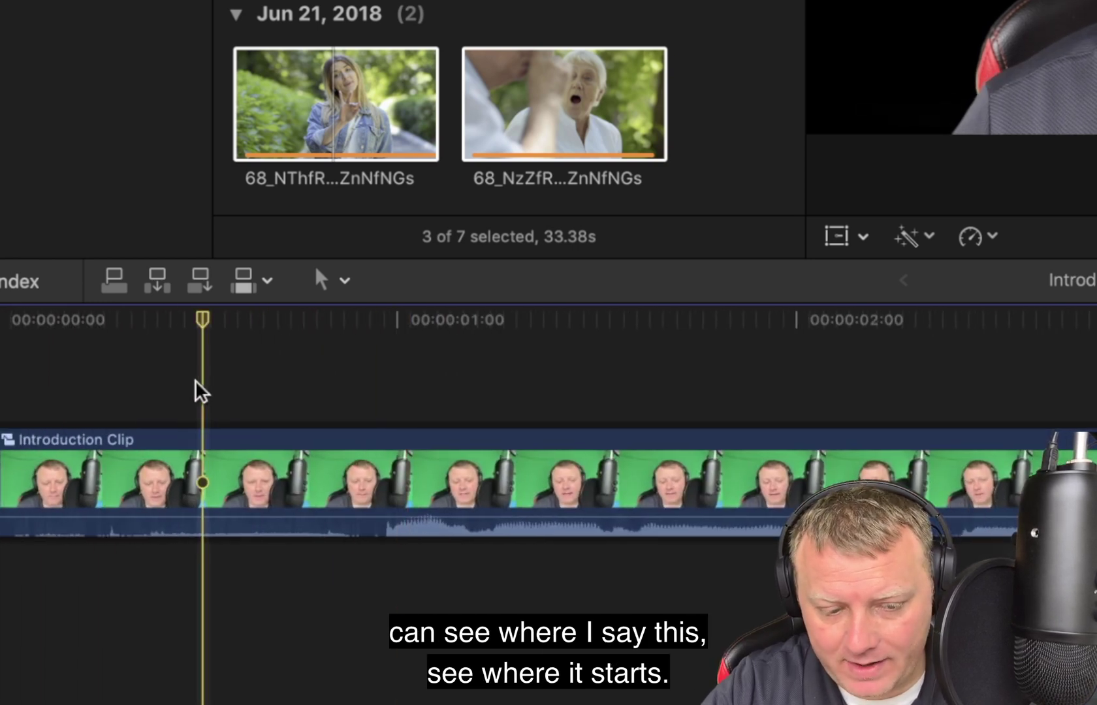
key("space")
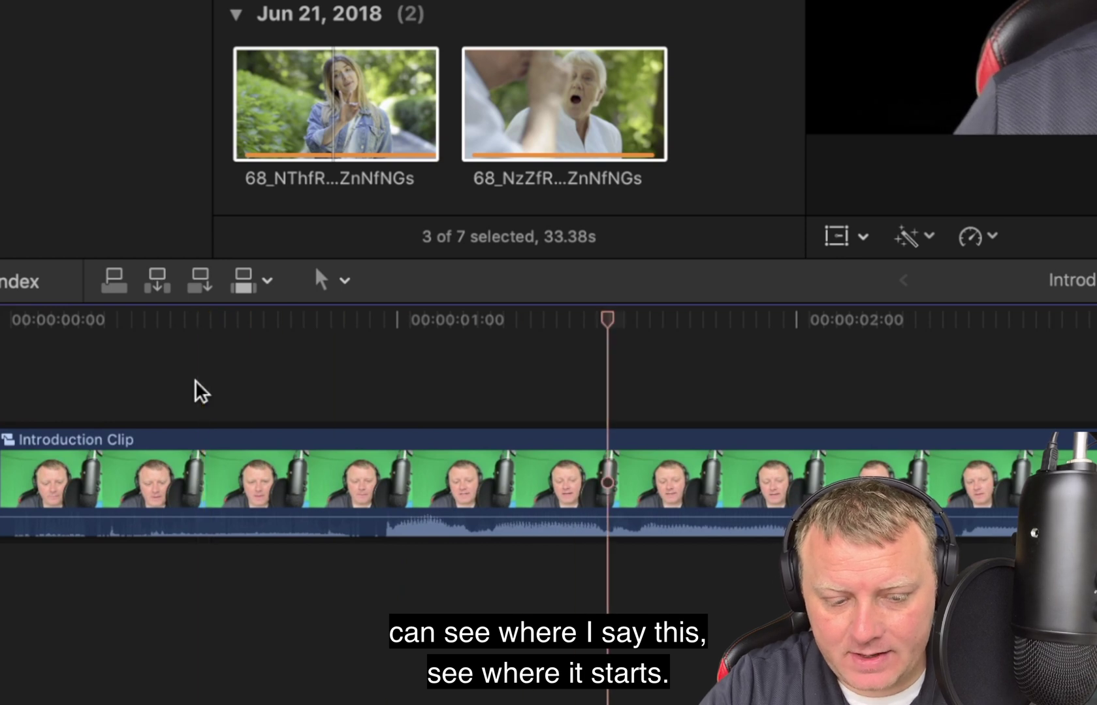
key("space")
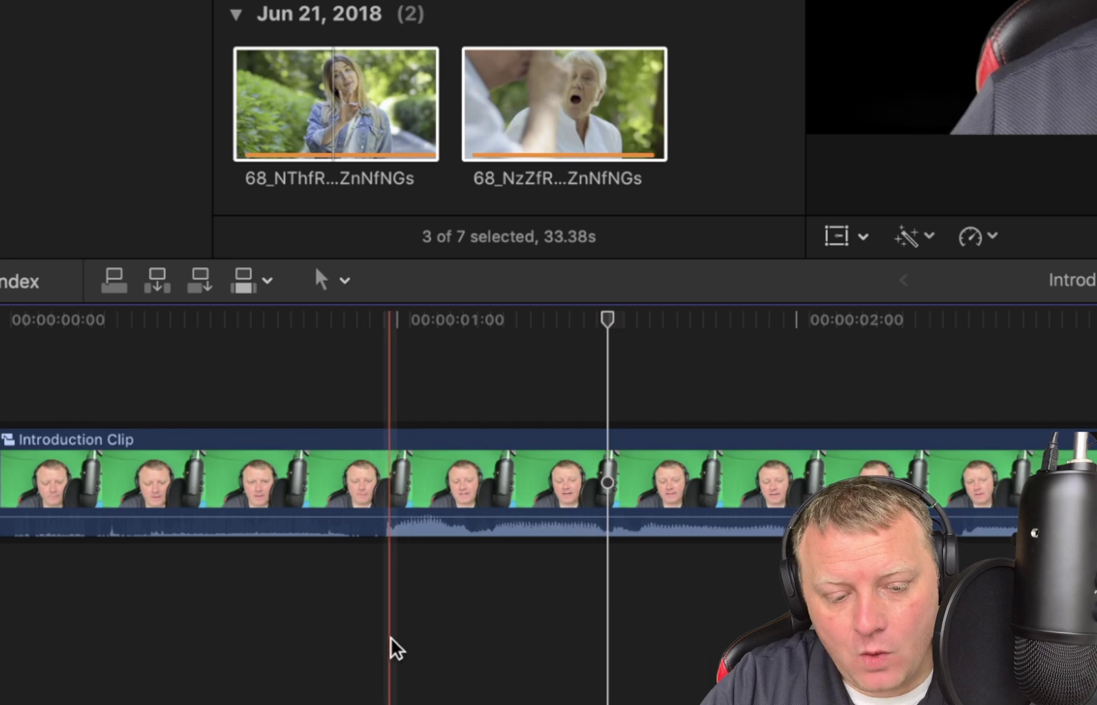
Step: Add an English iTT caption reading "Past in 1990's" at the start of the speech waveform, at 00:00:00:29
left_click(386, 649)
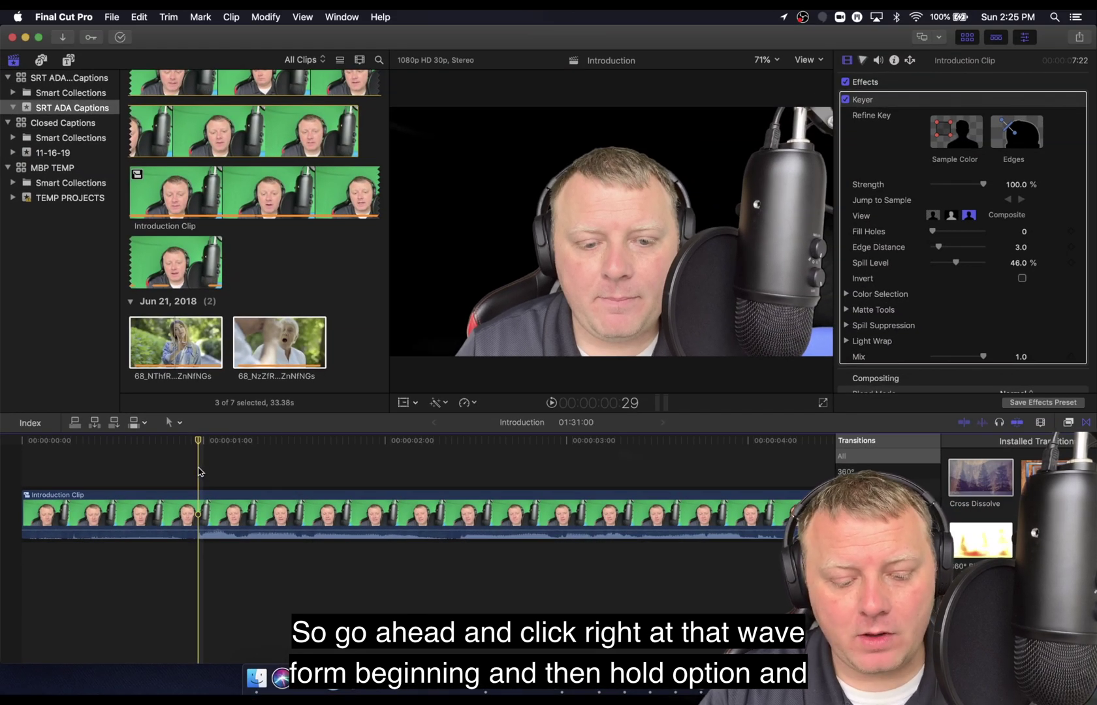
key("alt+c")
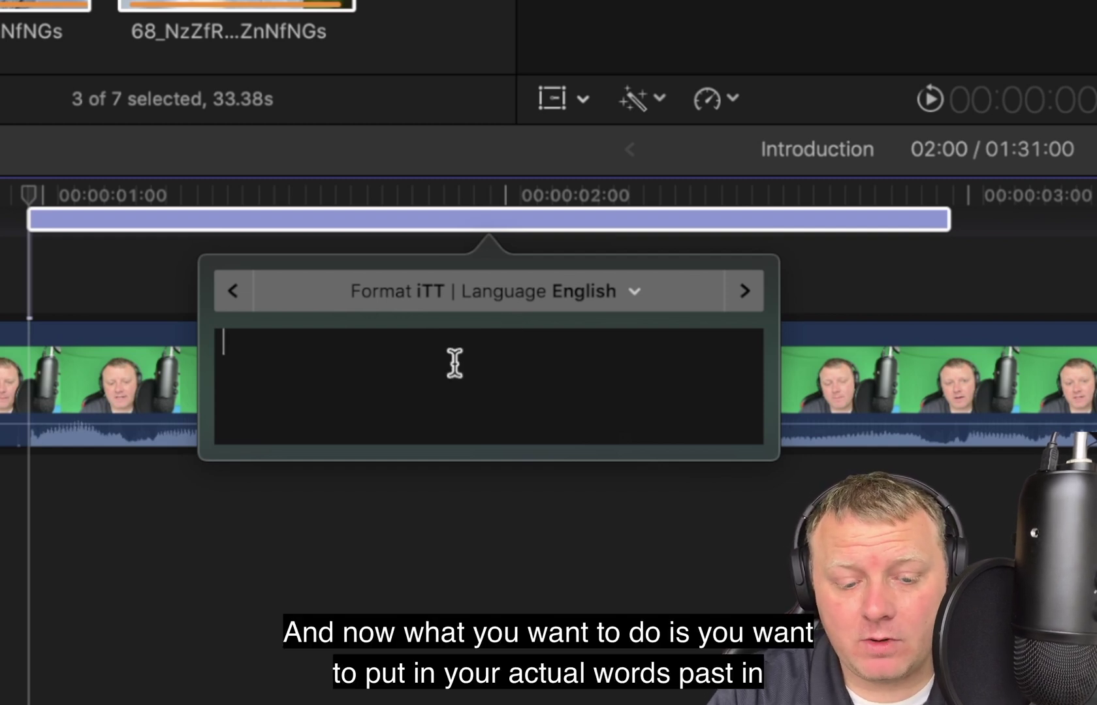
type("Past in")
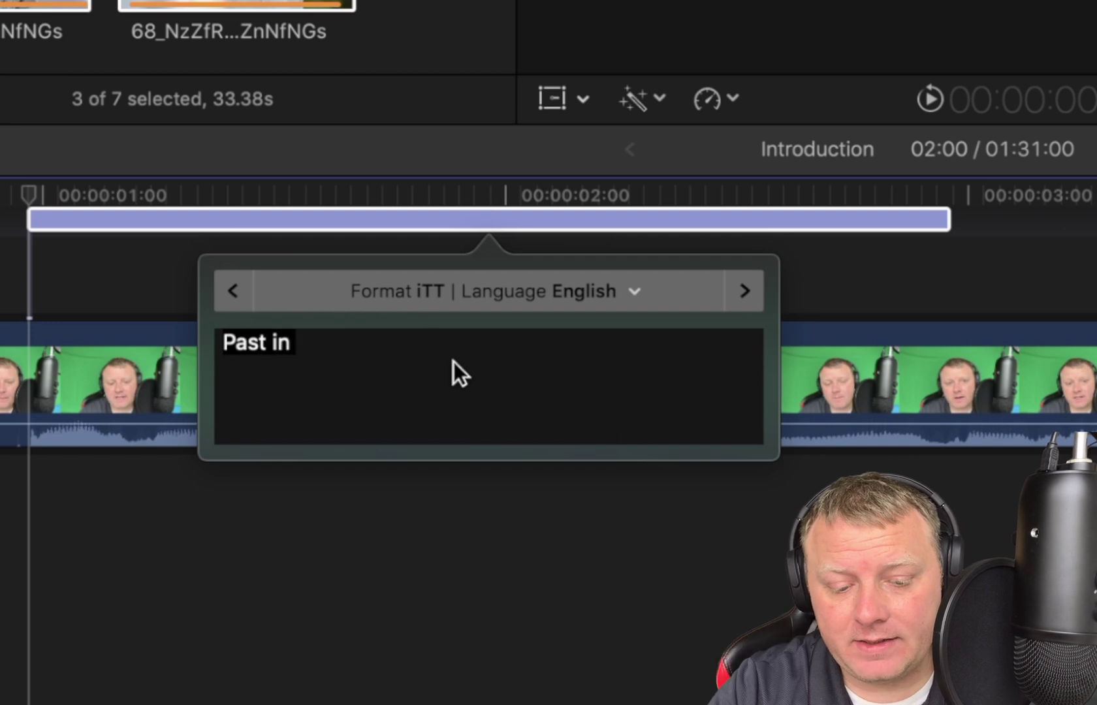
type(" 1990's")
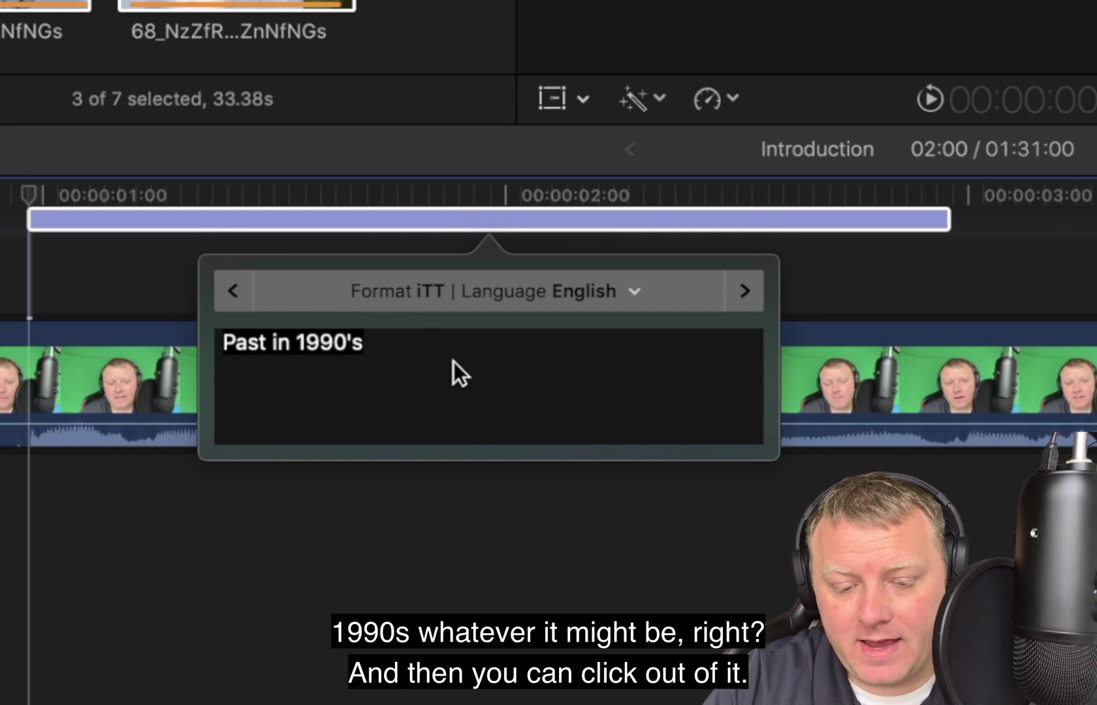
left_click(853, 297)
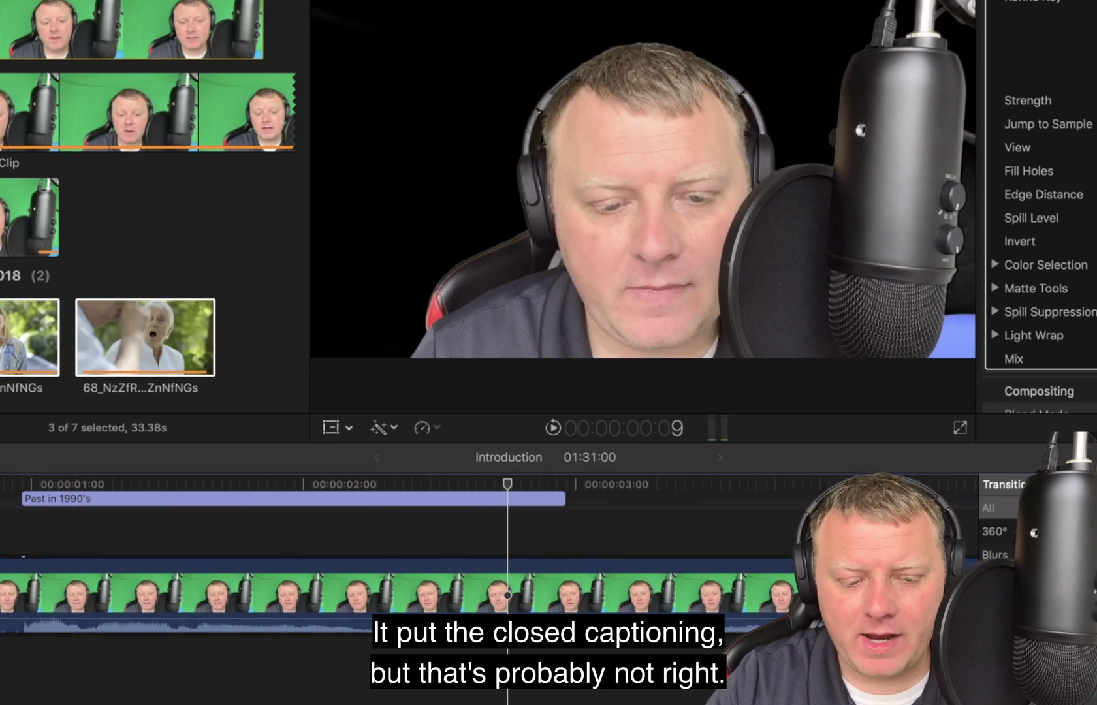
Step: Play the caption against the speech and trim its end to the spoken phrase, for a duration of 1:08
left_click(0, 591)
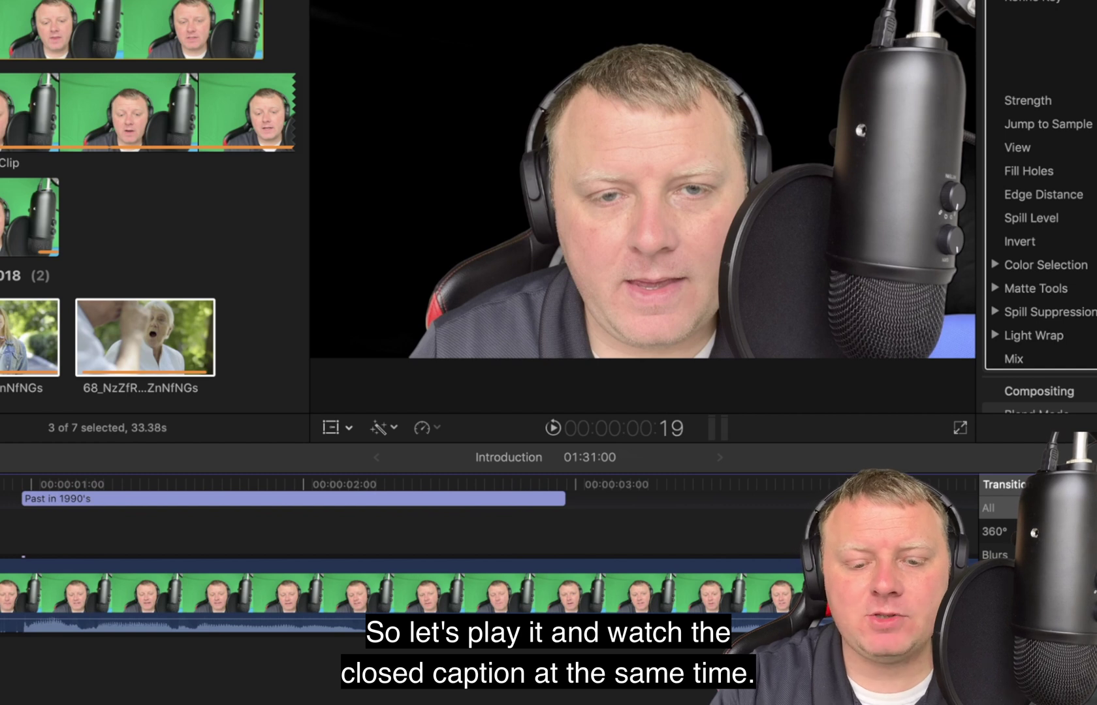
key("space")
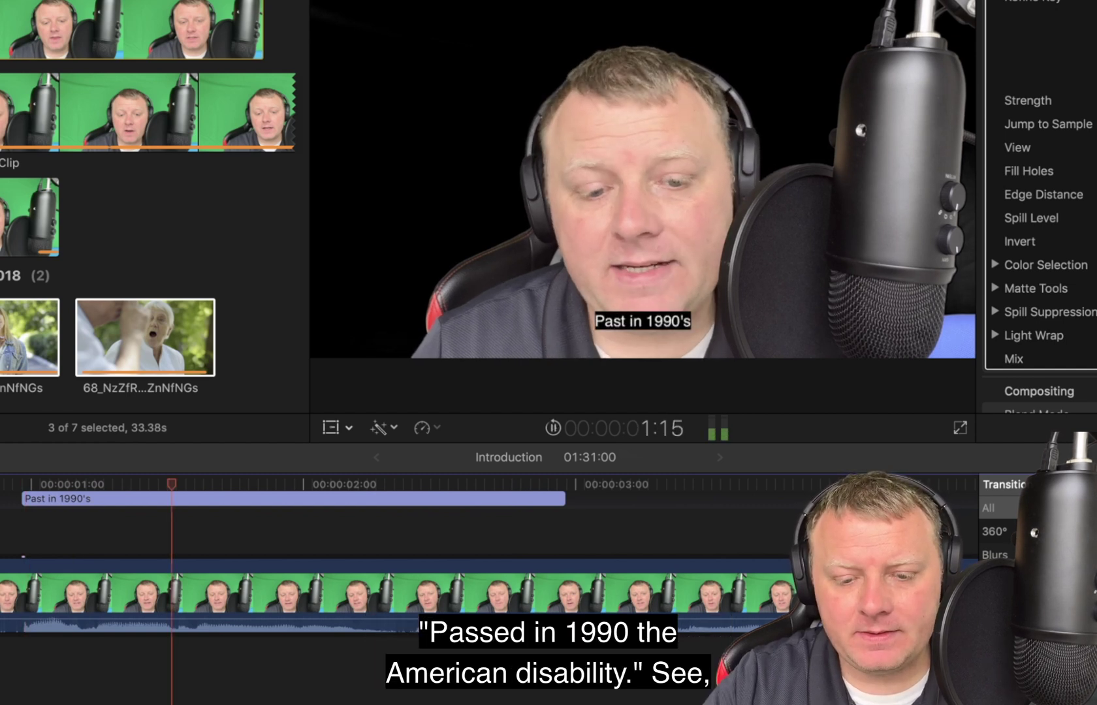
key("space")
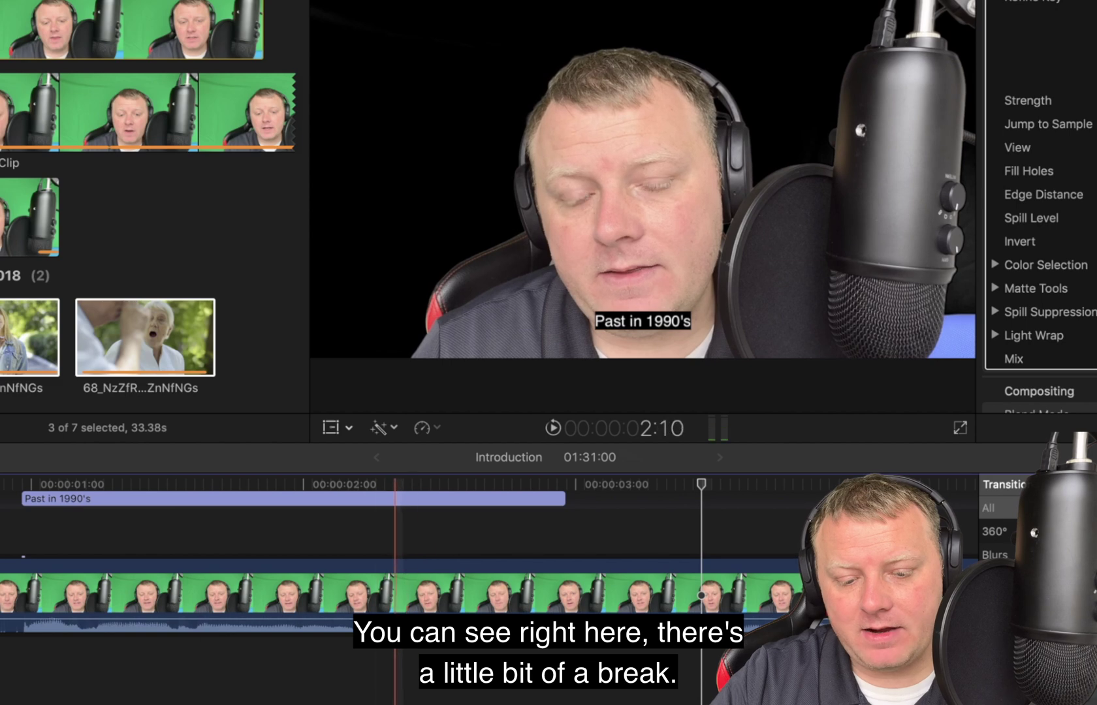
left_click_drag(561, 501, 402, 487)
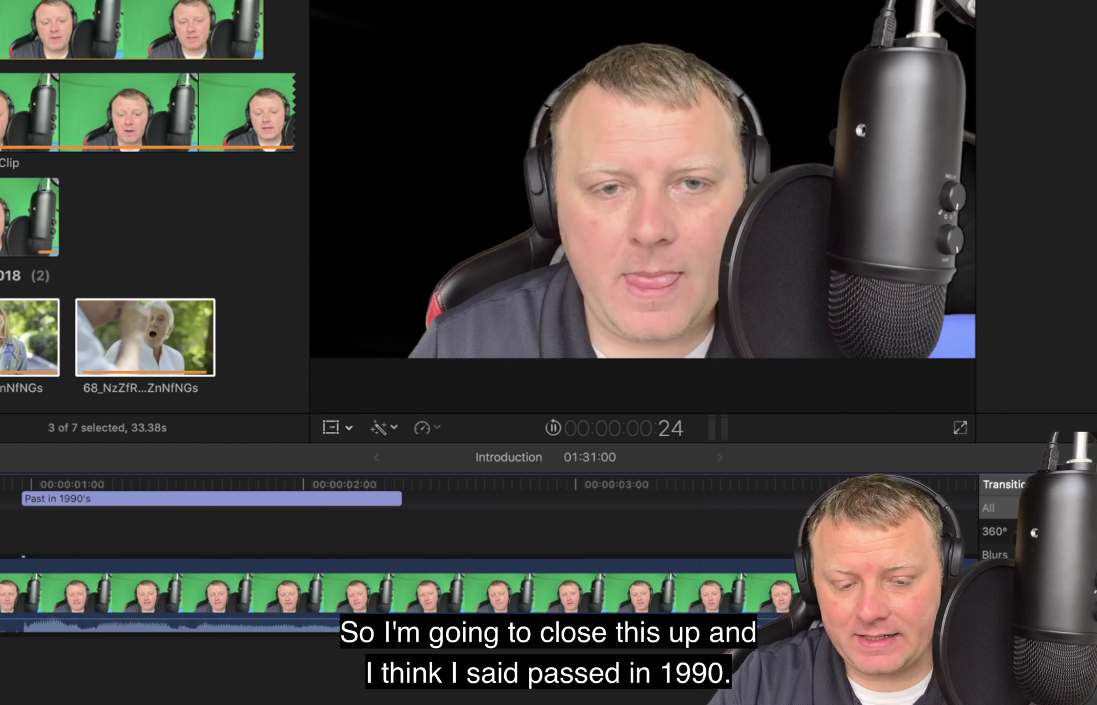
key("space")
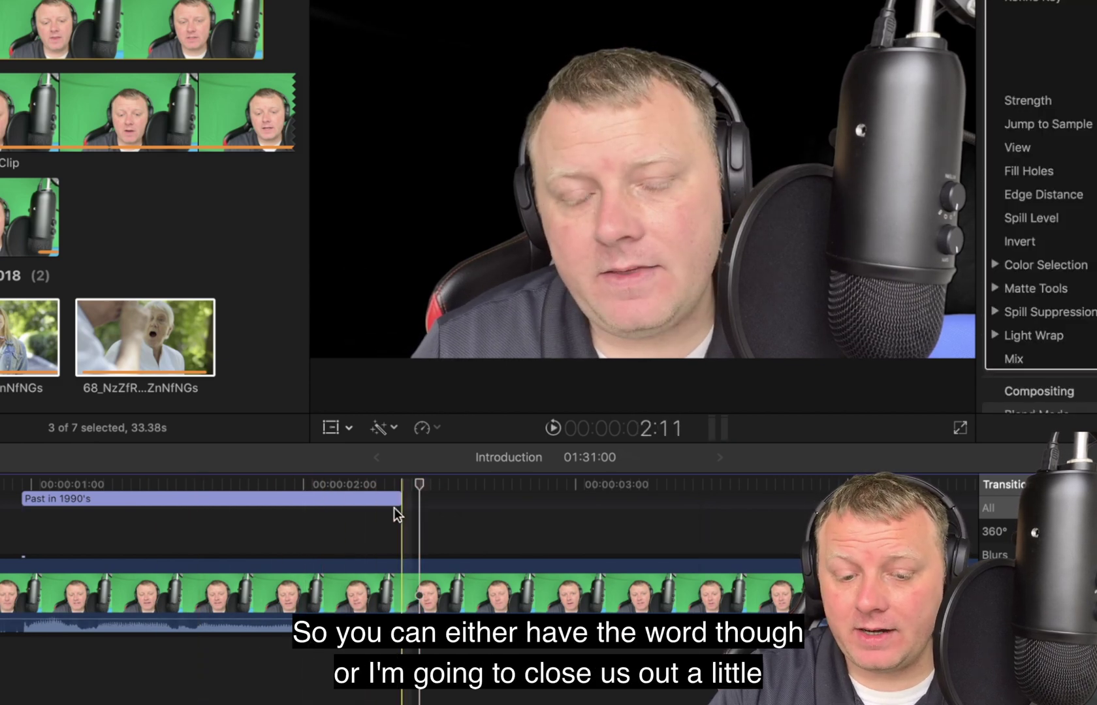
left_click_drag(400, 499, 361, 498)
Step: Change the first caption's text to "Past in 1990" and close its editor
double_click(235, 498)
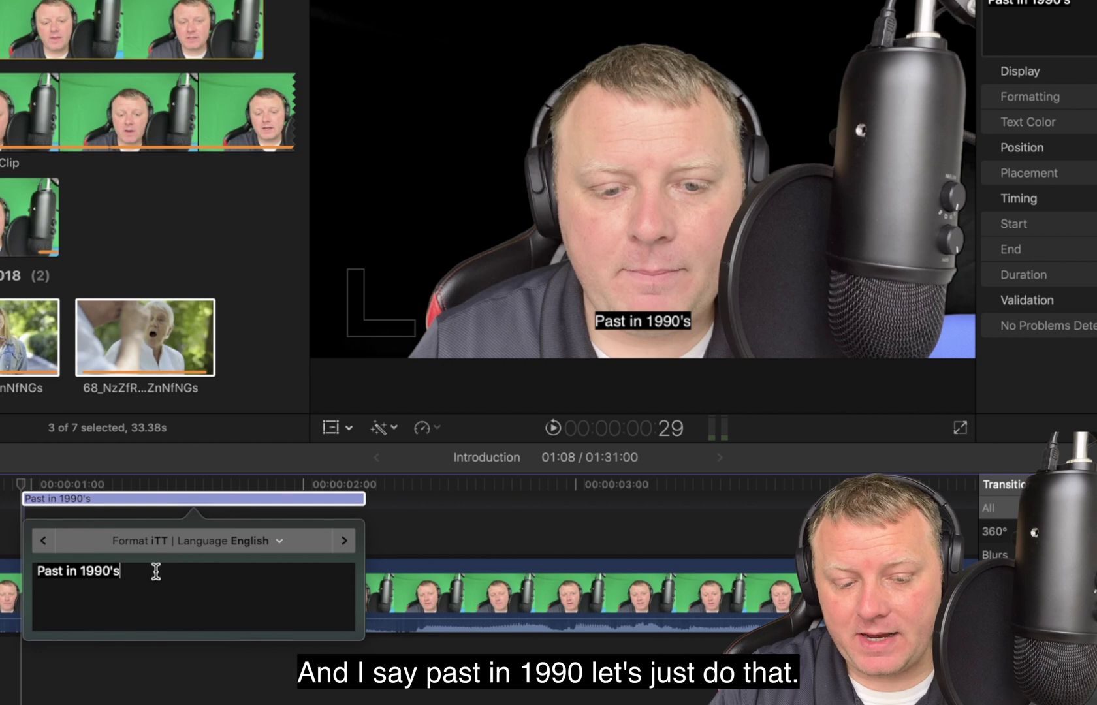
key("BackSpace")
key("BackSpace")
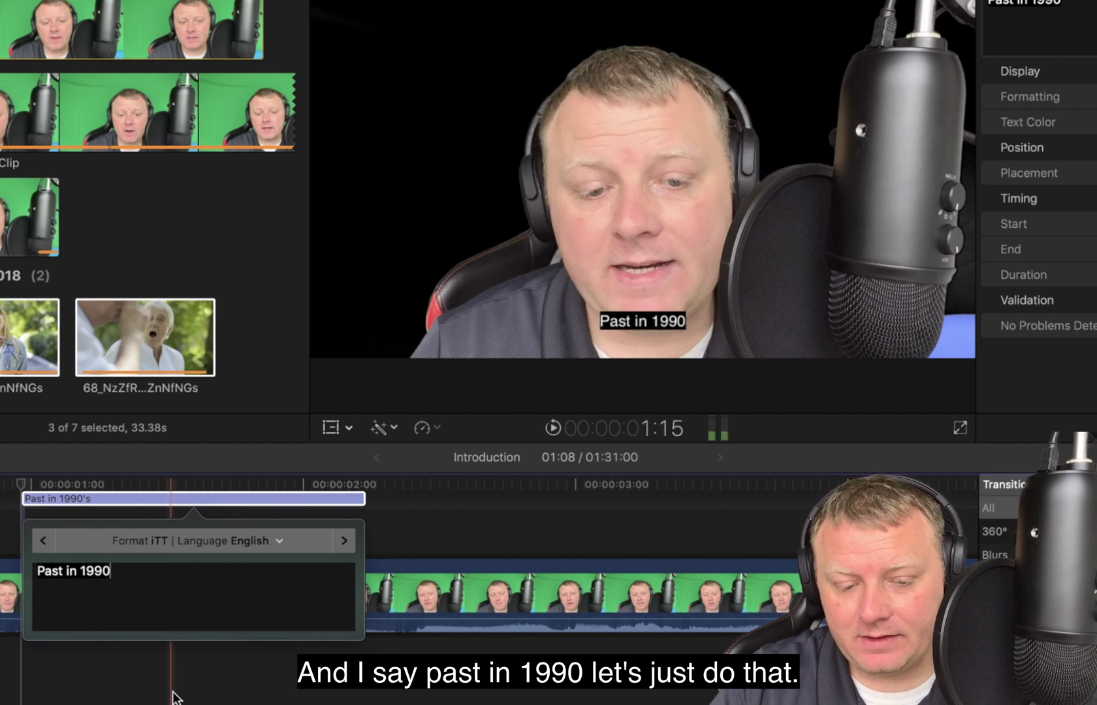
left_click(171, 693)
Step: Find the start of the second phrase and add a caption there, at 00:00:02:12, reading "the American Disability Act"
key("space")
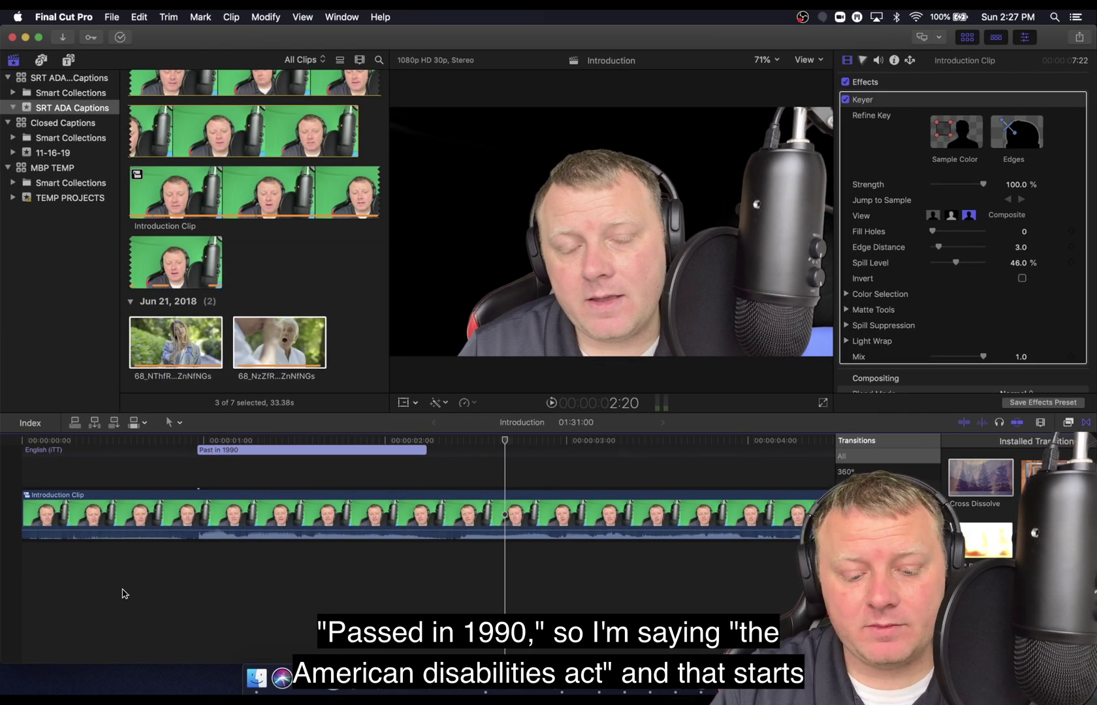
left_click(460, 563)
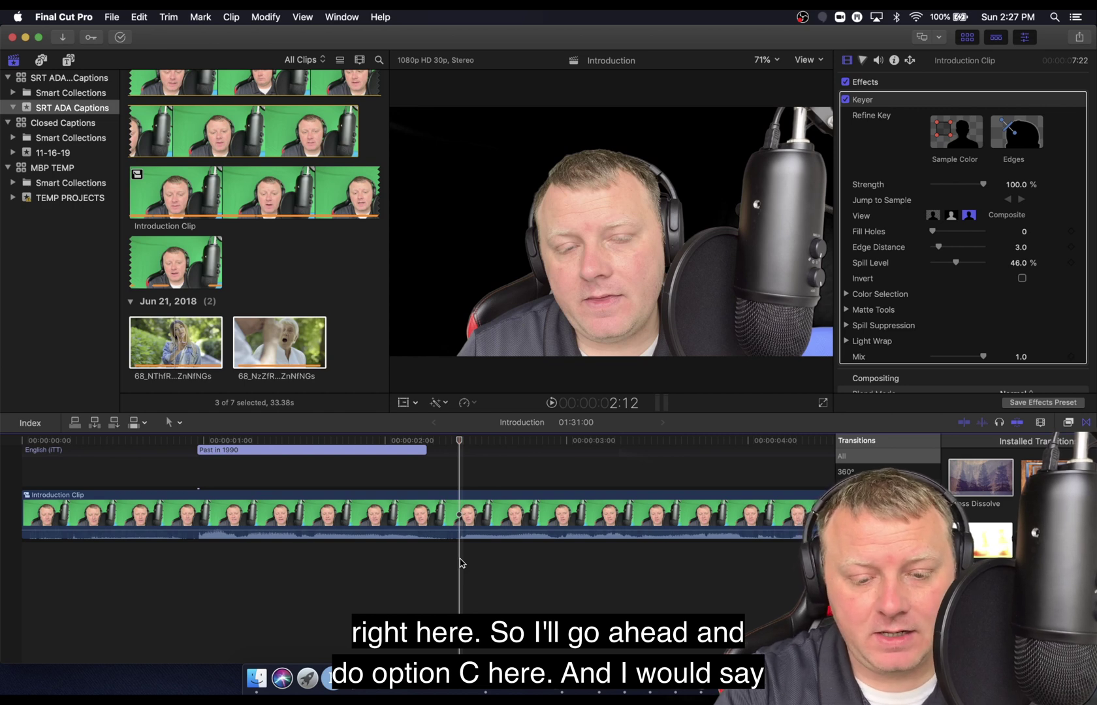
key("alt+c")
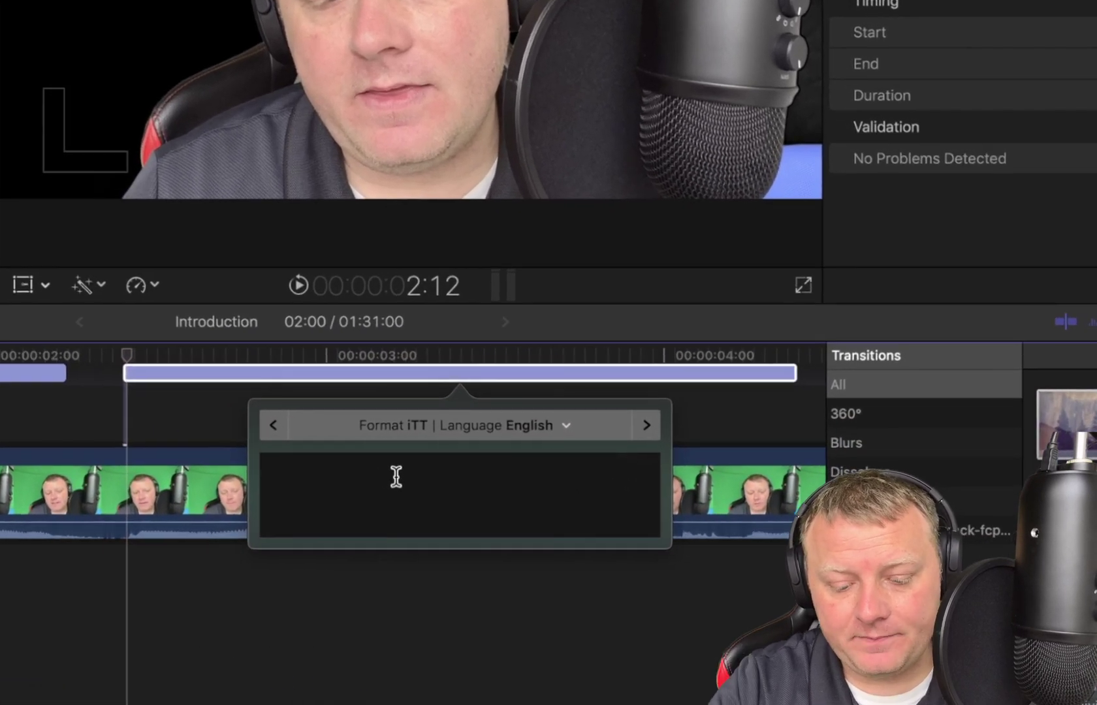
type("the")
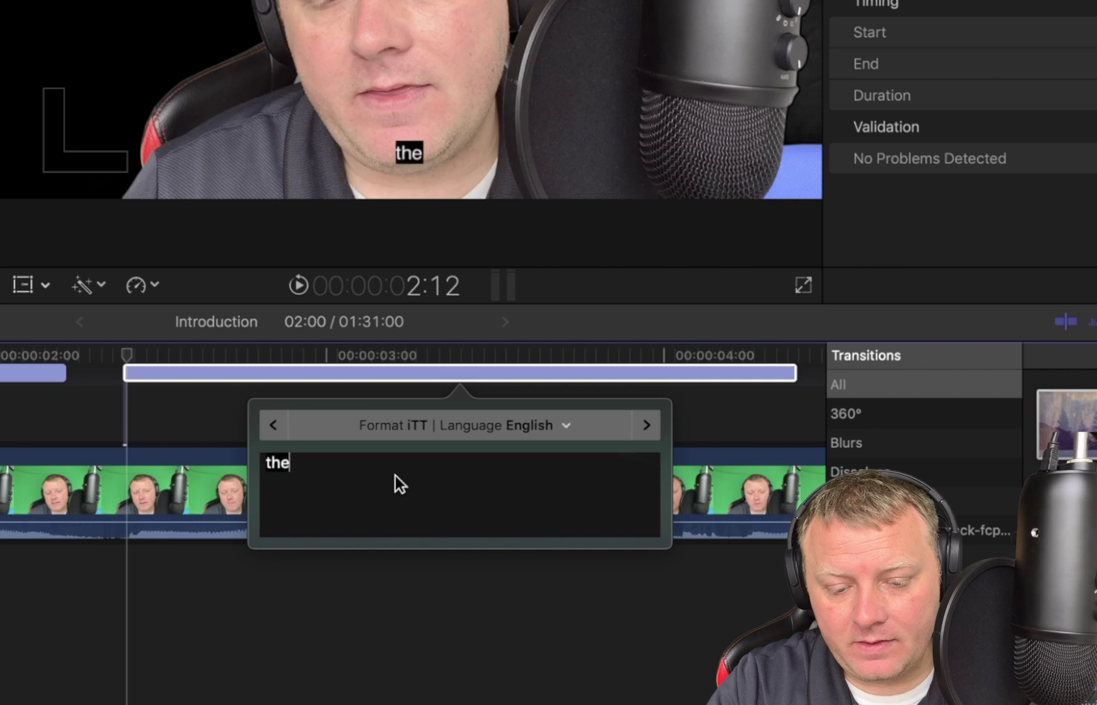
type(" American Dis")
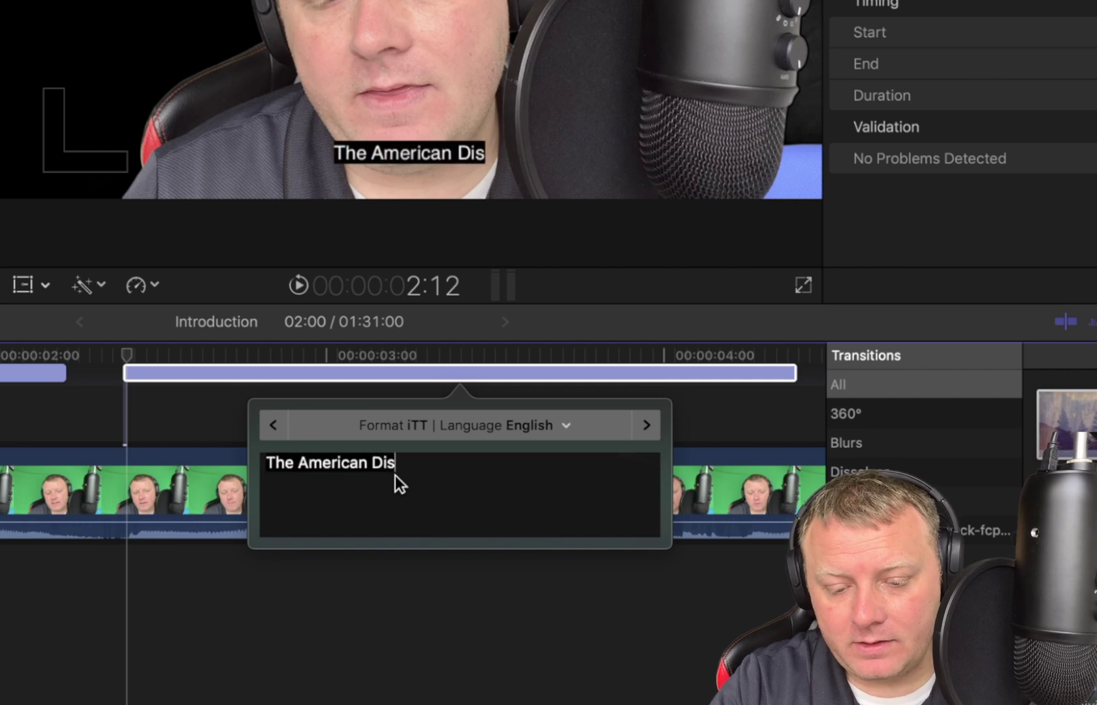
type("ibility Act")
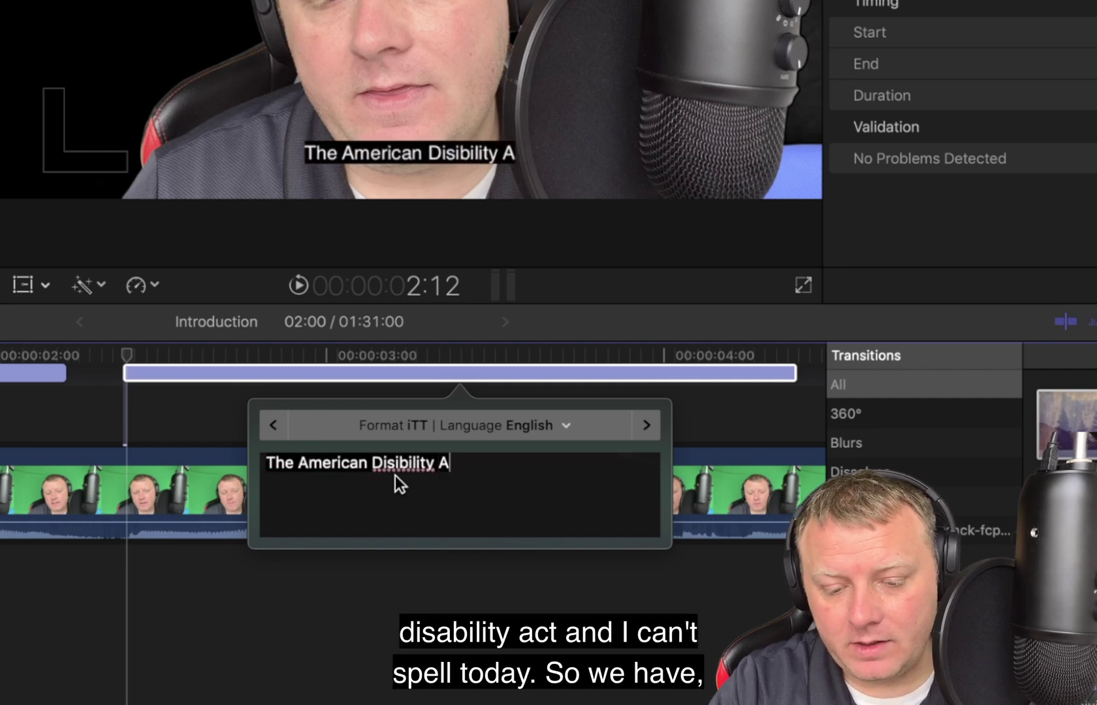
right_click(395, 469)
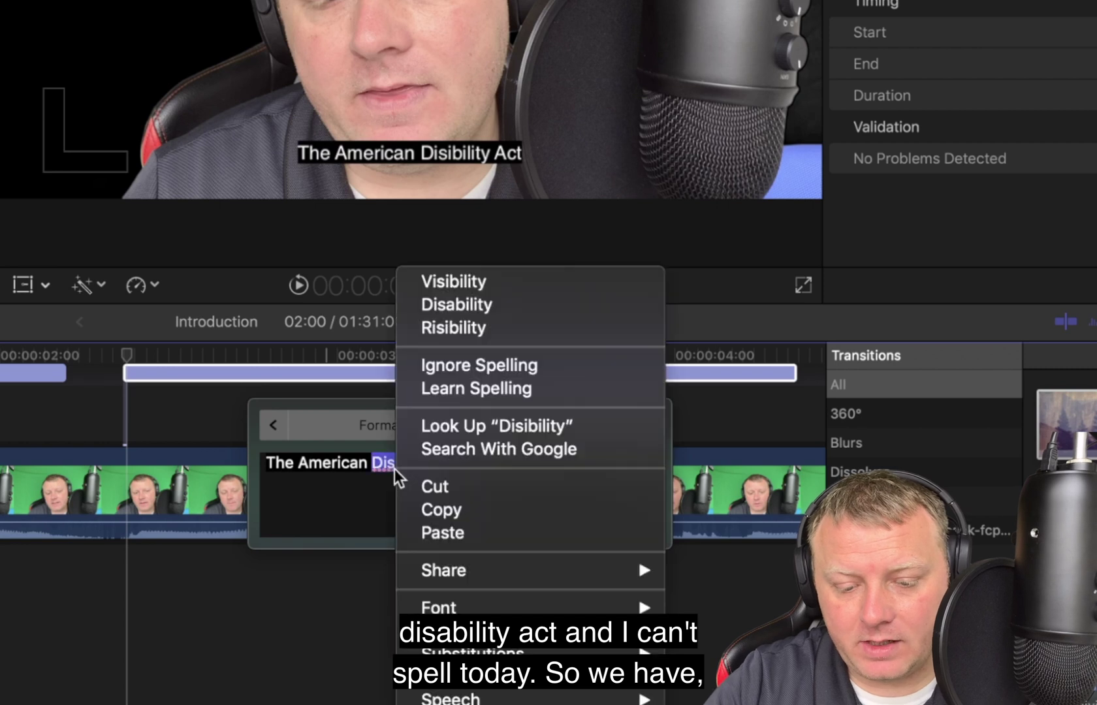
left_click(523, 310)
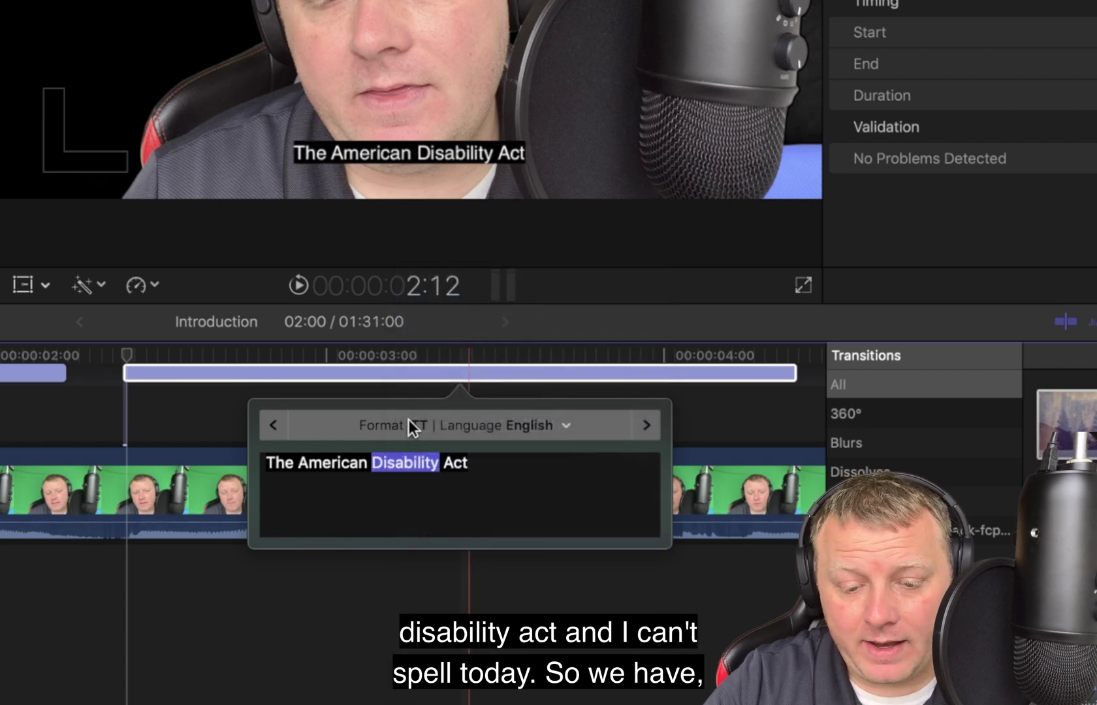
double_click(279, 462)
type("the")
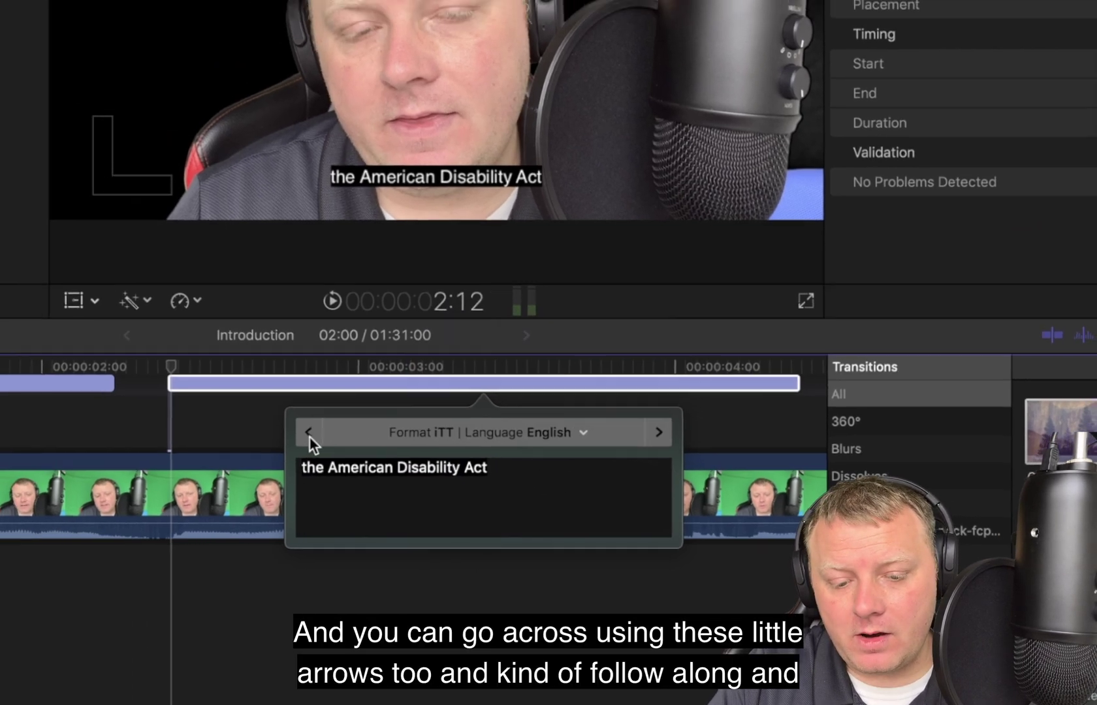
Step: Review both captions by switching between them in the caption editor and playing the opening to check their timing
left_click(273, 425)
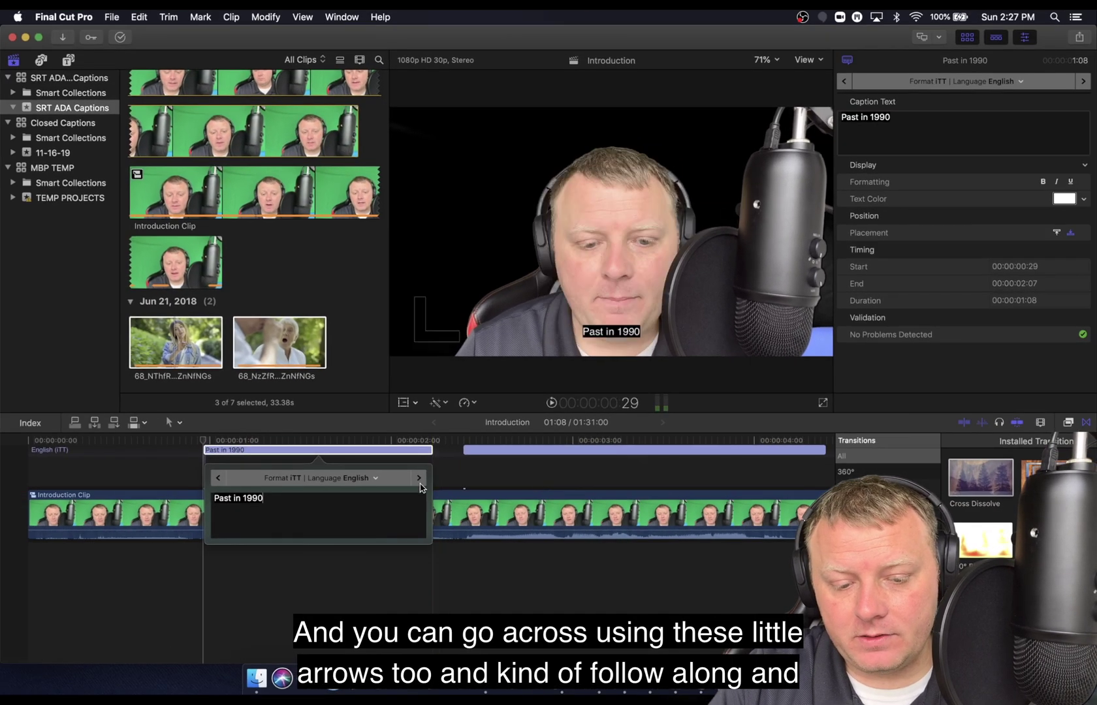
left_click(420, 483)
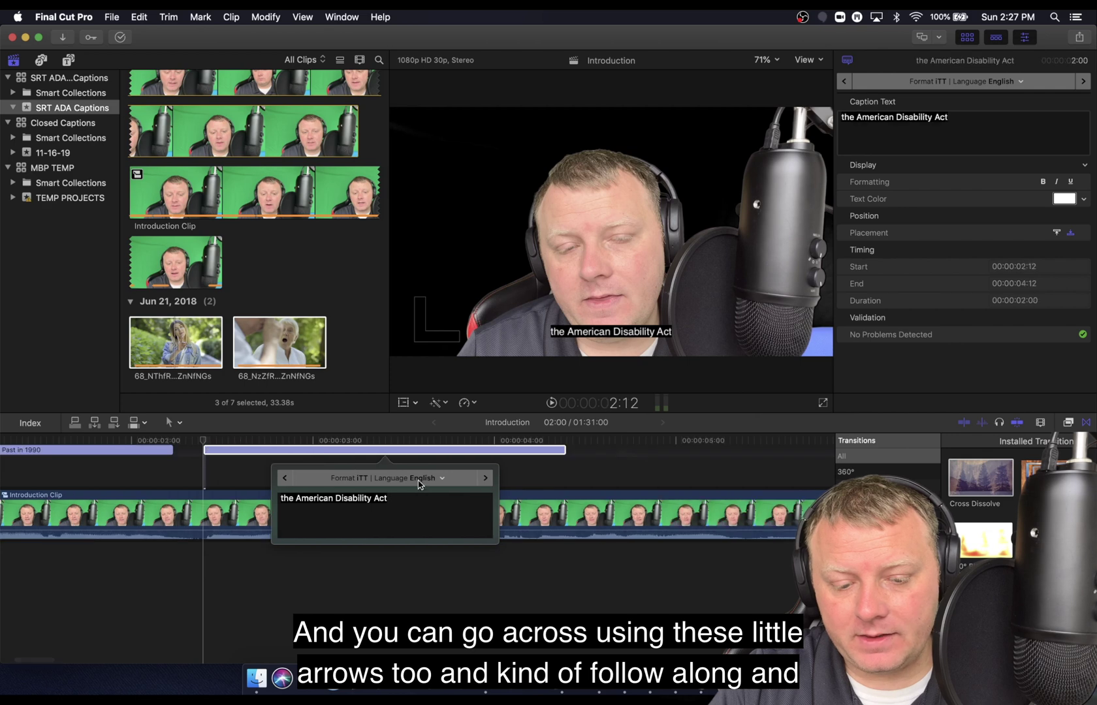
left_click(285, 478)
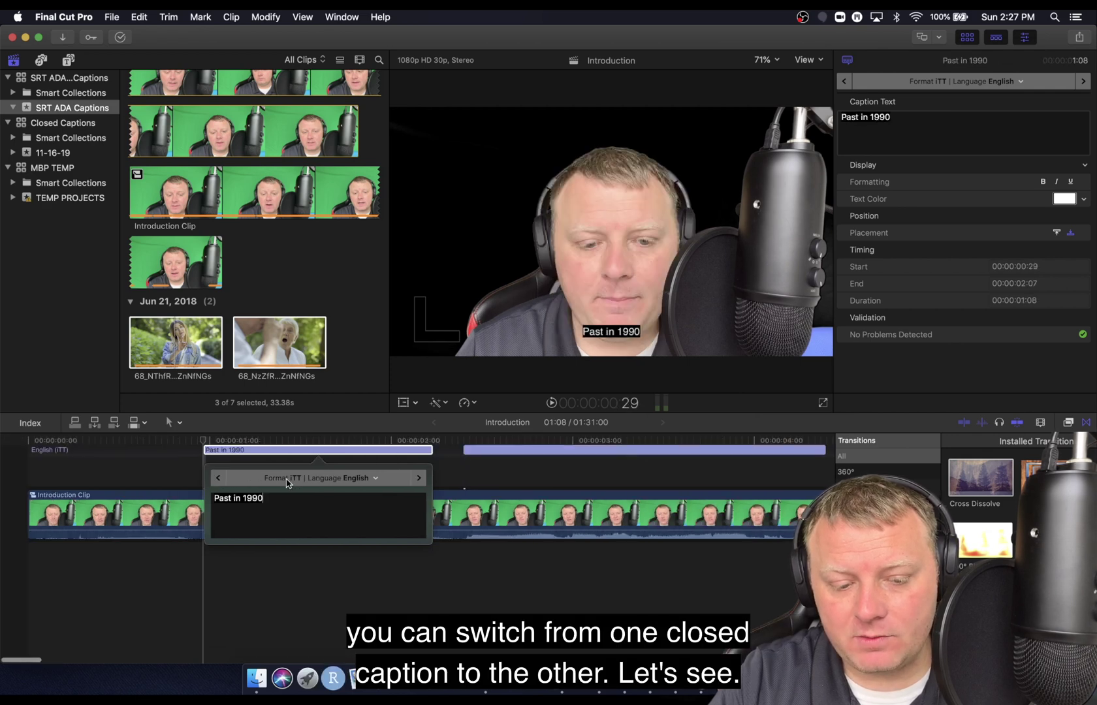
left_click(121, 596)
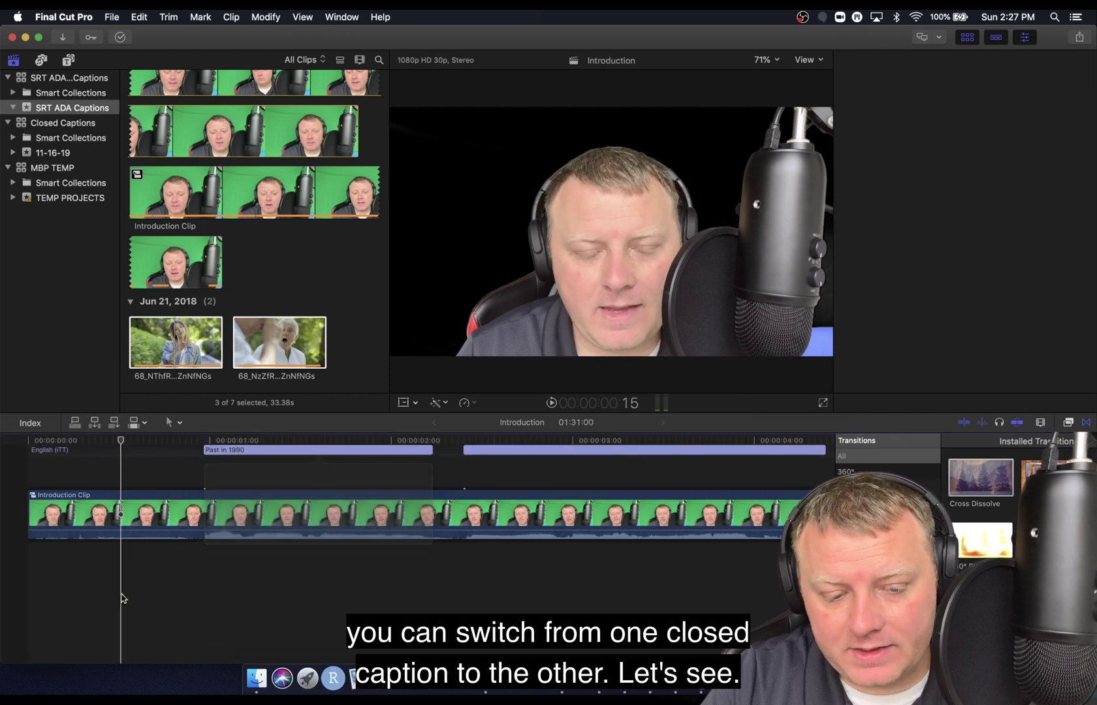
key("space")
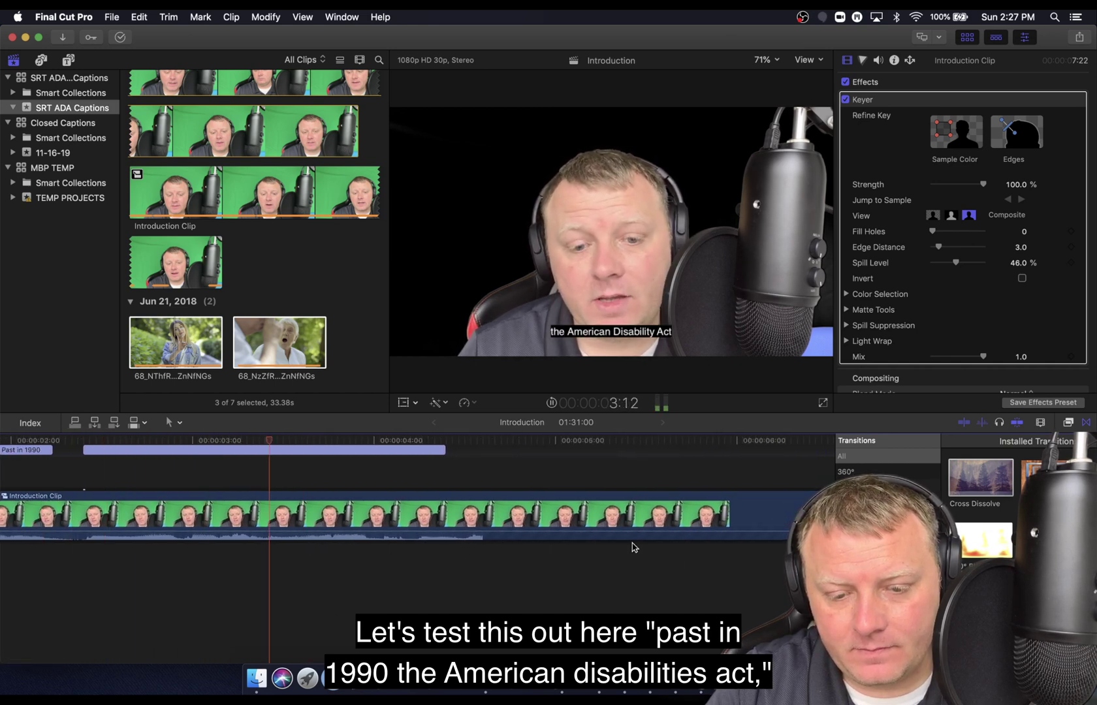
key("space")
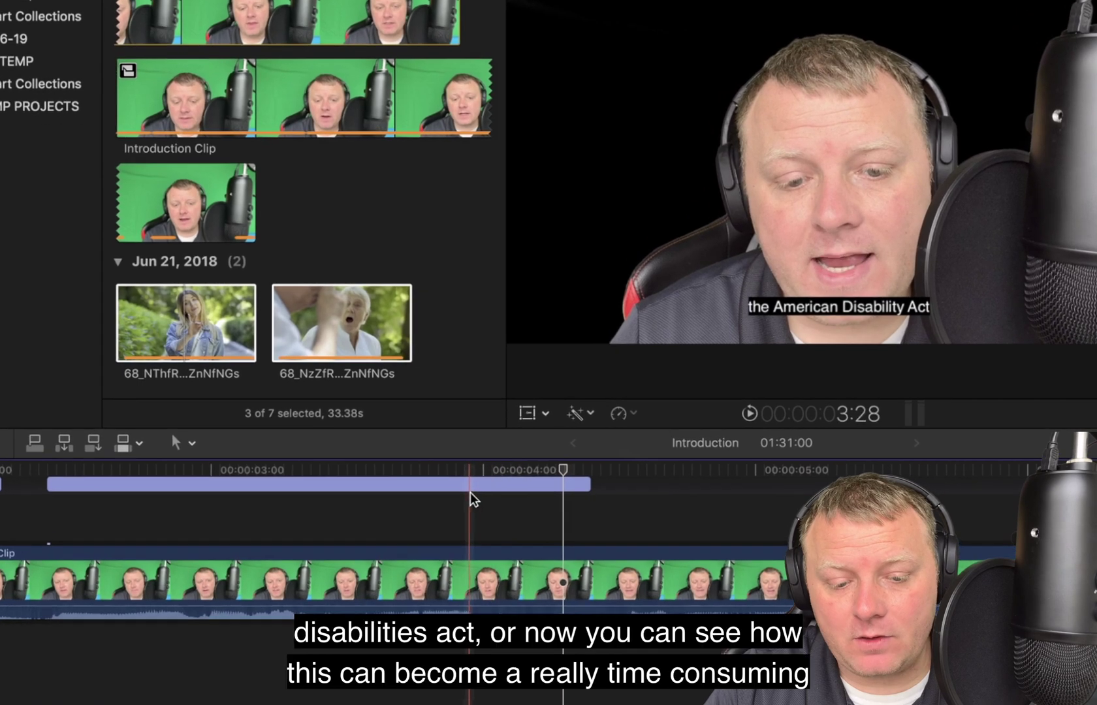
Step: Change the second caption's text to "the American Disabilities Act or ADA" and close its editor
left_click(364, 454)
right_click(469, 489)
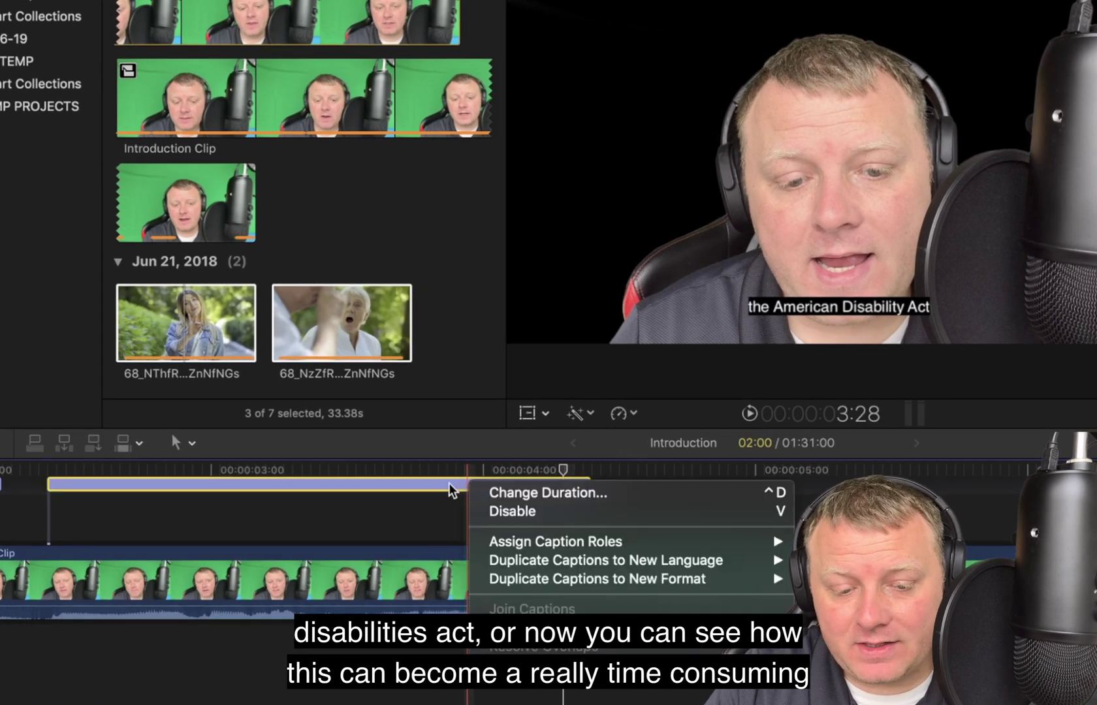
double_click(449, 490)
left_click(297, 563)
key("BackSpace")
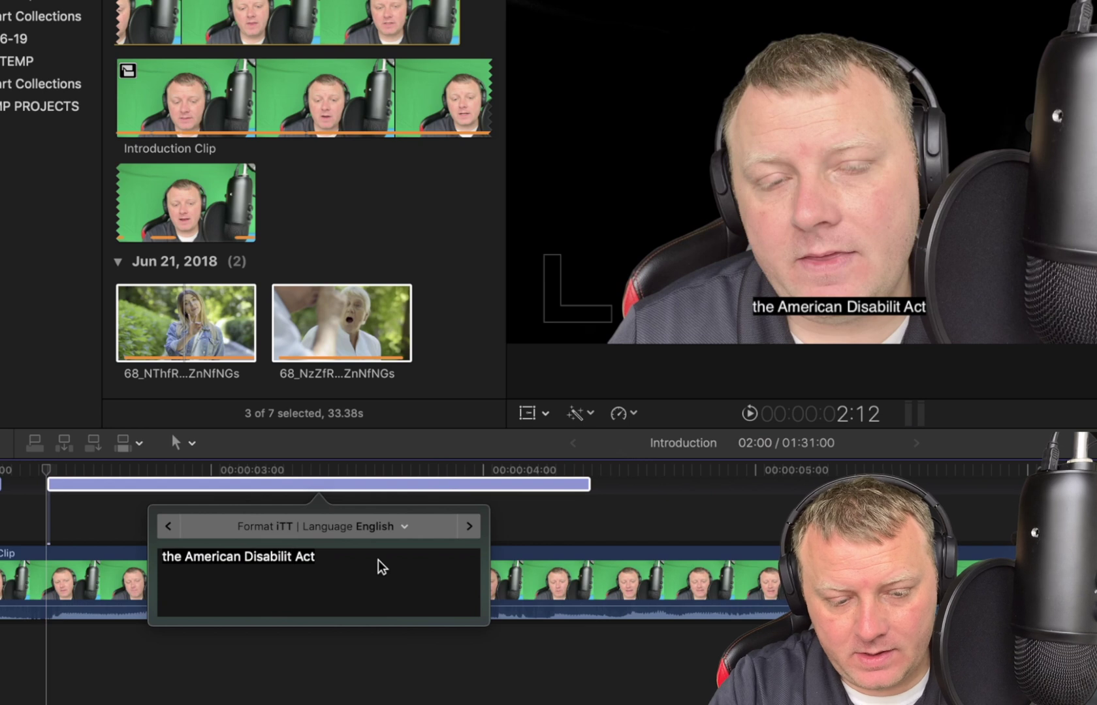
type("ies")
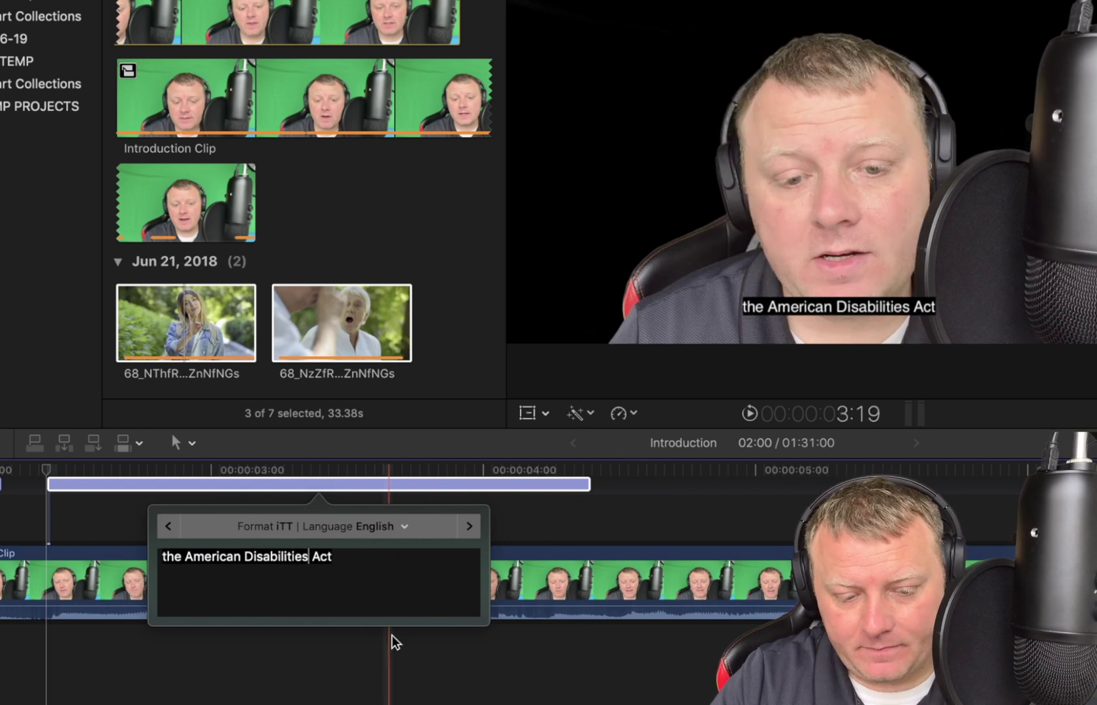
type(" Act or ADA")
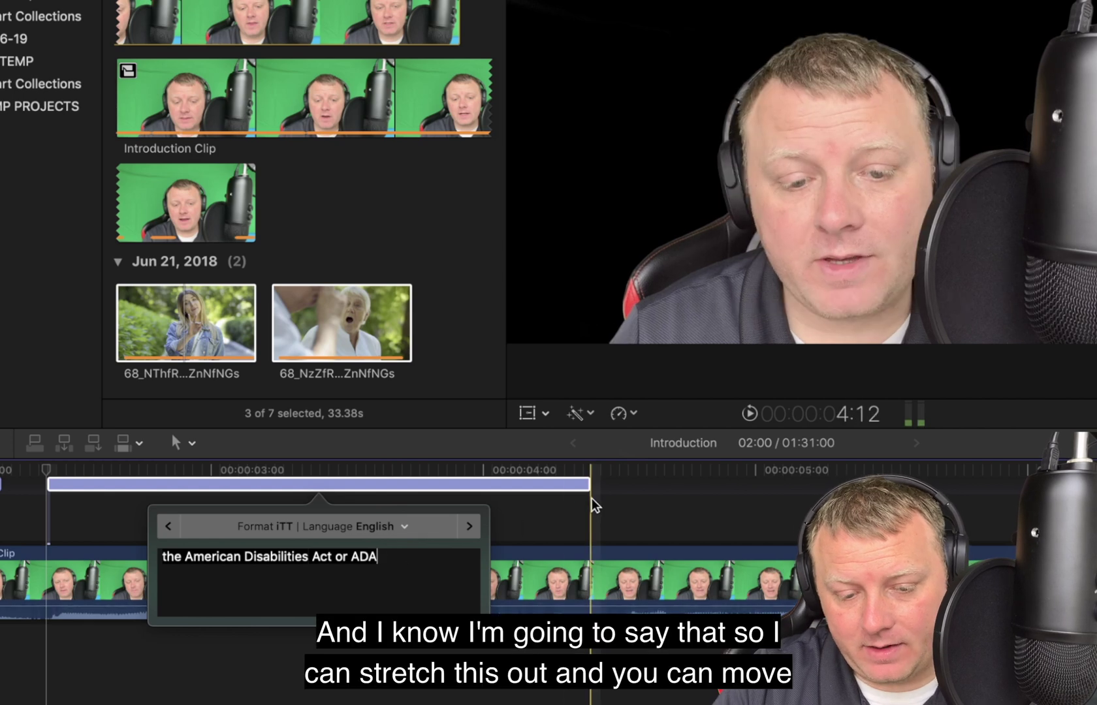
left_click(515, 686)
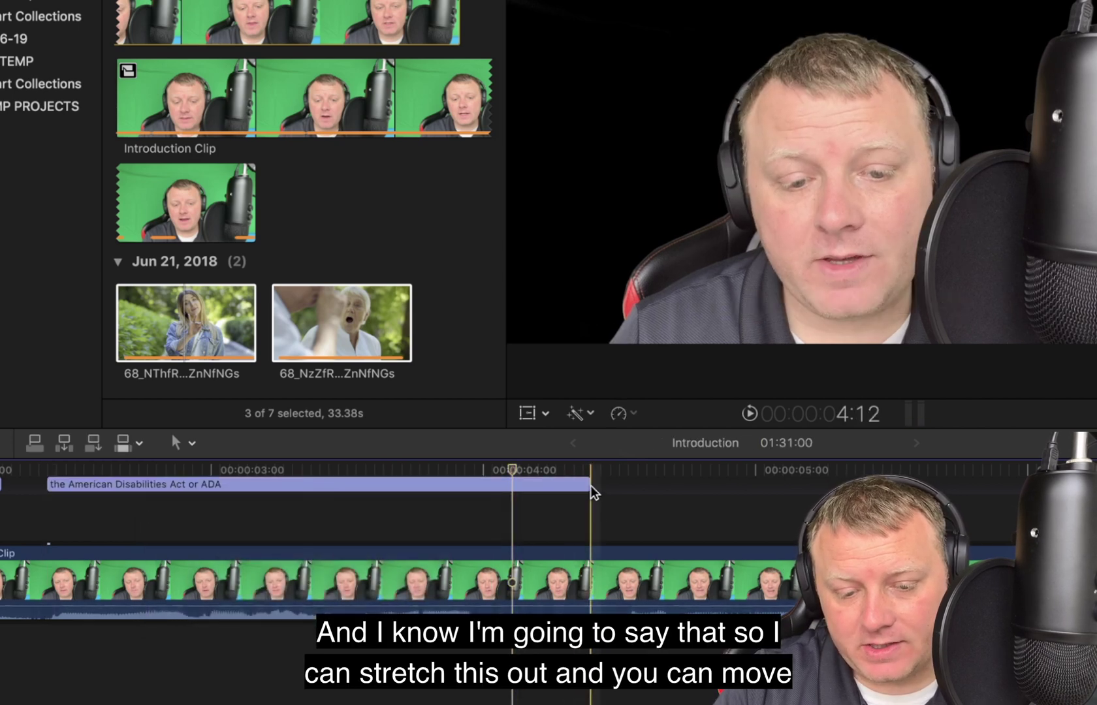
Step: Extend the second caption's end to just past 00:00:05:00 and play it against the speech
left_click_drag(589, 484, 803, 485)
key("space")
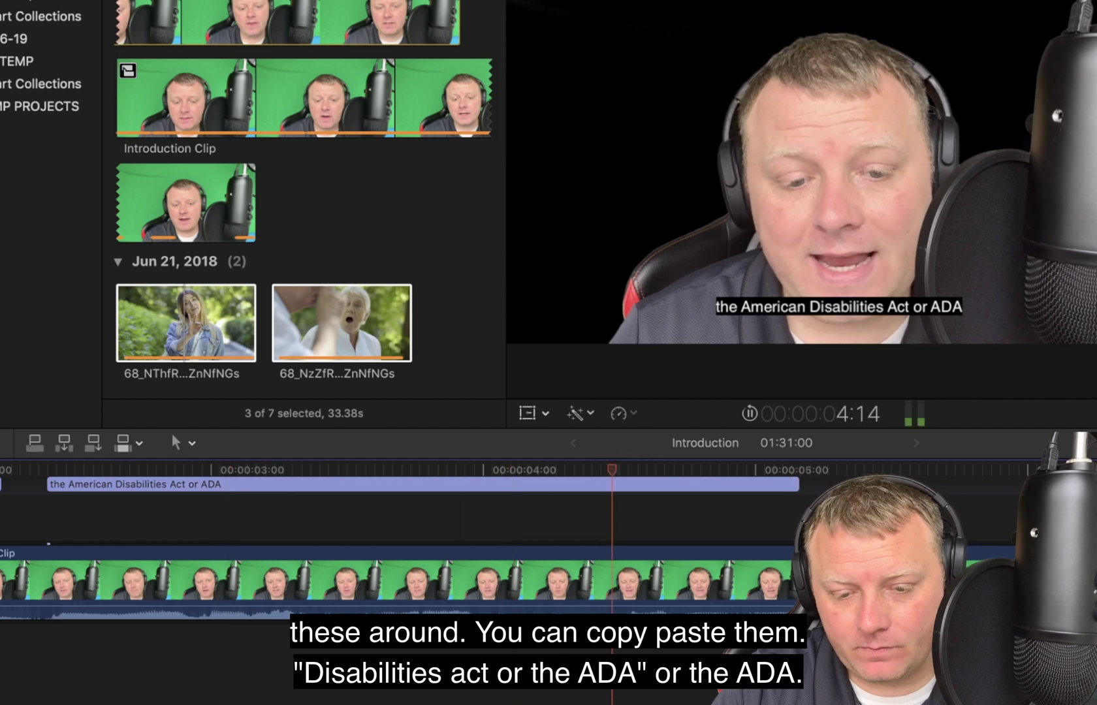
key("space")
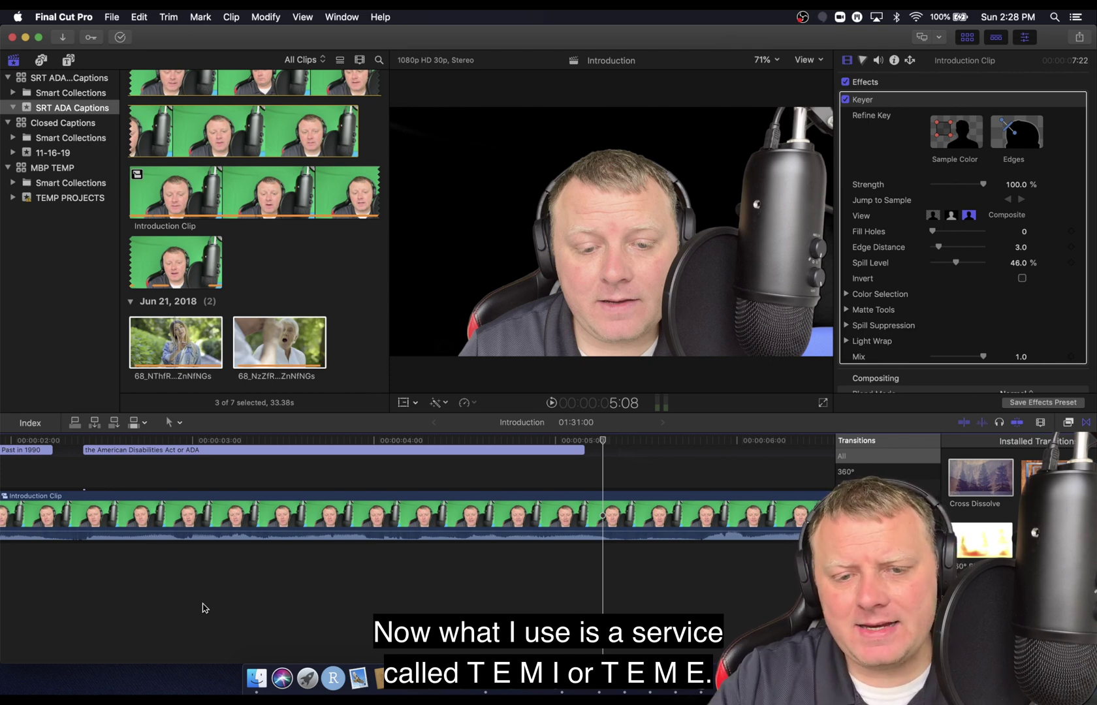
Step: Switch to the Temi dashboard in Chrome on the other desktop
key("ctrl+Up")
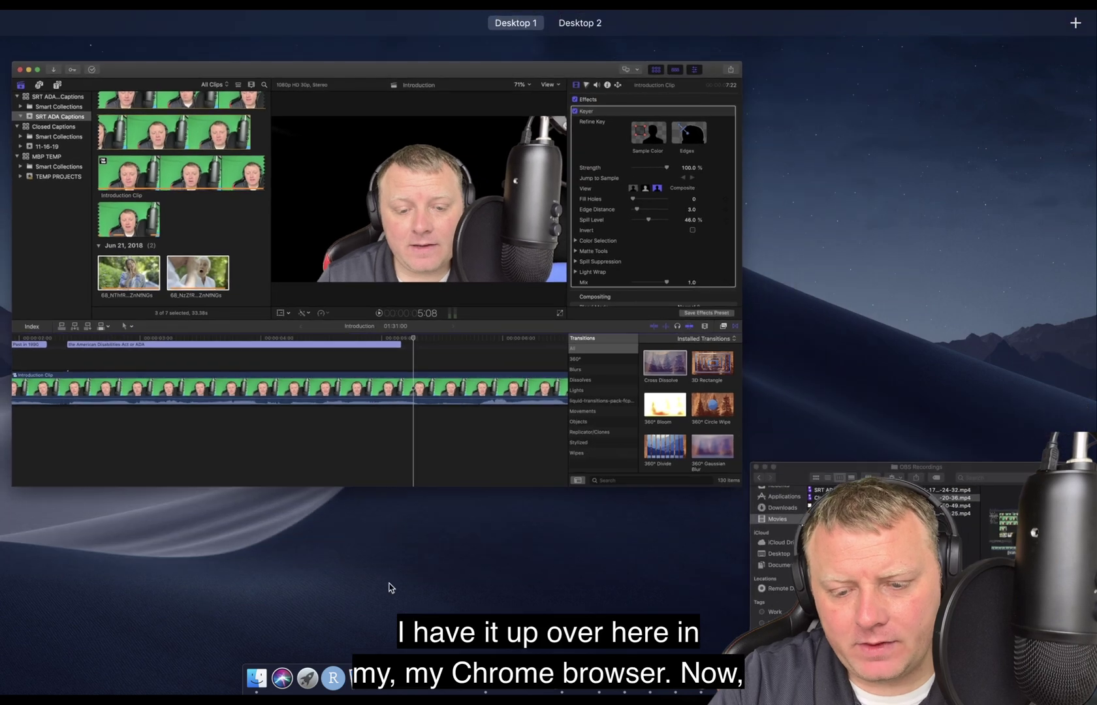
key("ctrl+Up")
key("ctrl+Right")
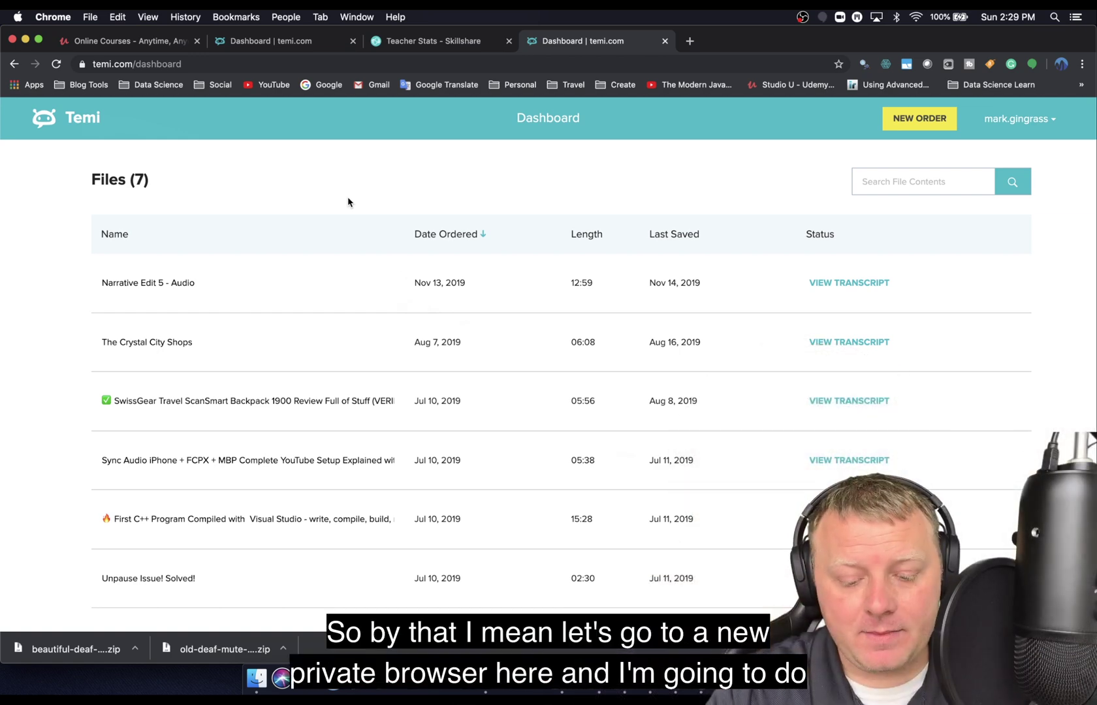
Step: Open a private browser window and load the temi.com home page
key("super+shift+n")
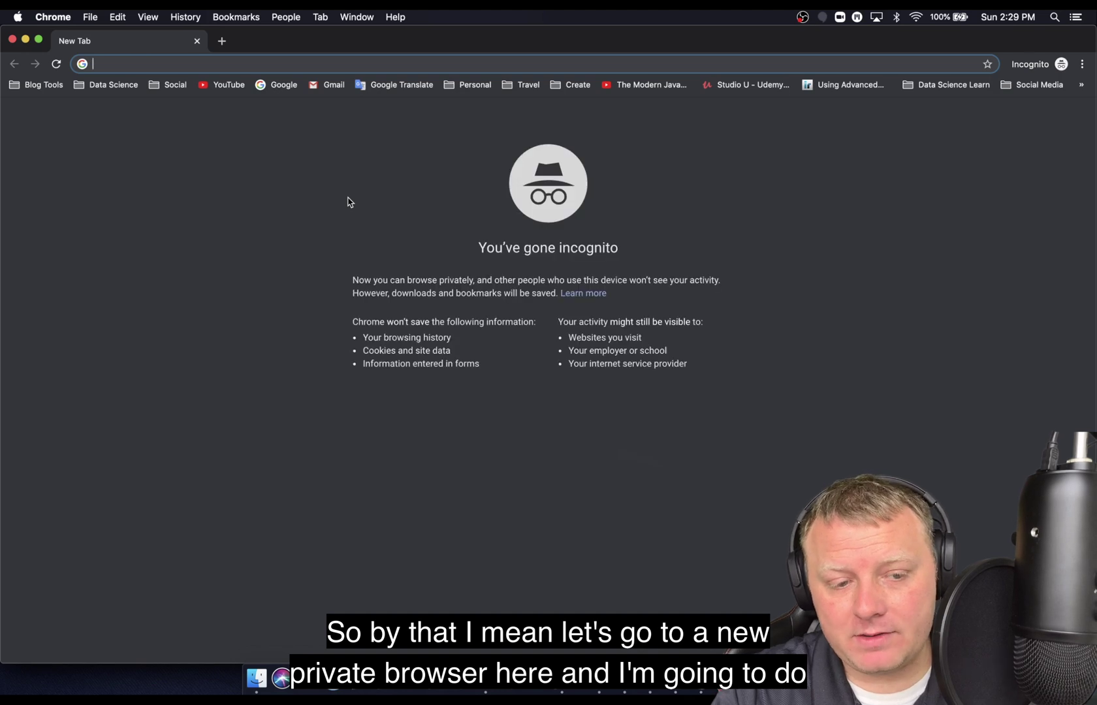
type("TEMI")
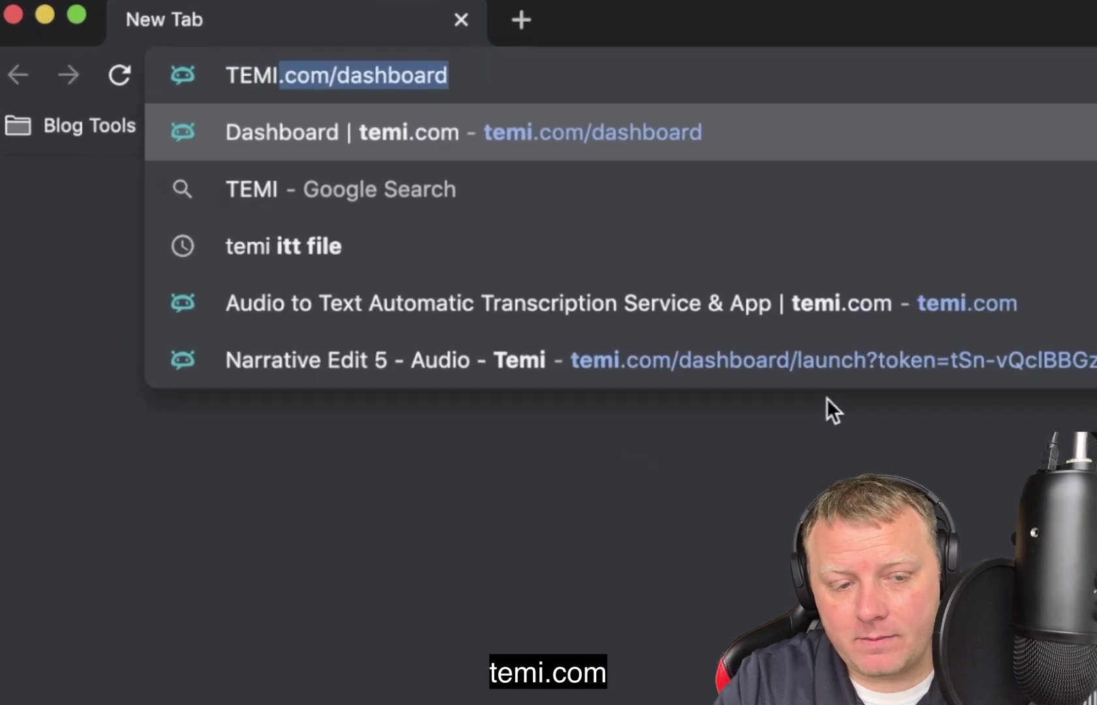
key("Right")
key("BackSpace")
key("BackSpace")
key("BackSpace")
key("BackSpace")
key("BackSpace")
key("BackSpace")
key("BackSpace")
key("BackSpace")
key("BackSpace")
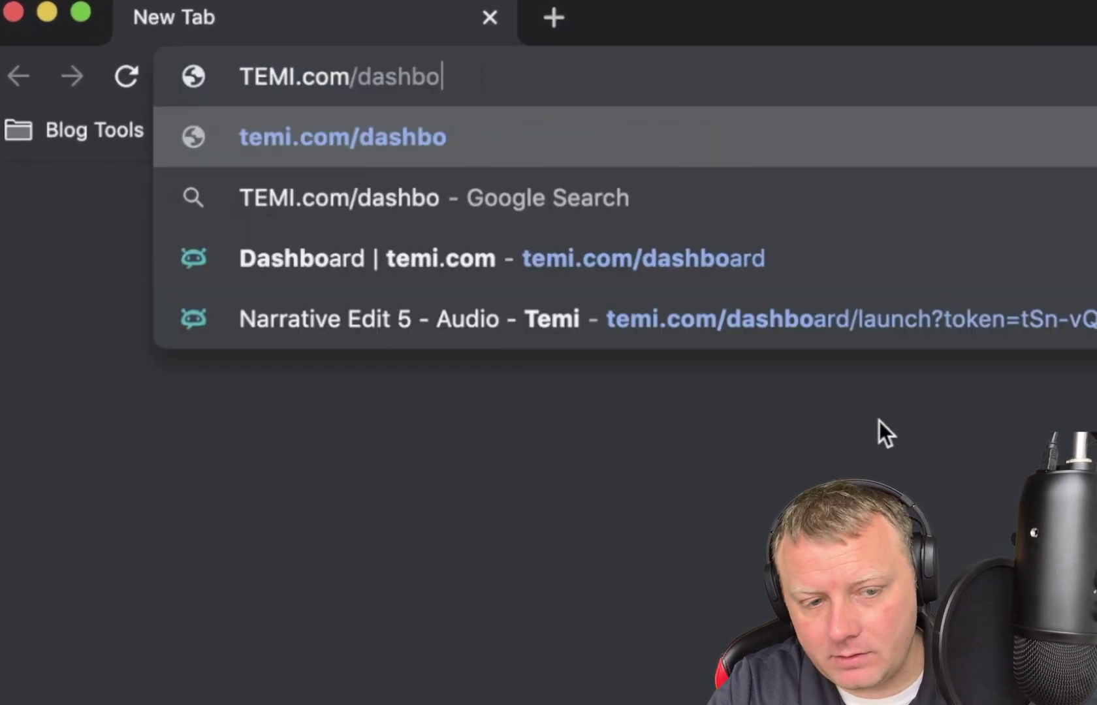
key("Return")
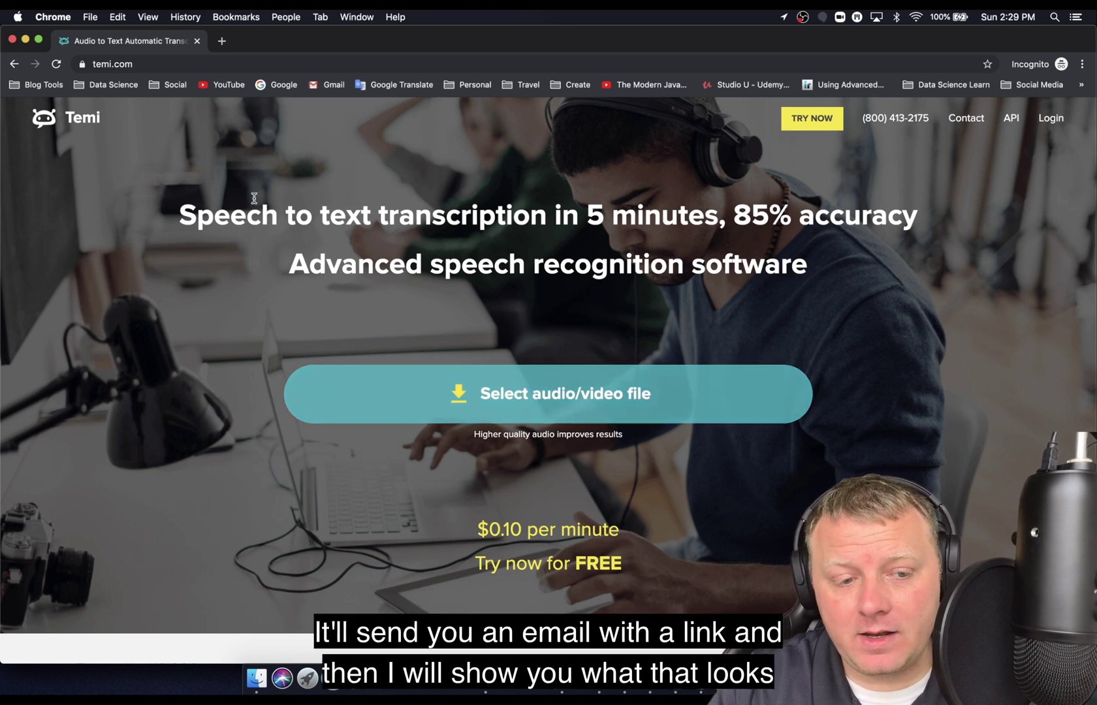
Step: Close the private window, switch back to Final Cut Pro and show the start of the Introduction timeline
left_click(197, 41)
key("ctrl+Up")
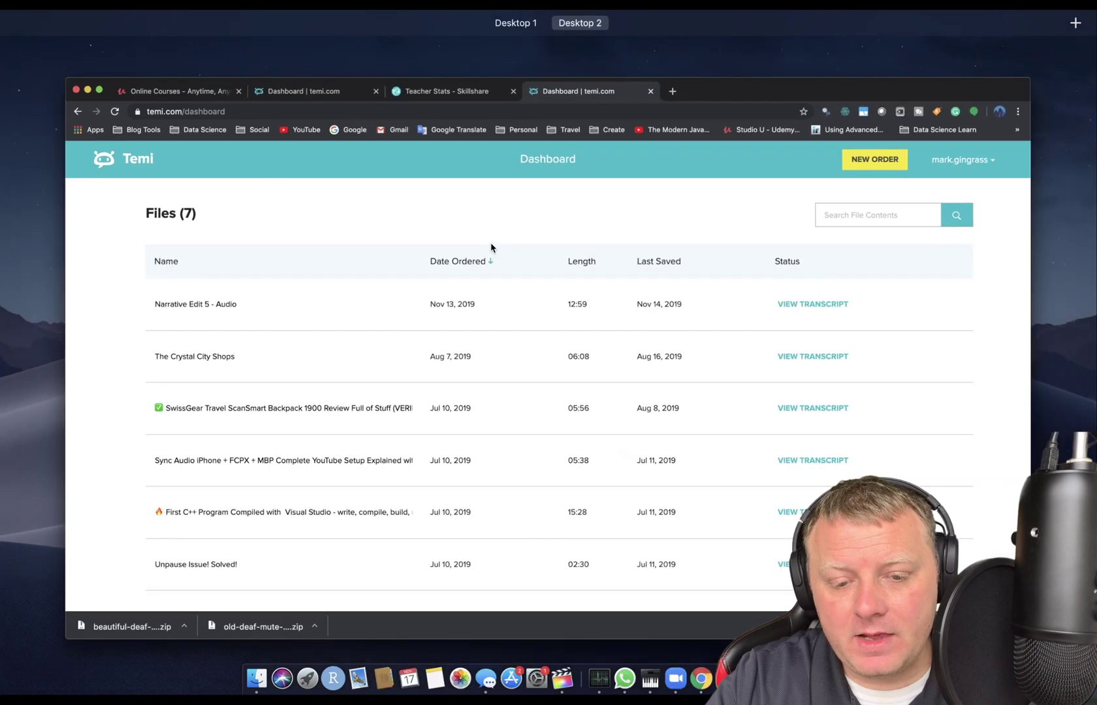
key("ctrl+Left")
left_click(616, 318)
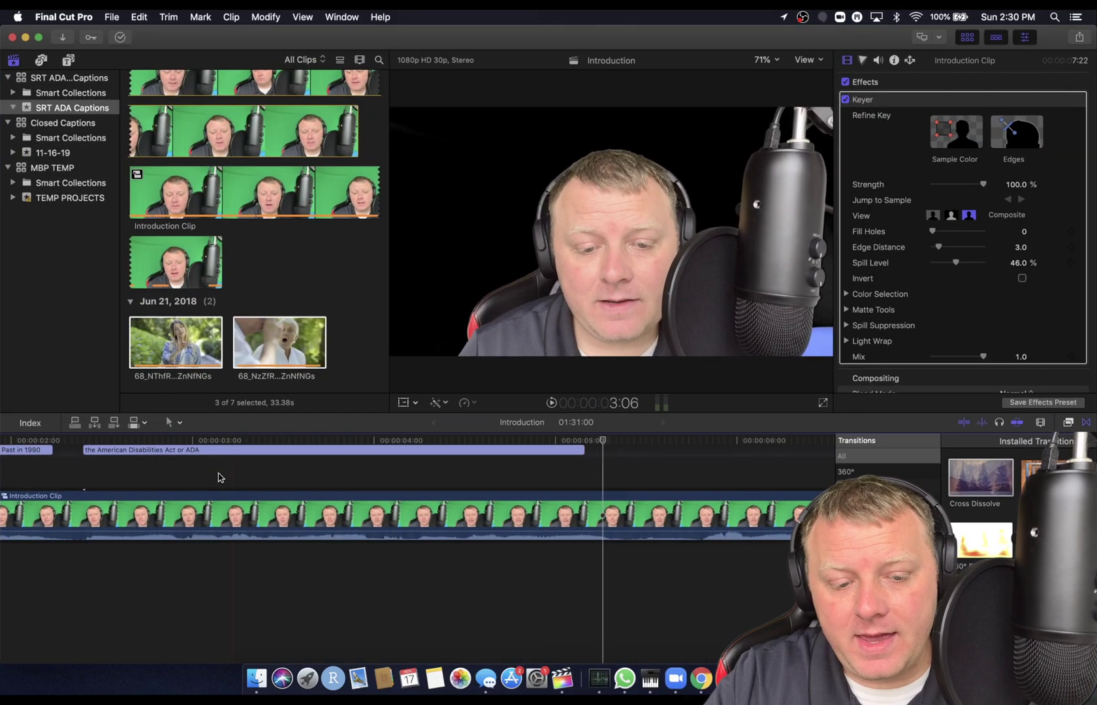
scroll(178, 518, "left", 10)
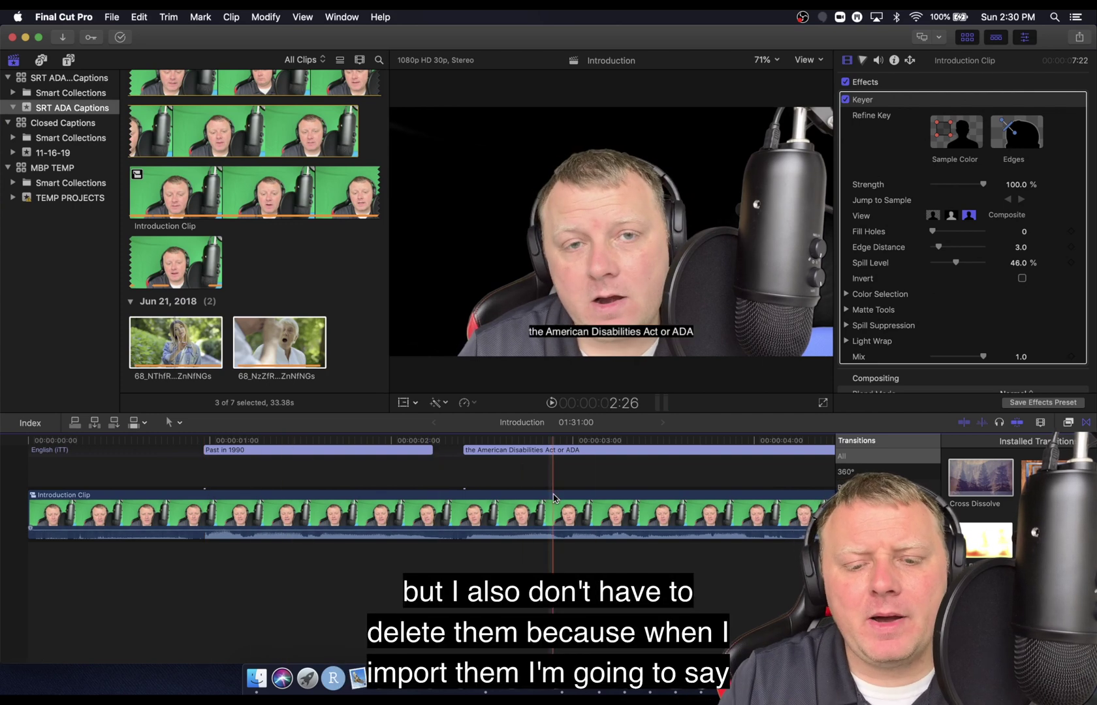
key("XF86AudioRaiseVolume")
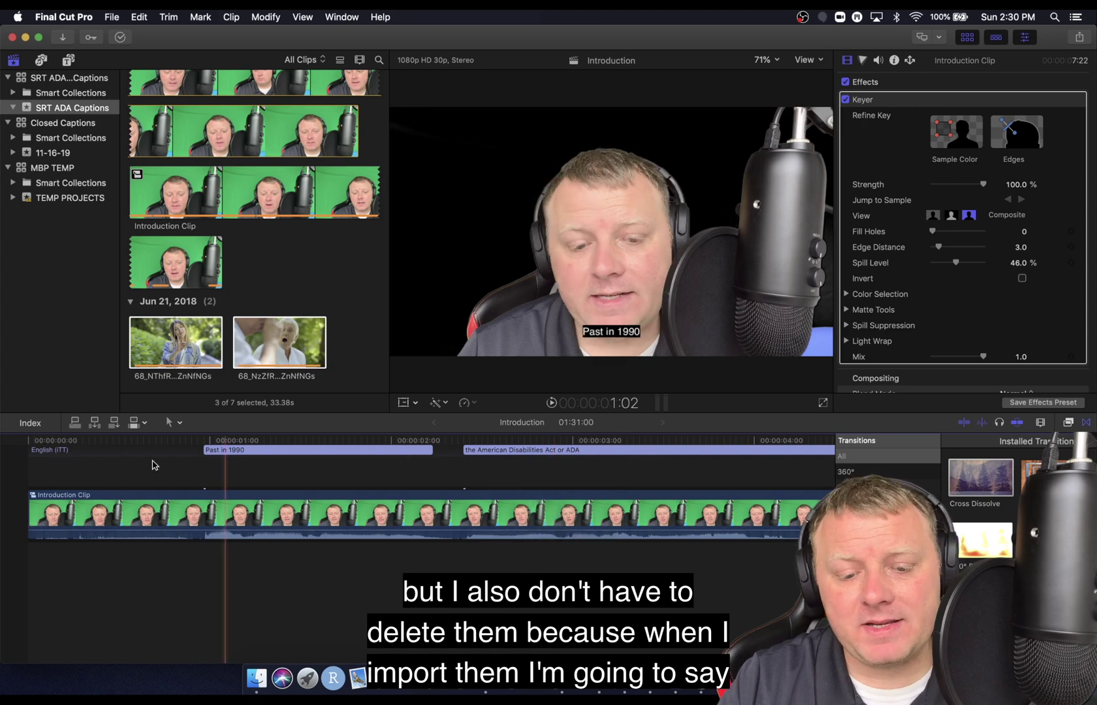
left_click(84, 465)
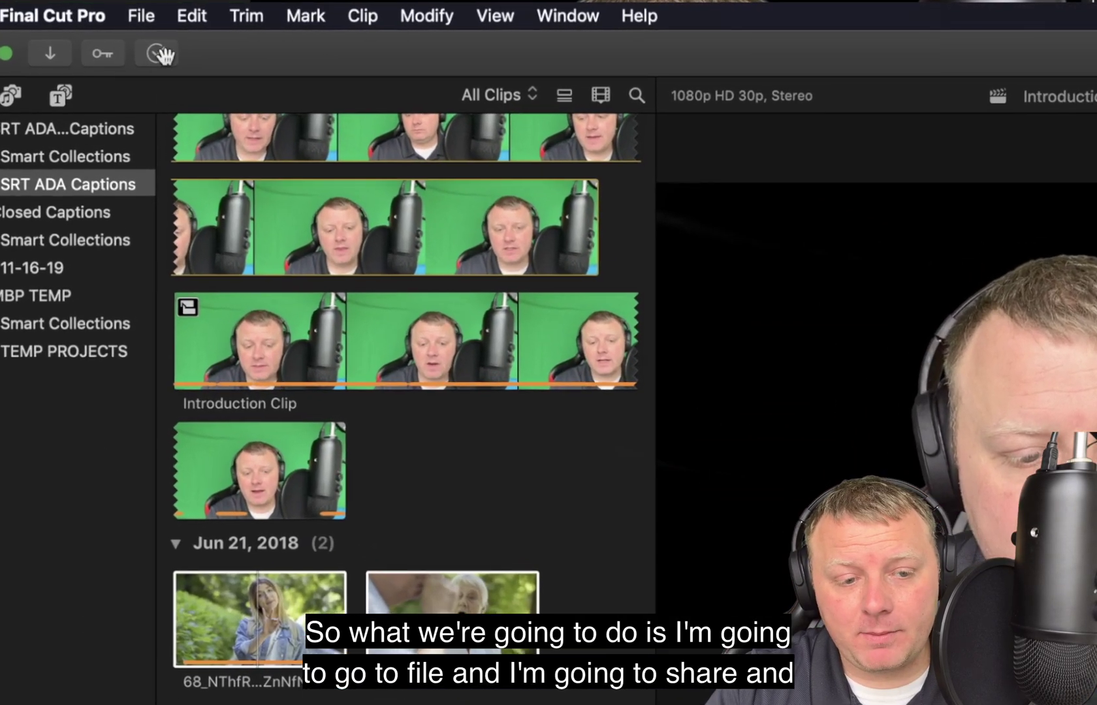
Step: Start sharing the Introduction project as a Master File and show its export settings
left_click(113, 16)
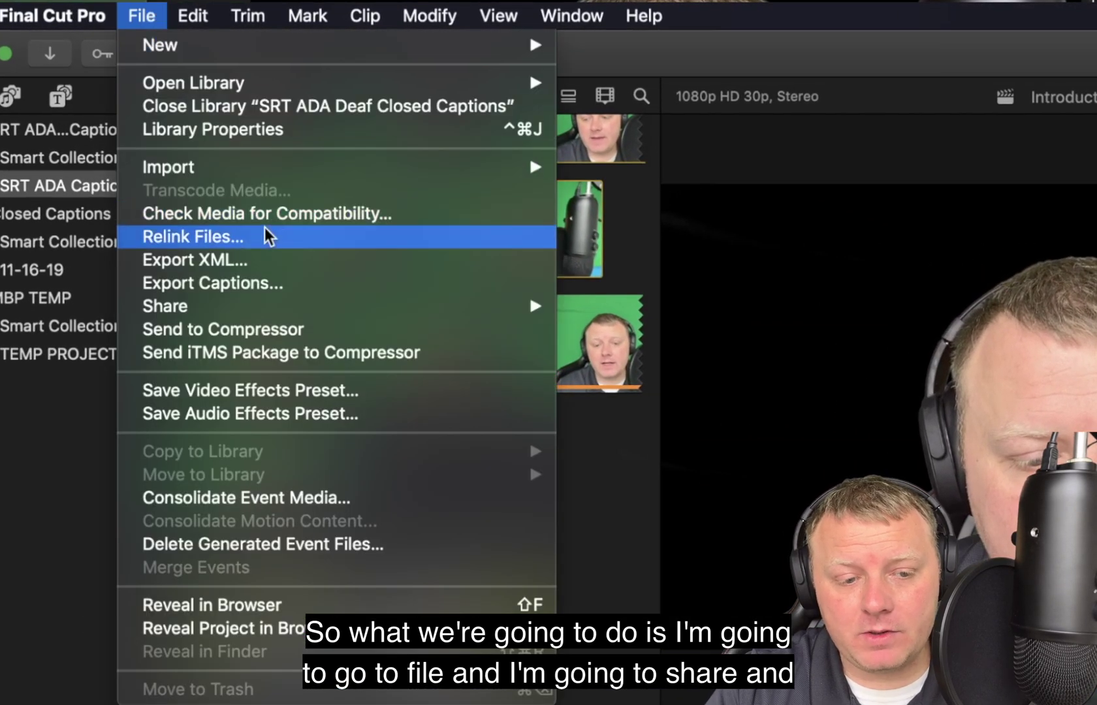
mouse_move(297, 315)
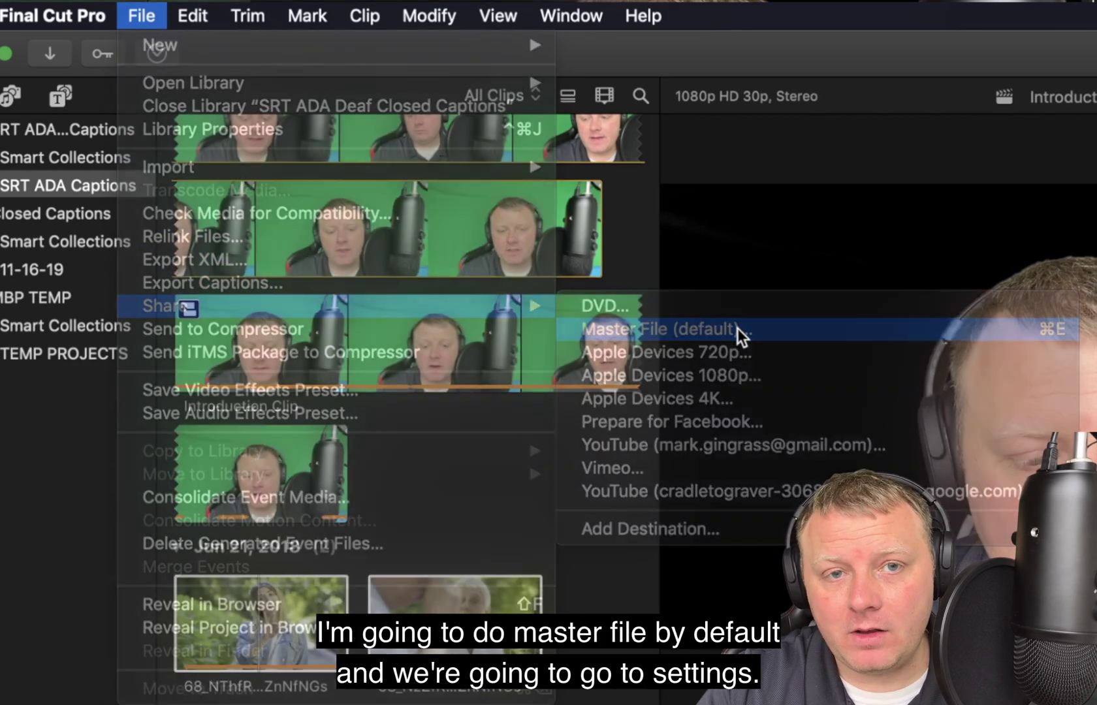
left_click(739, 329)
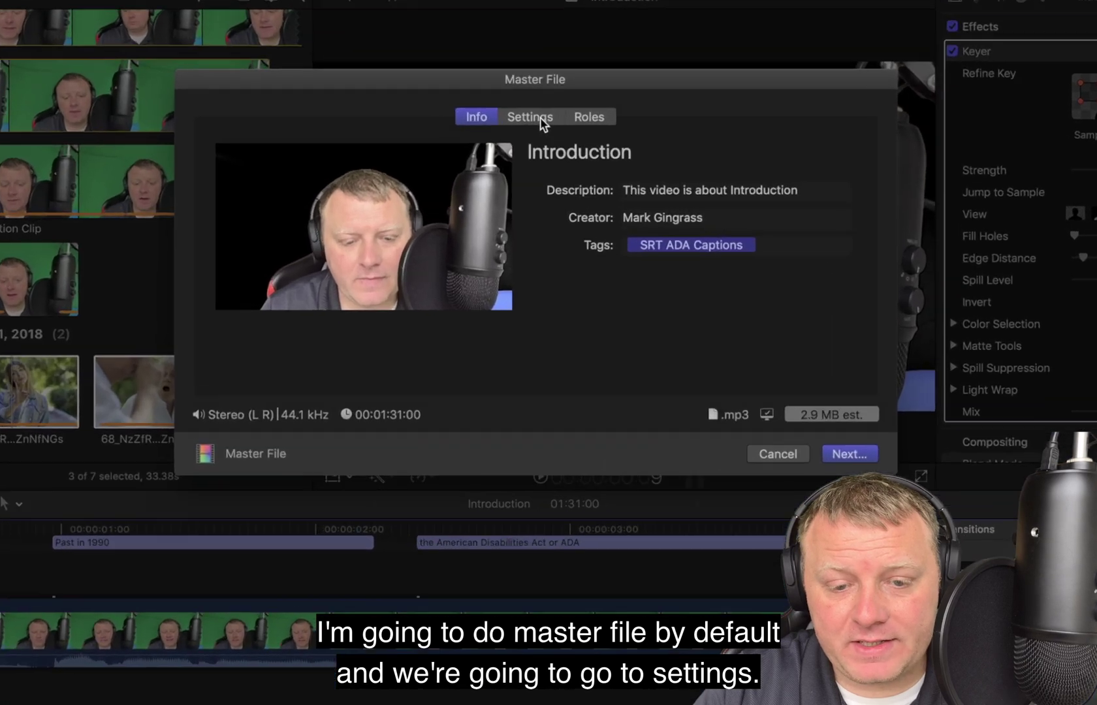
left_click(544, 146)
Step: Try the Video and Audio format and look through its video codecs, keeping Source - Apple ProRes 422
left_click(705, 178)
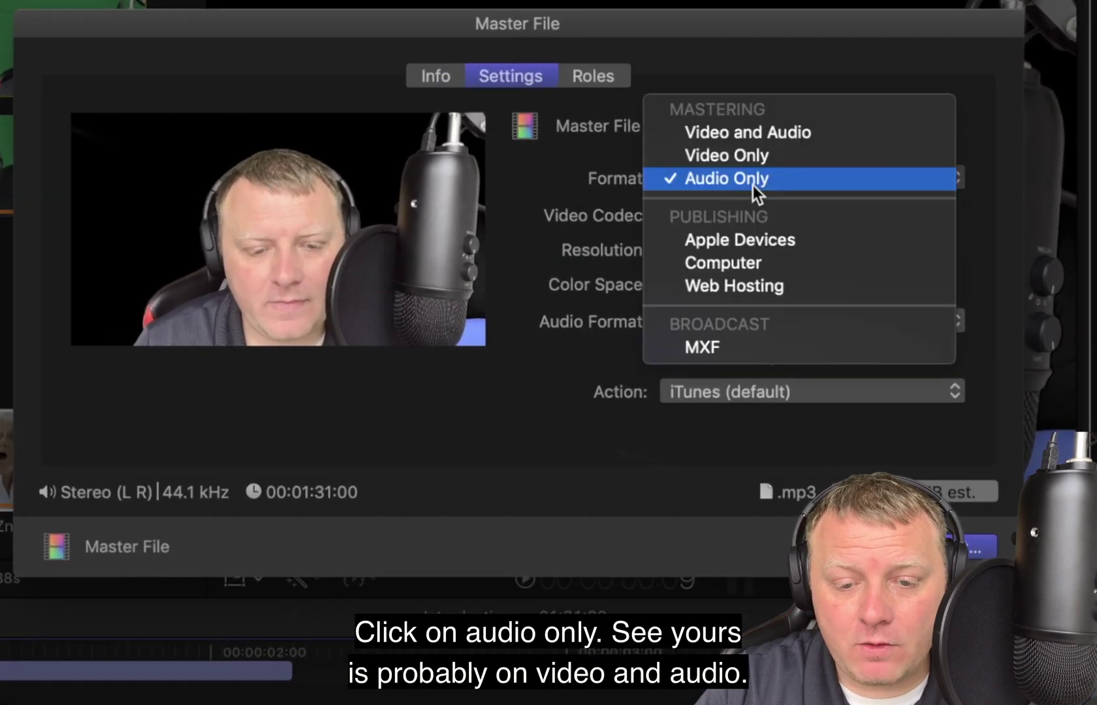
left_click(806, 138)
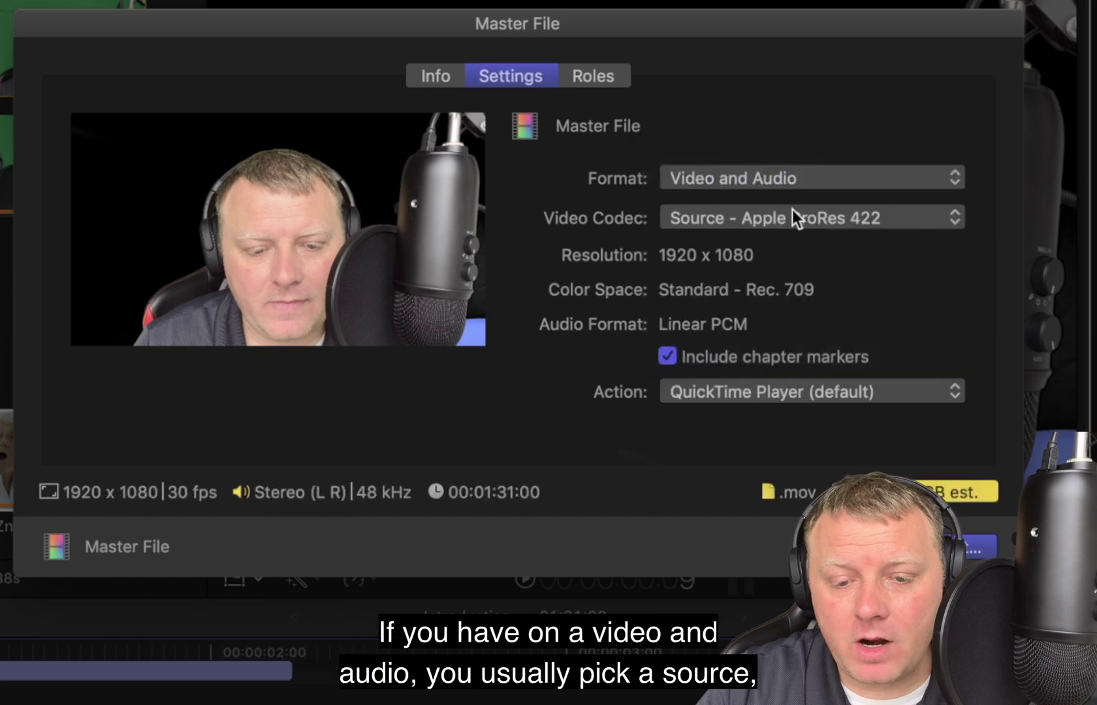
left_click(793, 213)
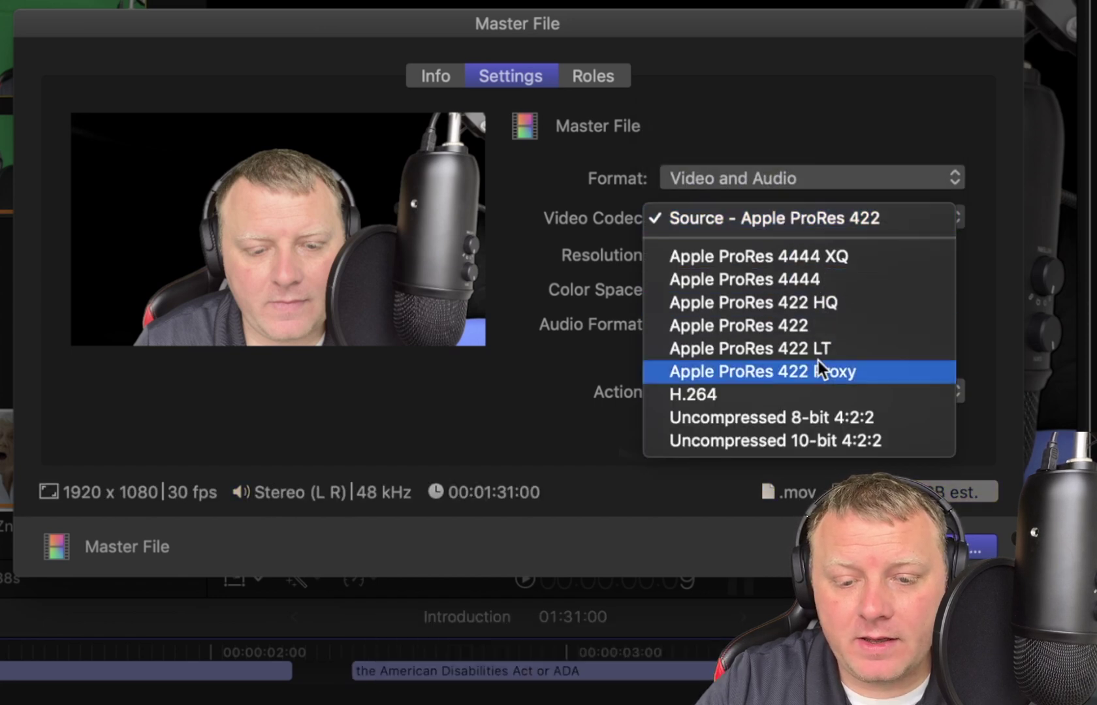
left_click(805, 216)
Step: Try the Computer format, reviewing its video codec and keeping the resolution at 1920 x 1080
left_click(784, 169)
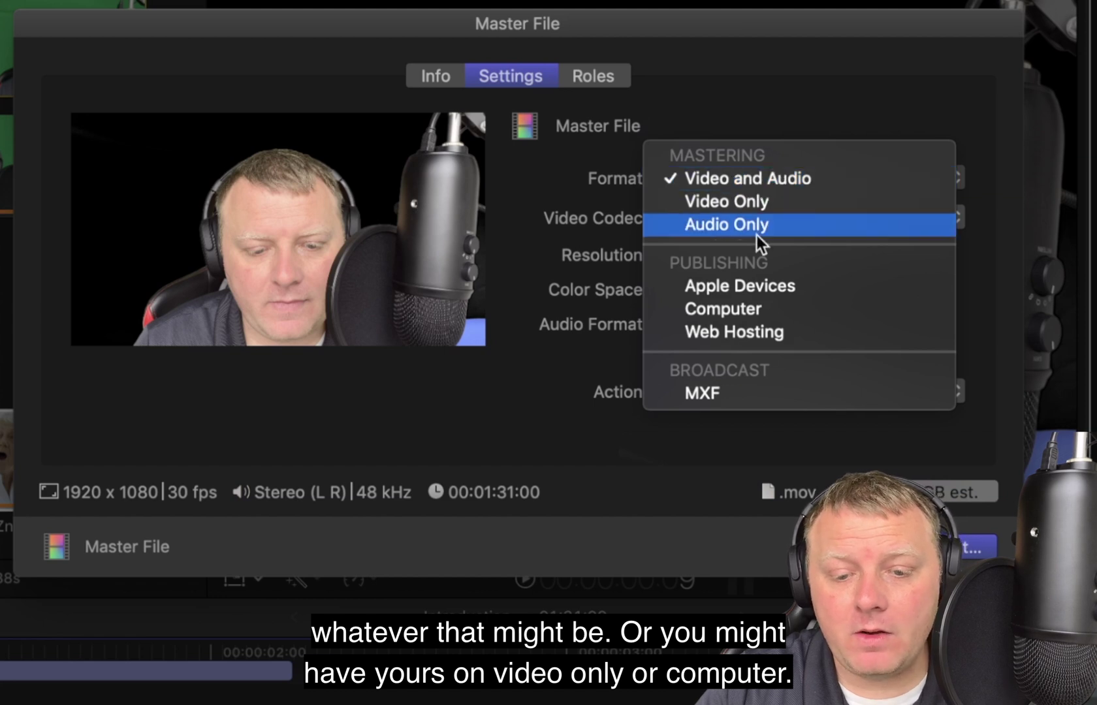
left_click(750, 304)
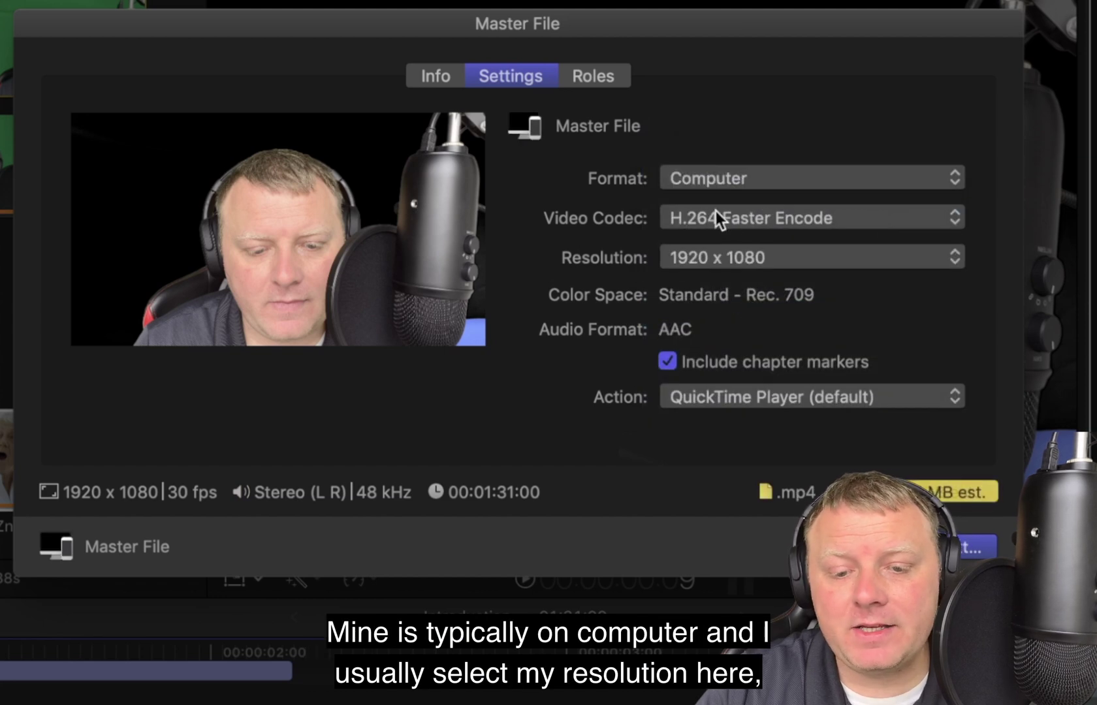
left_click(755, 222)
left_click(754, 221)
left_click(742, 255)
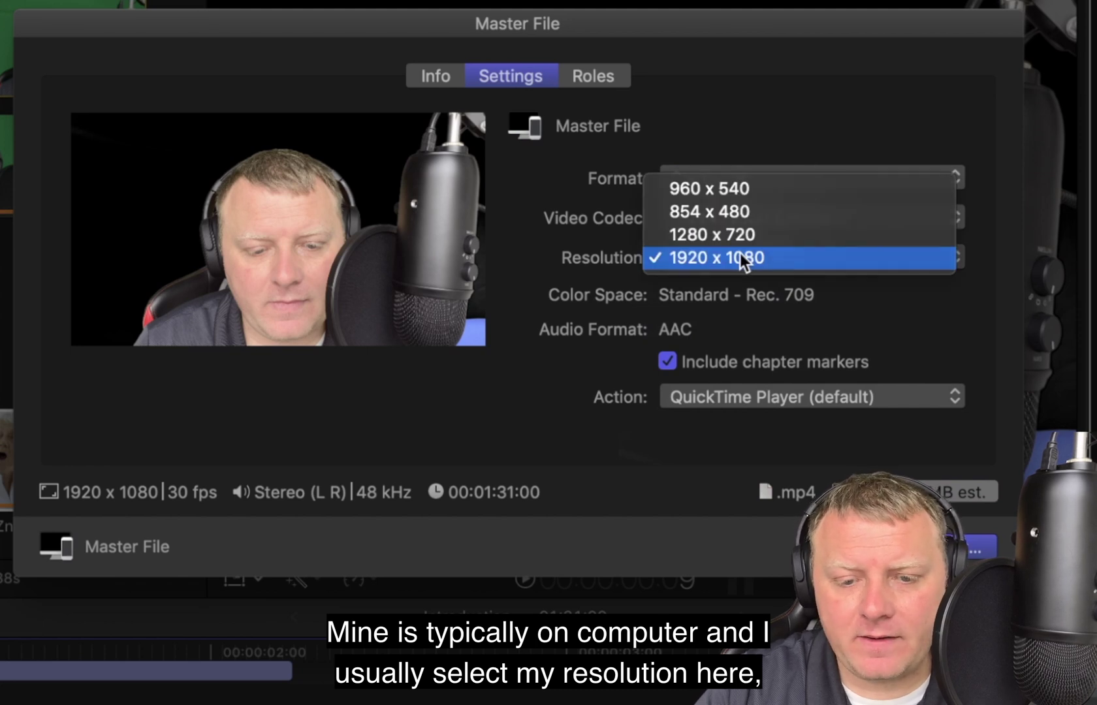
left_click(740, 256)
Step: Set the export format to Audio Only with MP3 audio and save the file as Introduction in Downloads
left_click(785, 180)
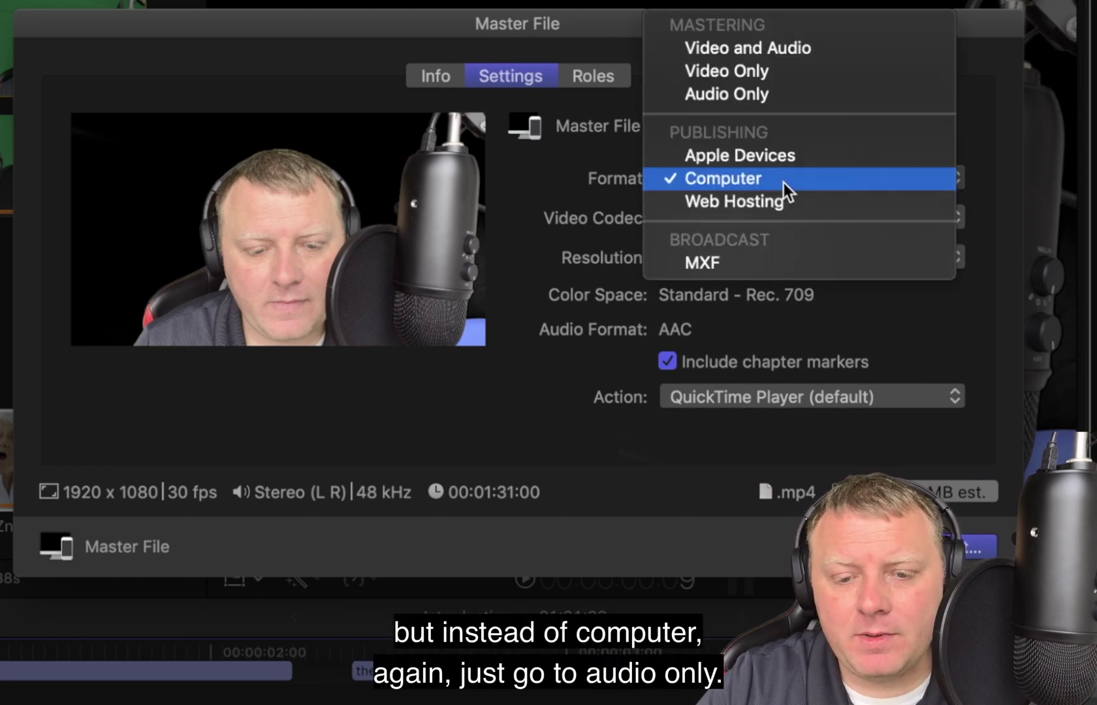
left_click(765, 96)
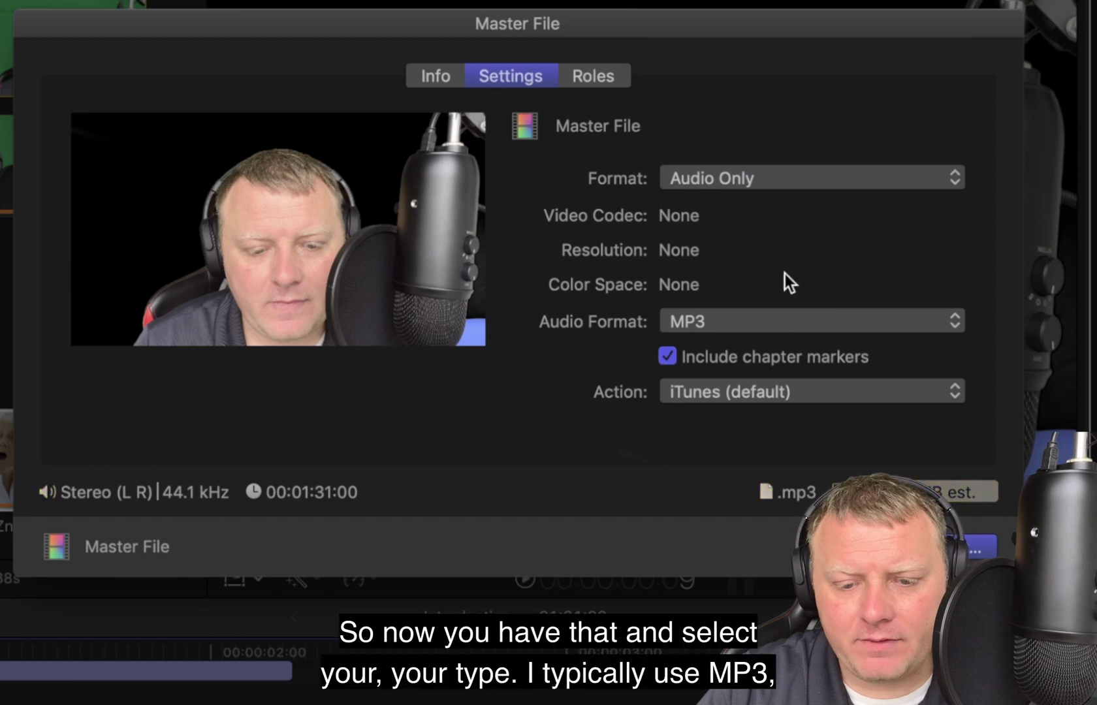
left_click(731, 320)
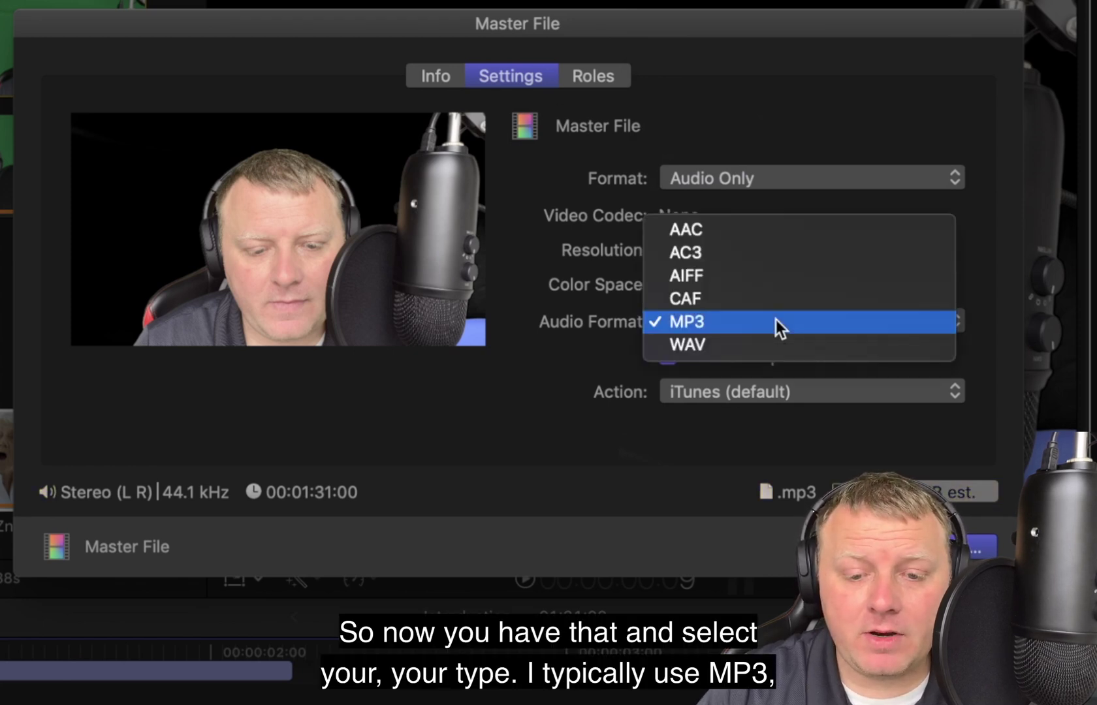
left_click(776, 320)
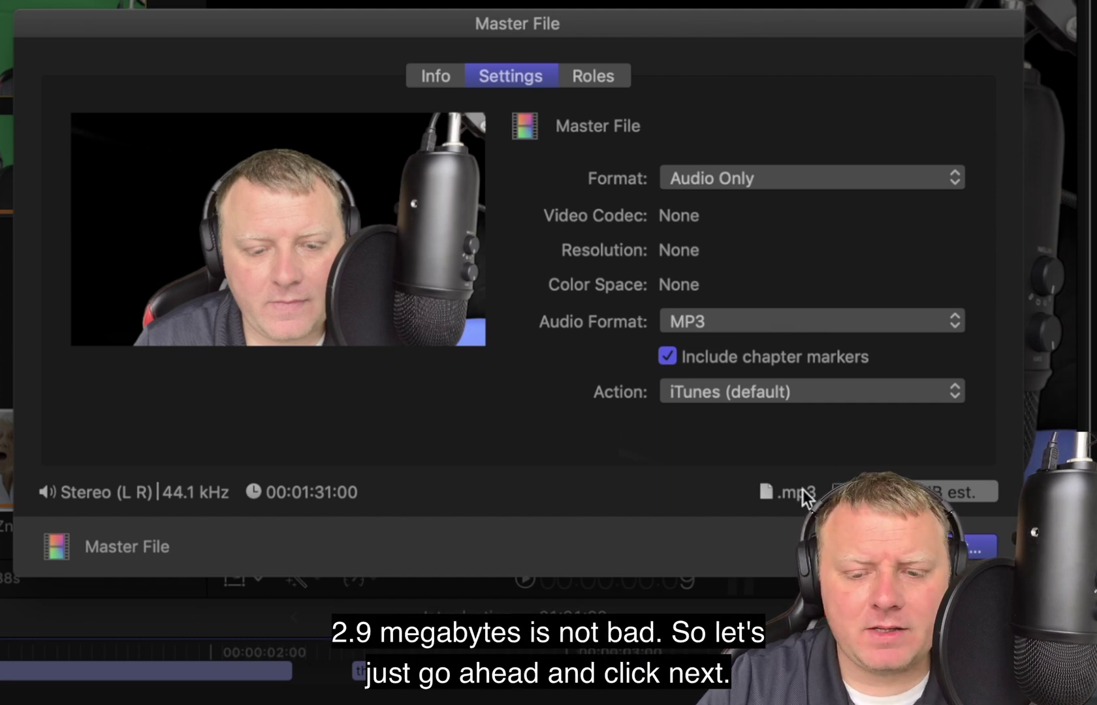
left_click(973, 548)
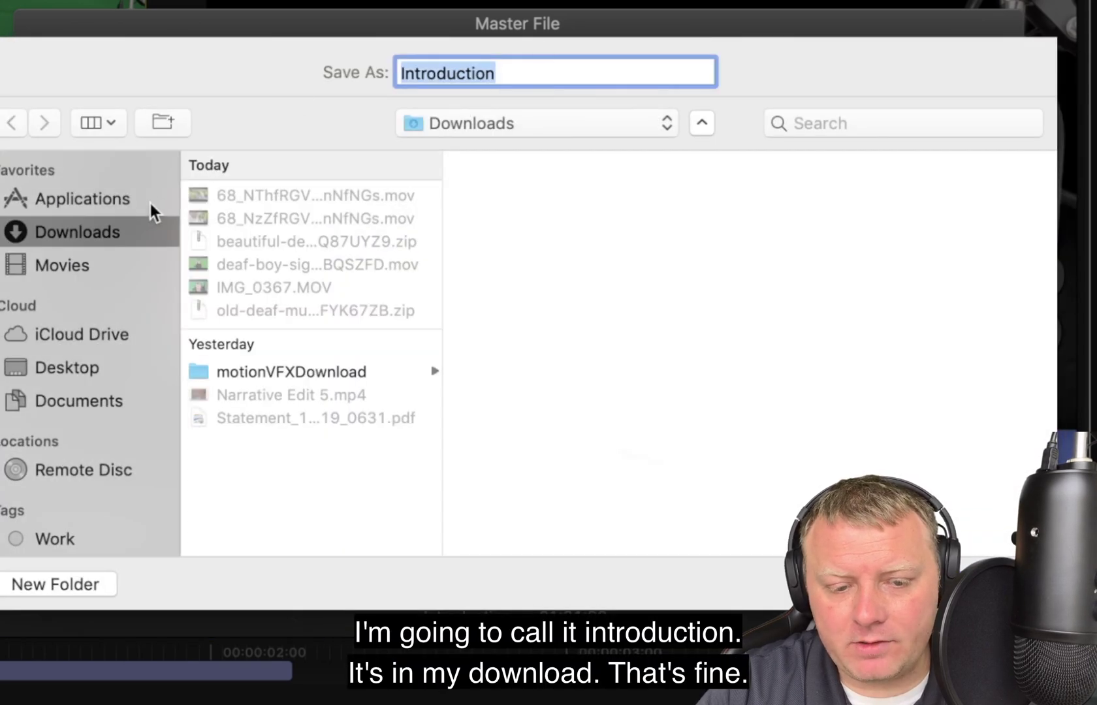
left_click(1015, 584)
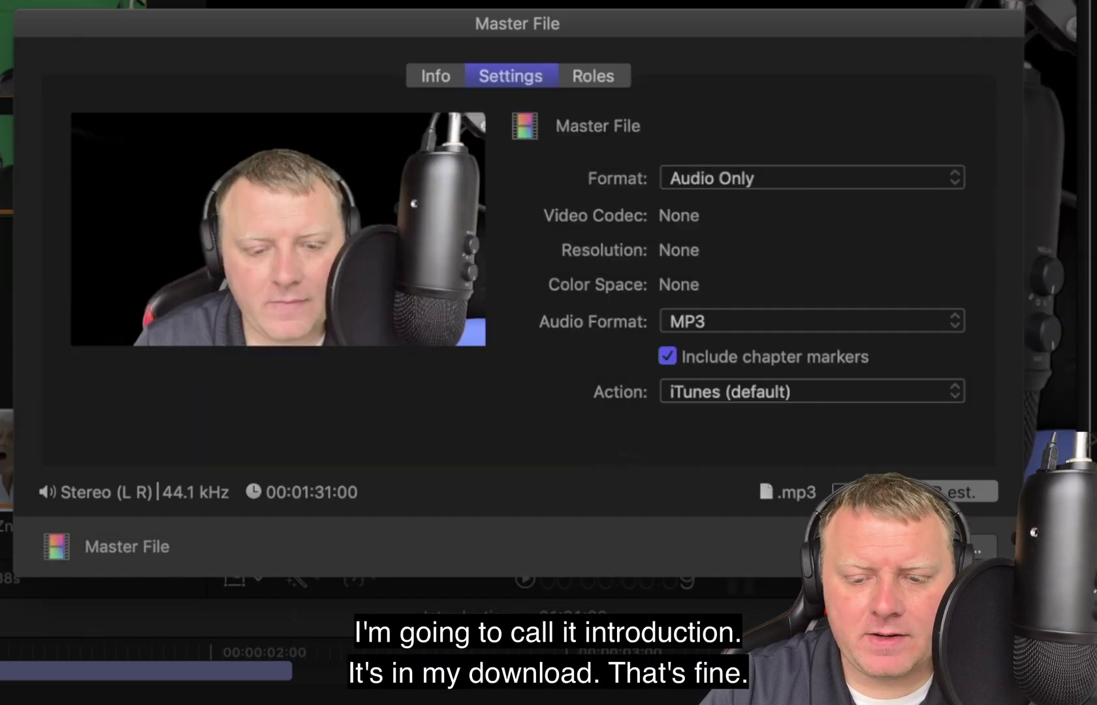
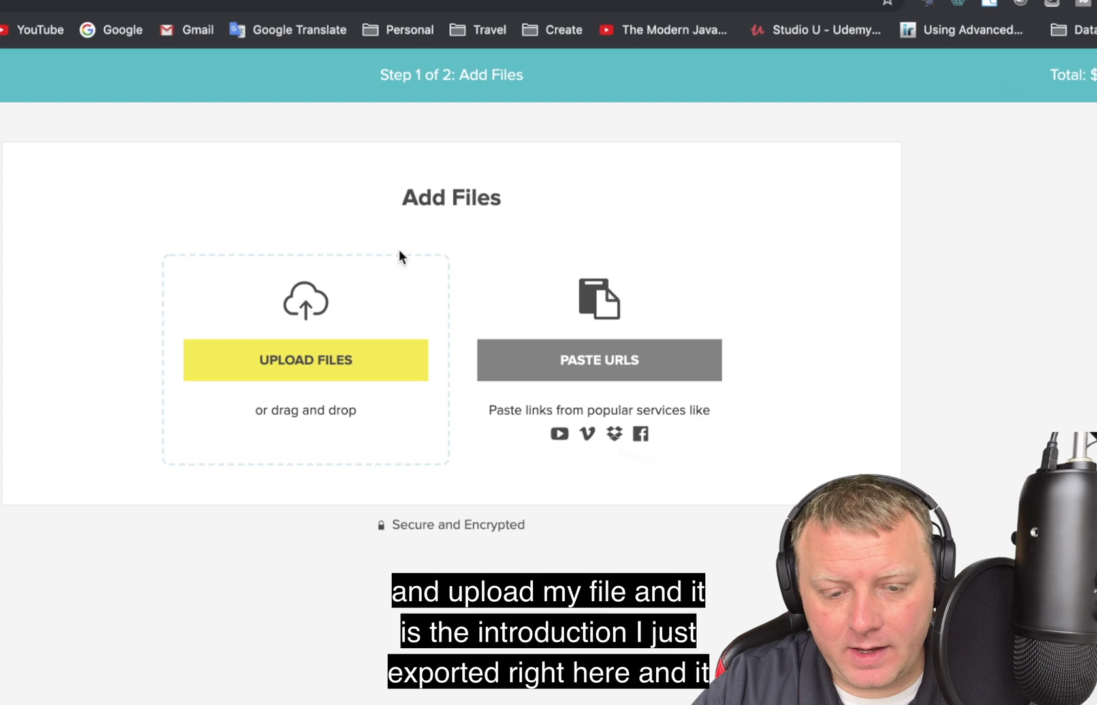
Step: Upload Introduction.mp3 from the Downloads folder to the Temi order
left_click(343, 366)
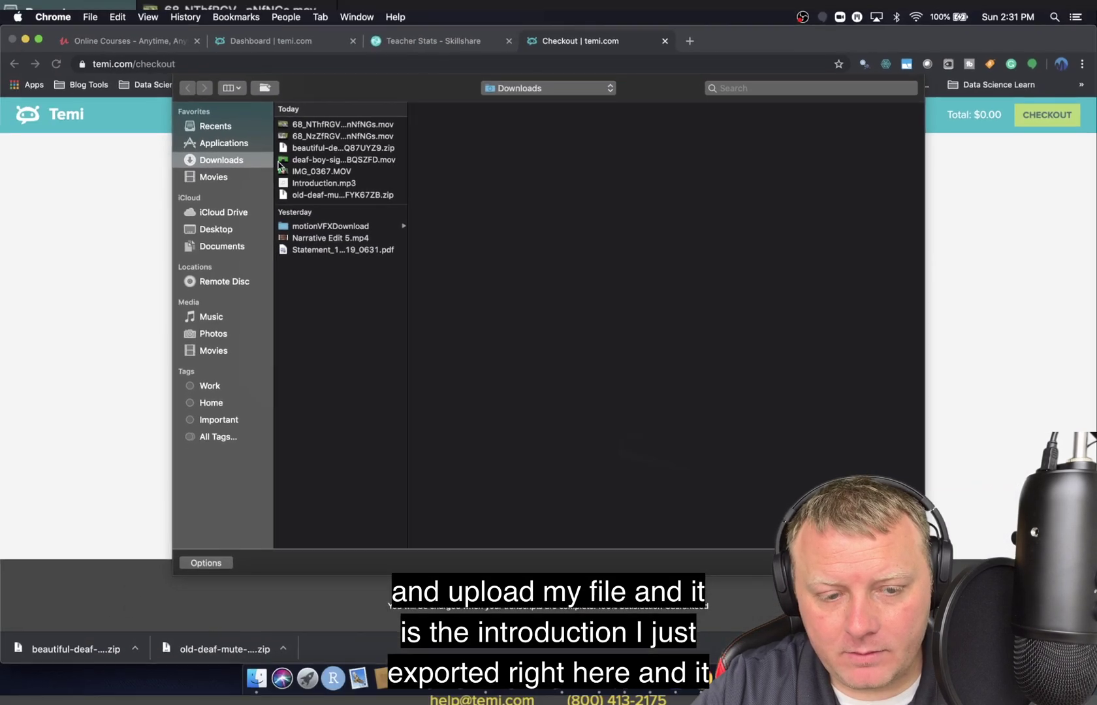
left_click(311, 184)
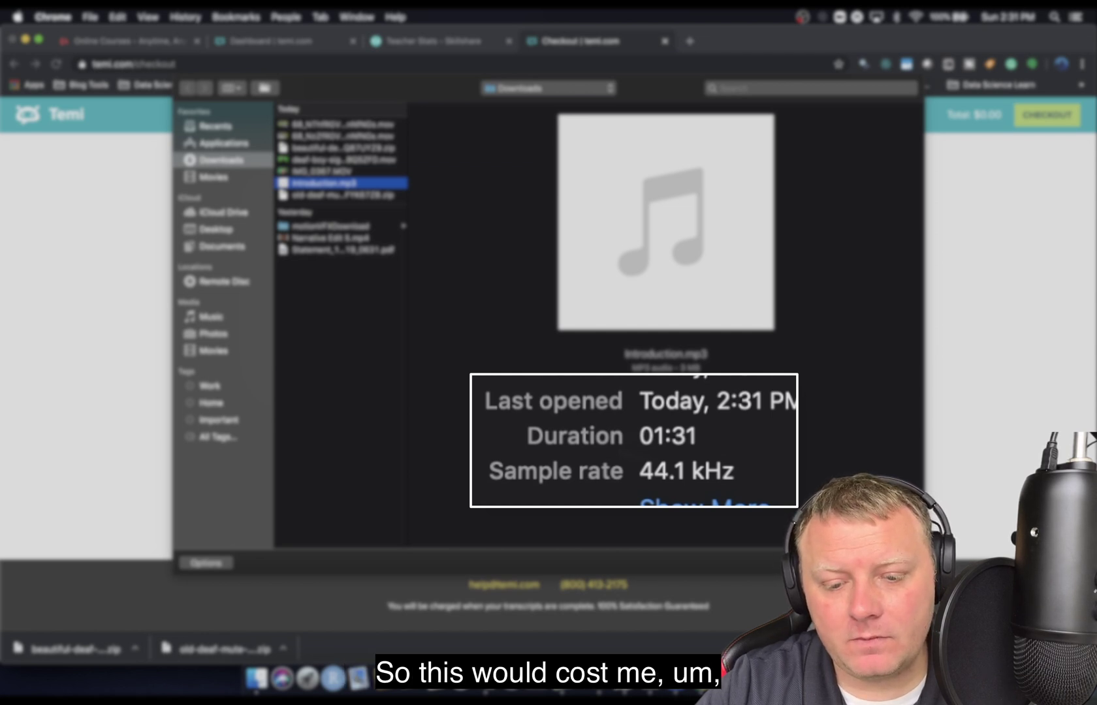
key("Return")
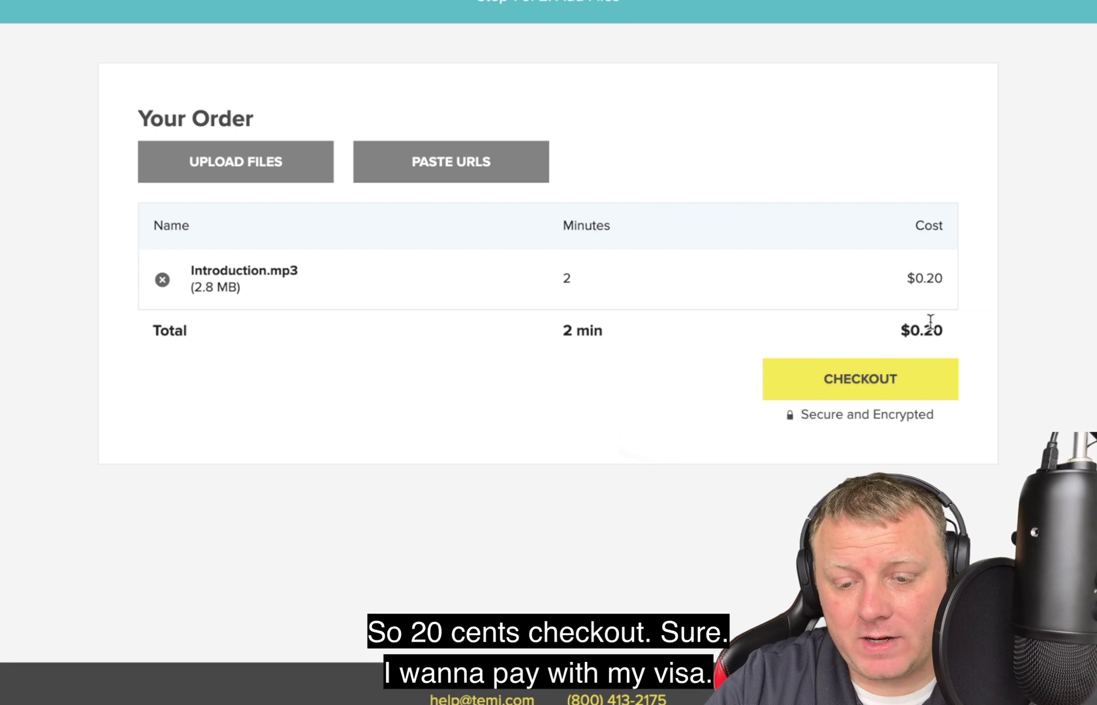
Step: Check out the transcription order with the saved Visa card and dismiss the order confirmation
left_click(876, 384)
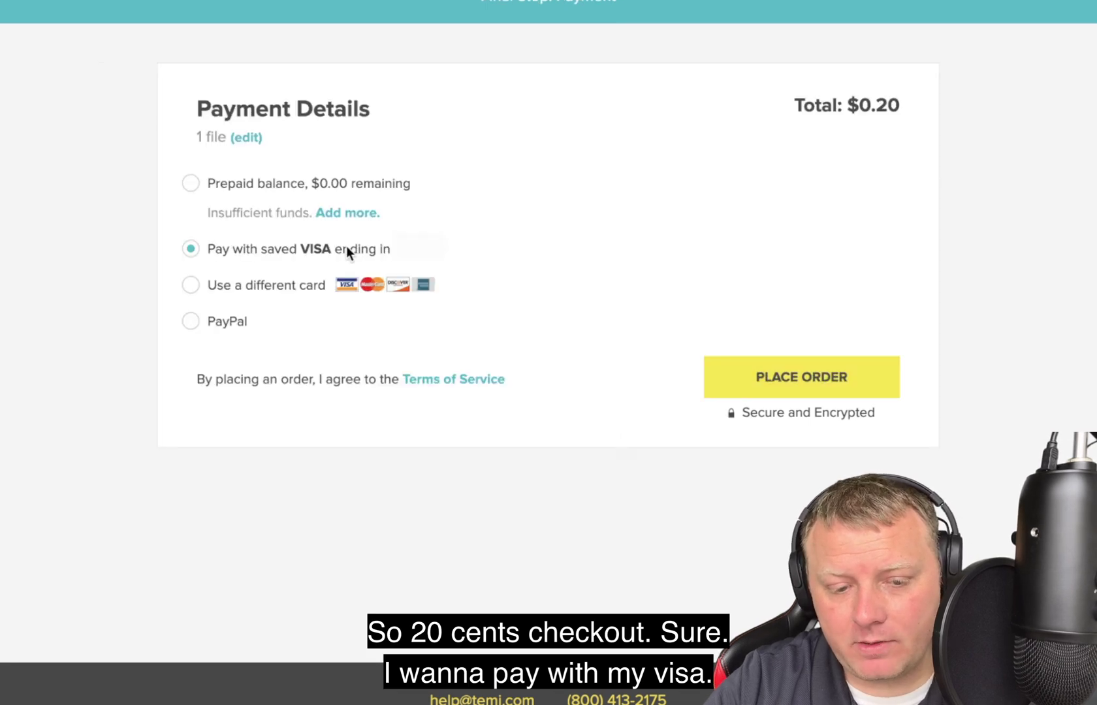
left_click(815, 393)
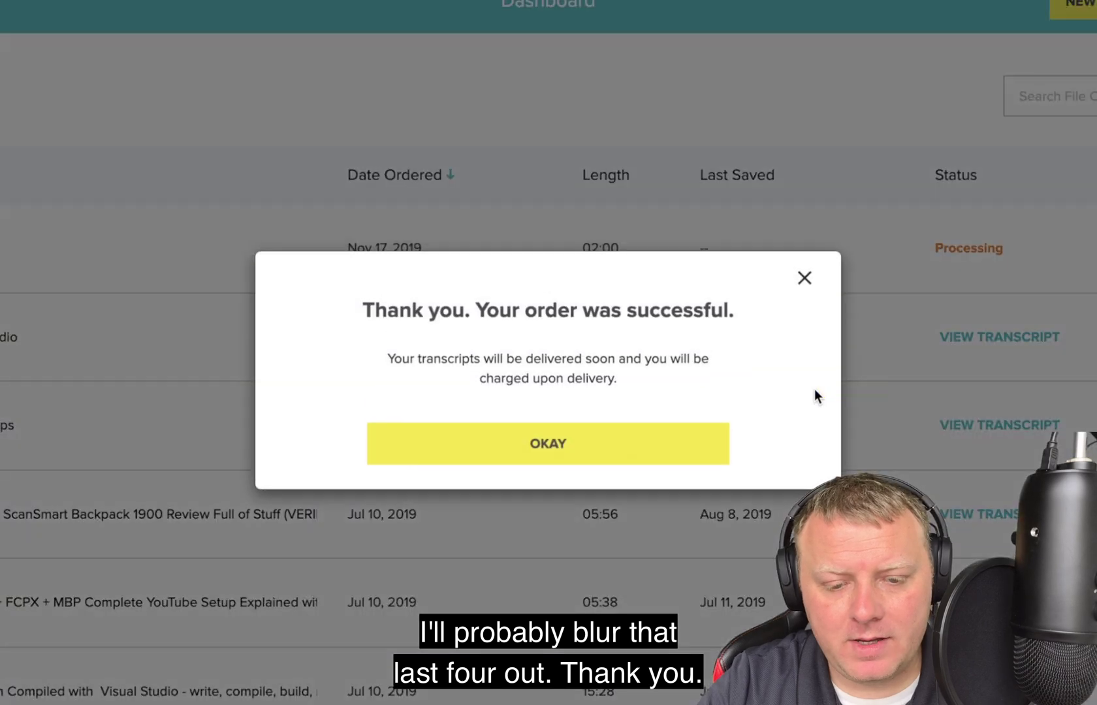
left_click(615, 464)
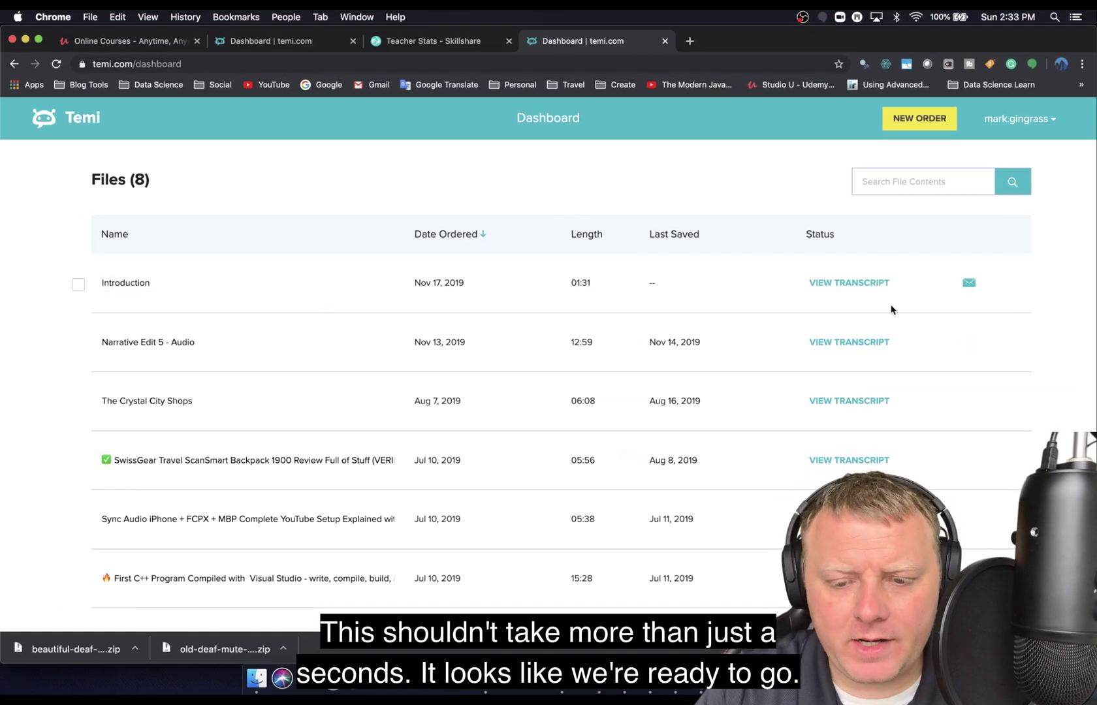
Step: View the Introduction transcript and replay its audio from 00:00 with the playback speed reduced to 0.6x
left_click(849, 283)
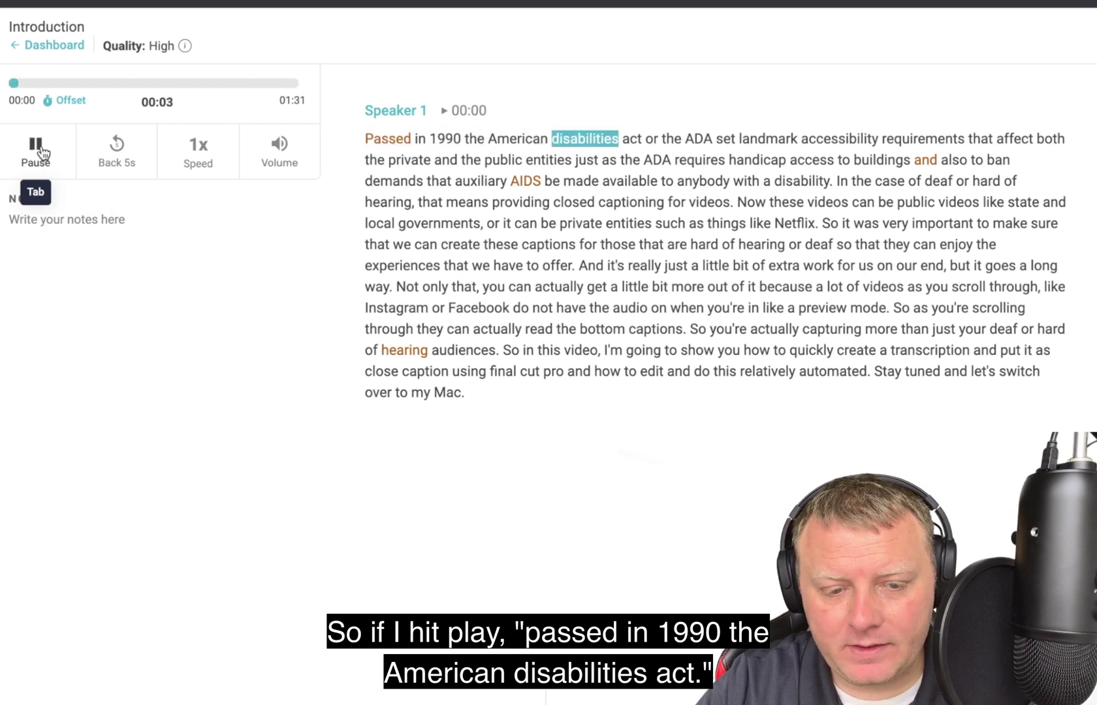
left_click(38, 150)
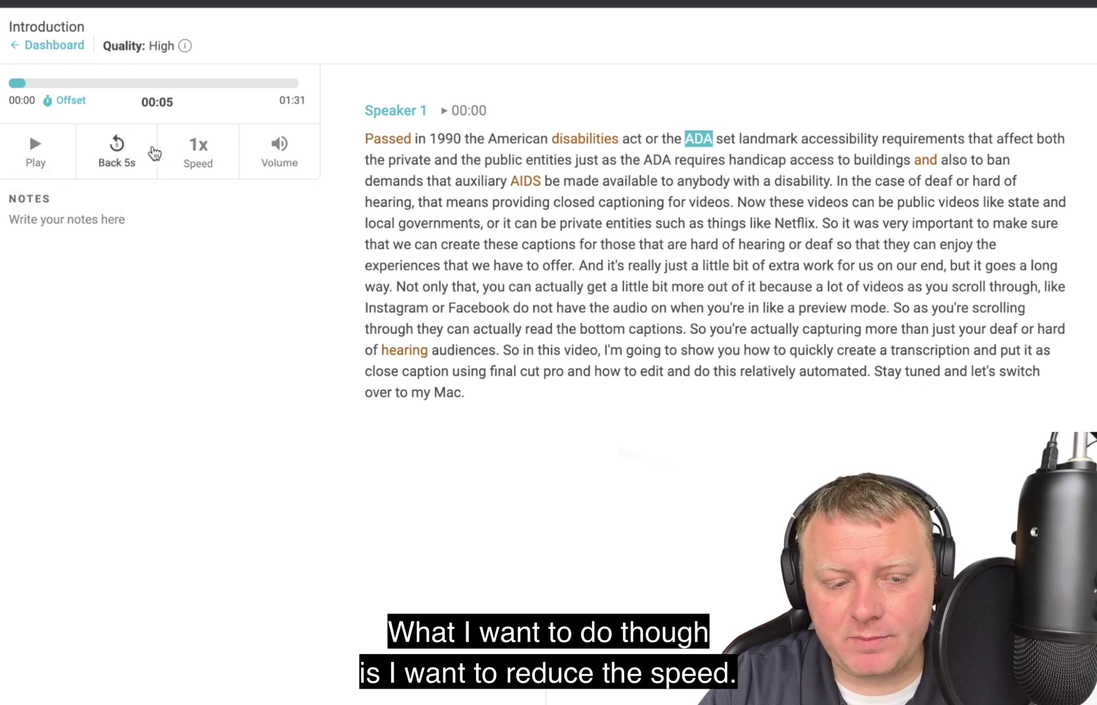
left_click(199, 151)
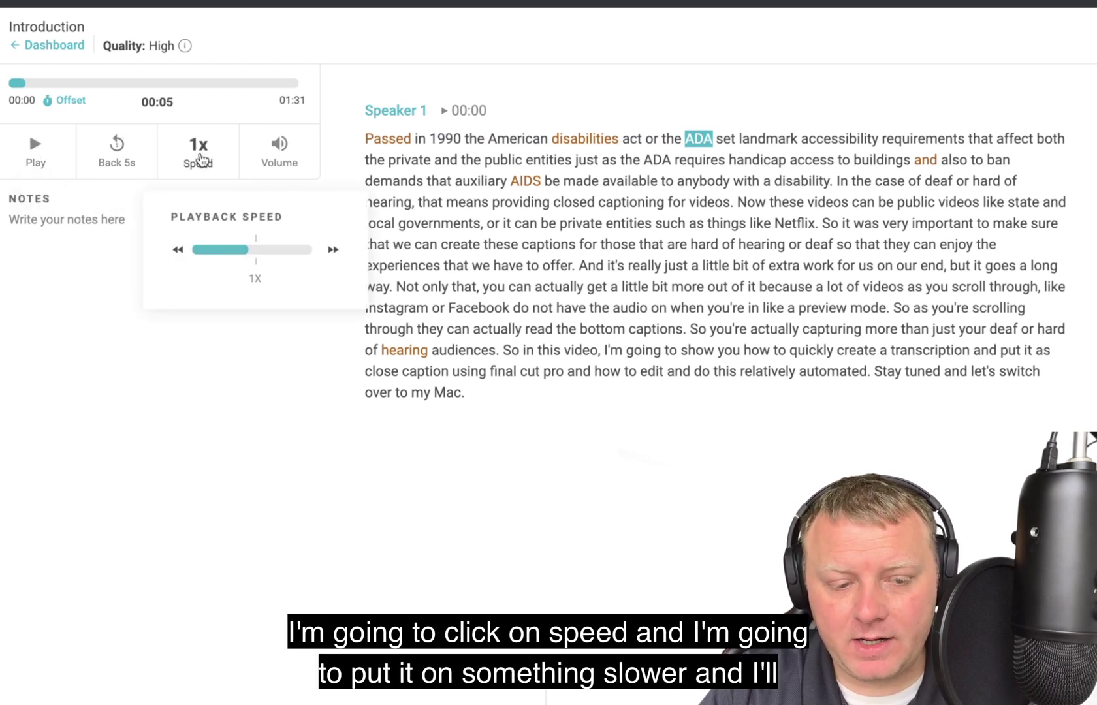
left_click(232, 252)
left_click(222, 251)
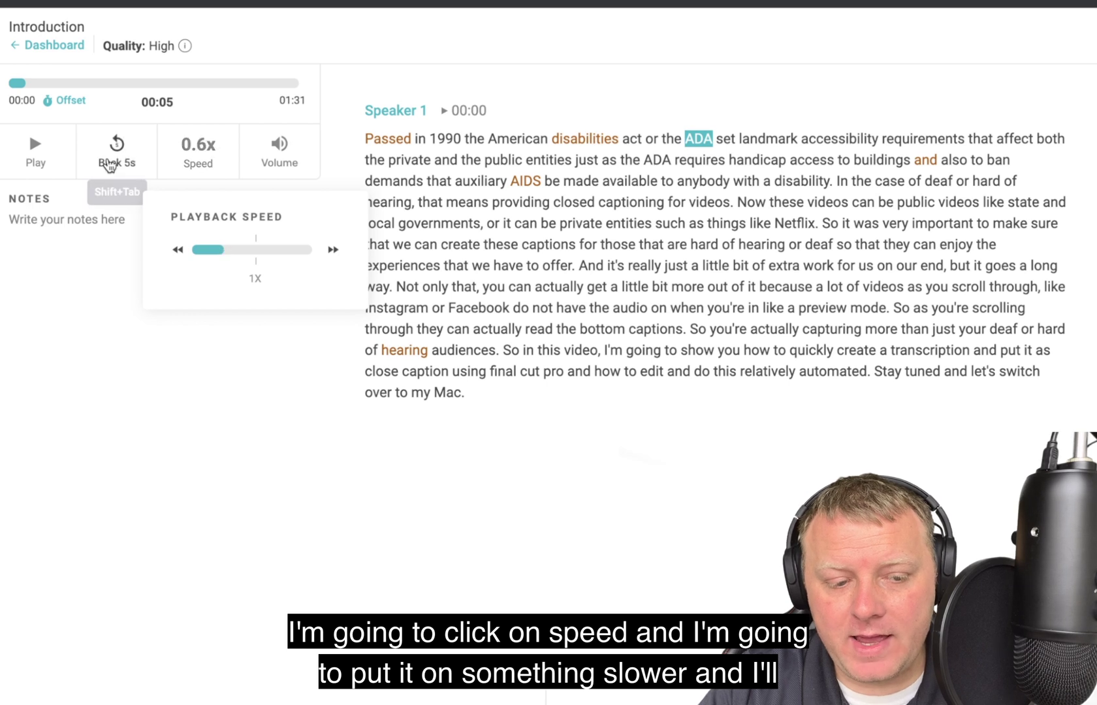
left_click(36, 152)
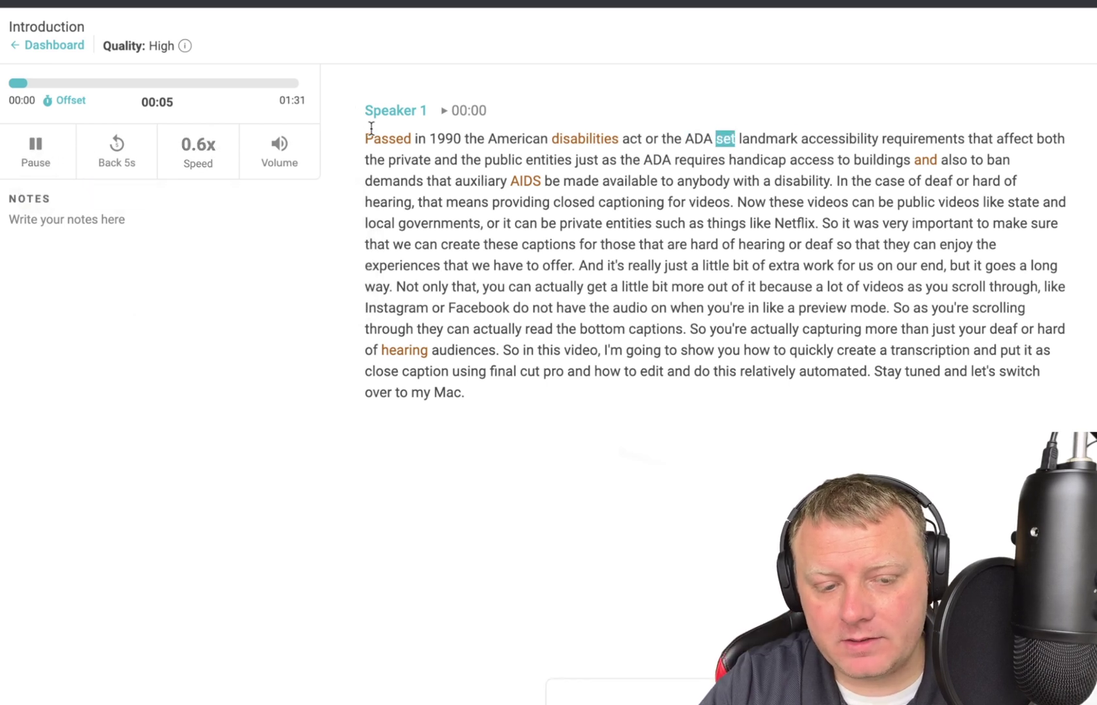
left_click(449, 112)
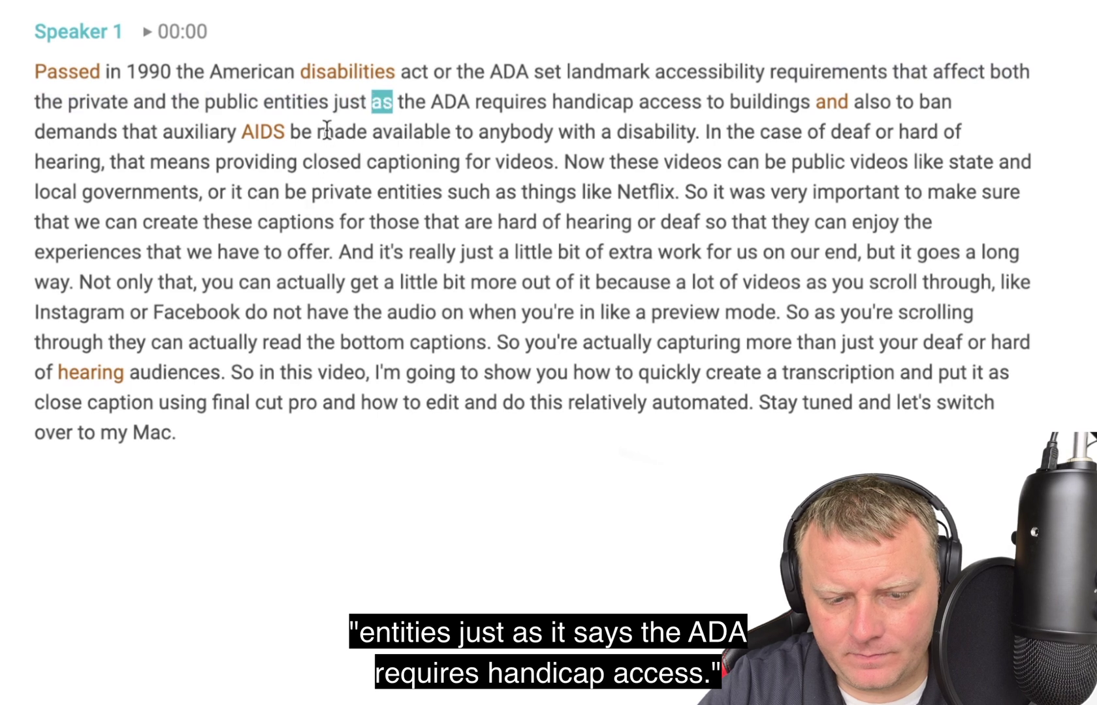
Step: End the first sentence with a period after "entities" and start a new paragraph at "Just as the ADA requires"
left_click(330, 103)
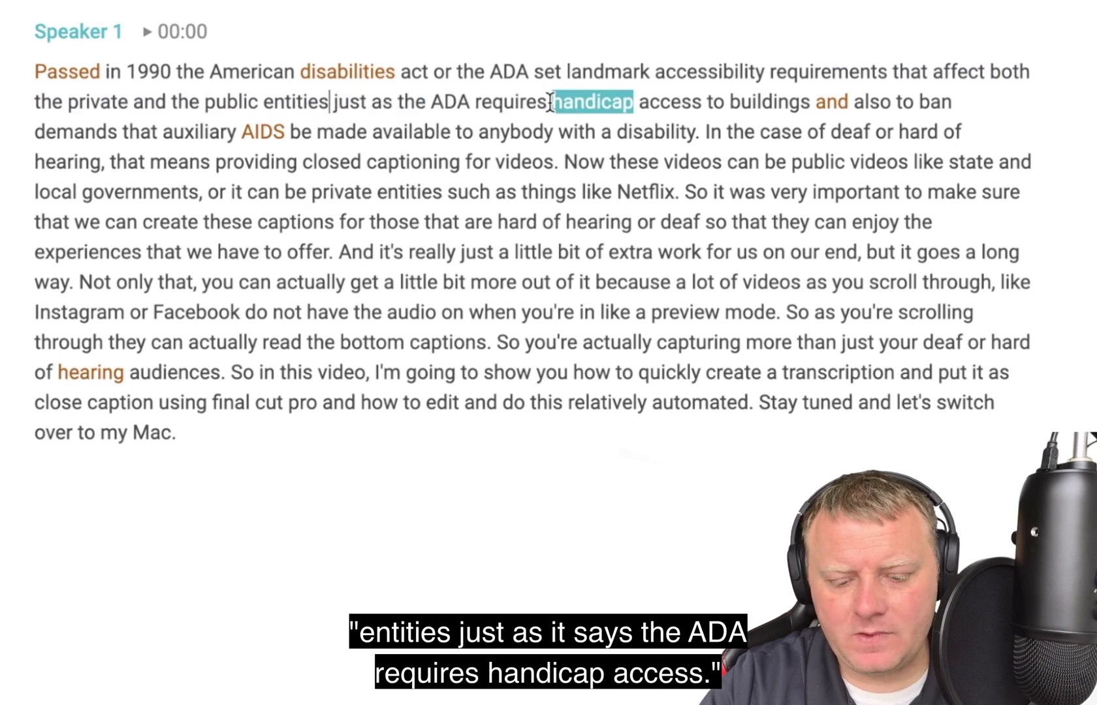
type(".")
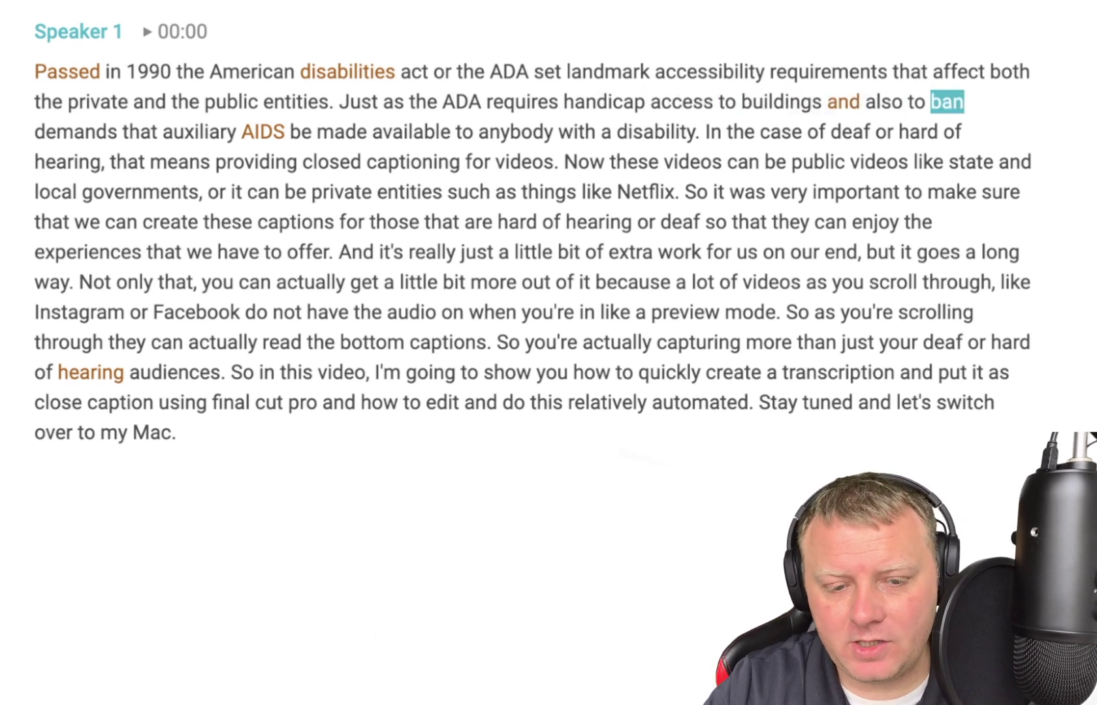
key("Return")
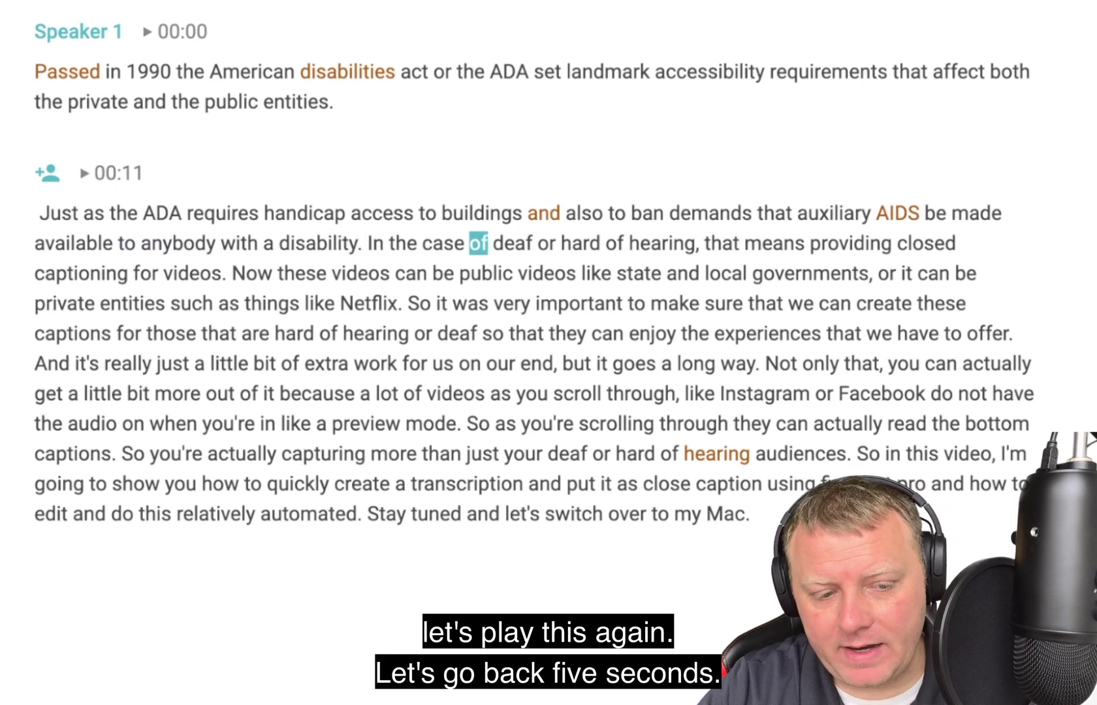
Step: Replay the last five seconds of audio and replace "and" with "it" after "access to buildings"
key("shift+Tab")
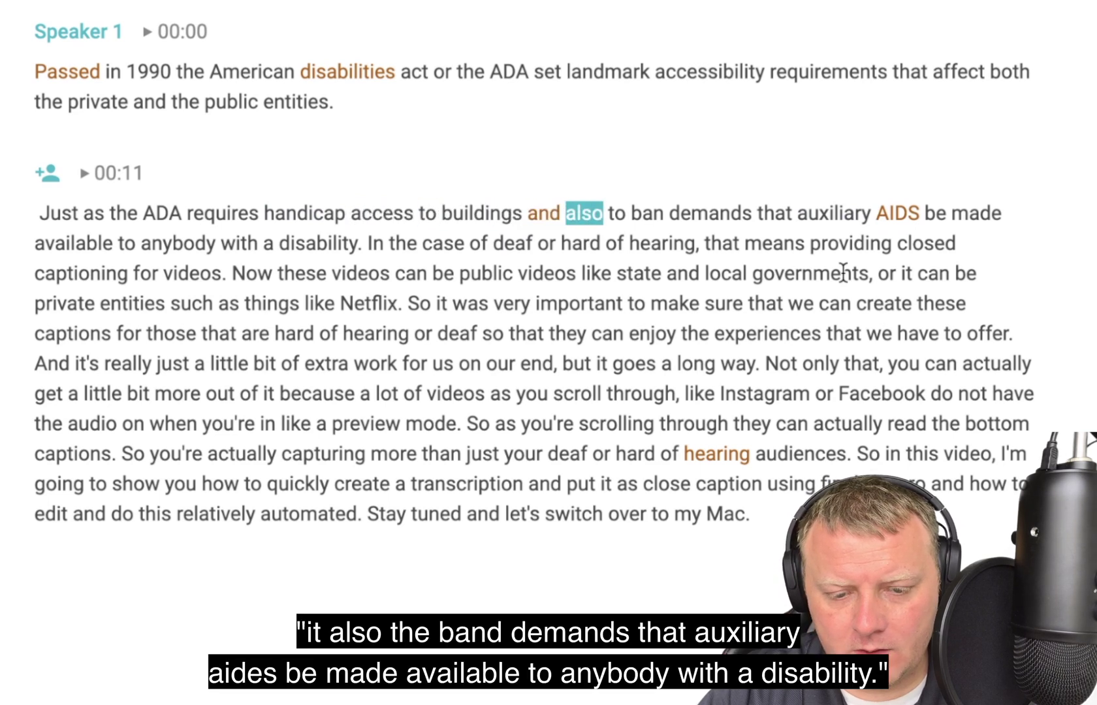
mouse_move(537, 222)
key("BackSpace")
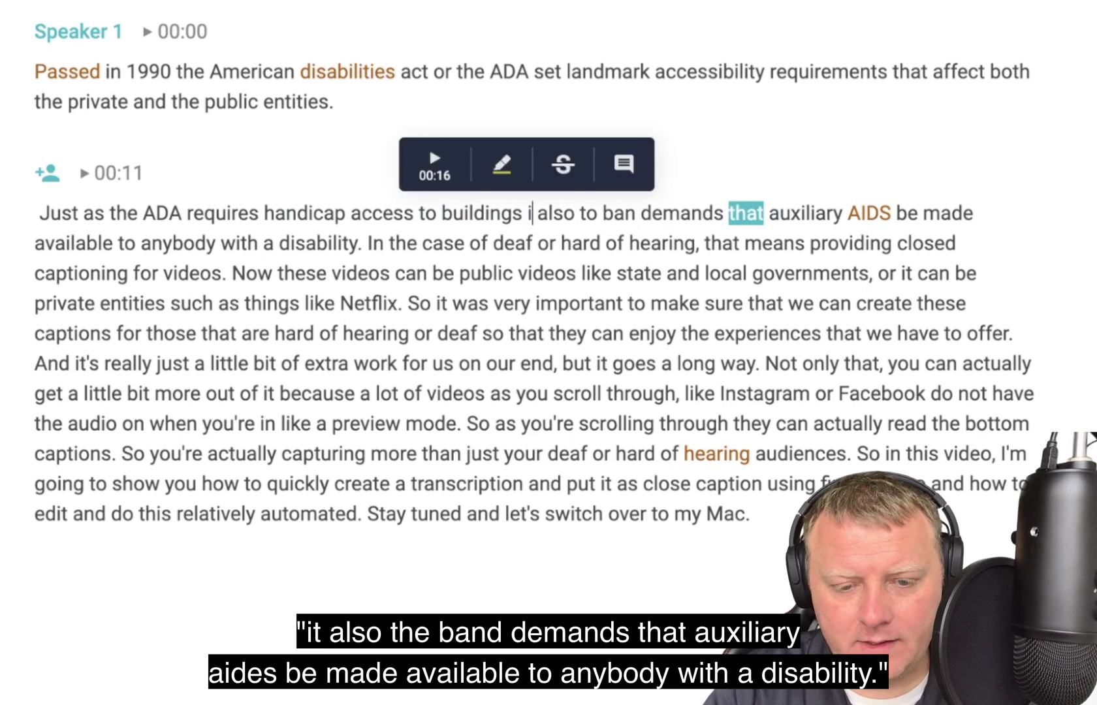
type("it")
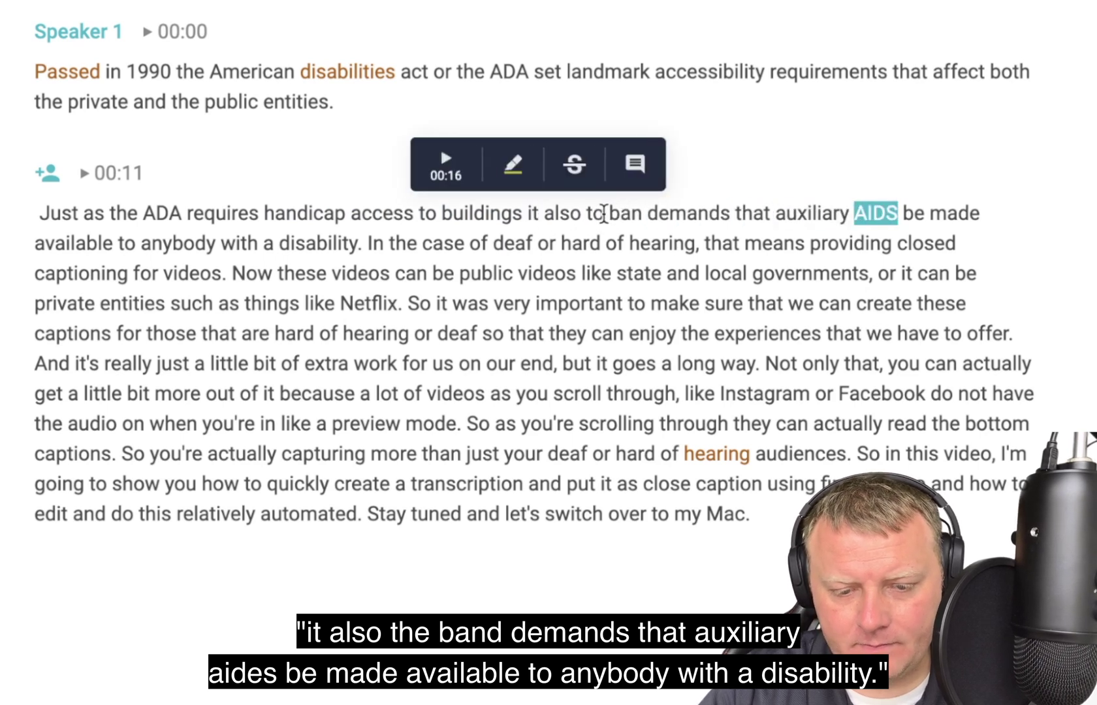
Step: Delete "to ban" before "demands" and correct "AIDS" to "aides" after "auxiliary"
left_click_drag(593, 214, 644, 214)
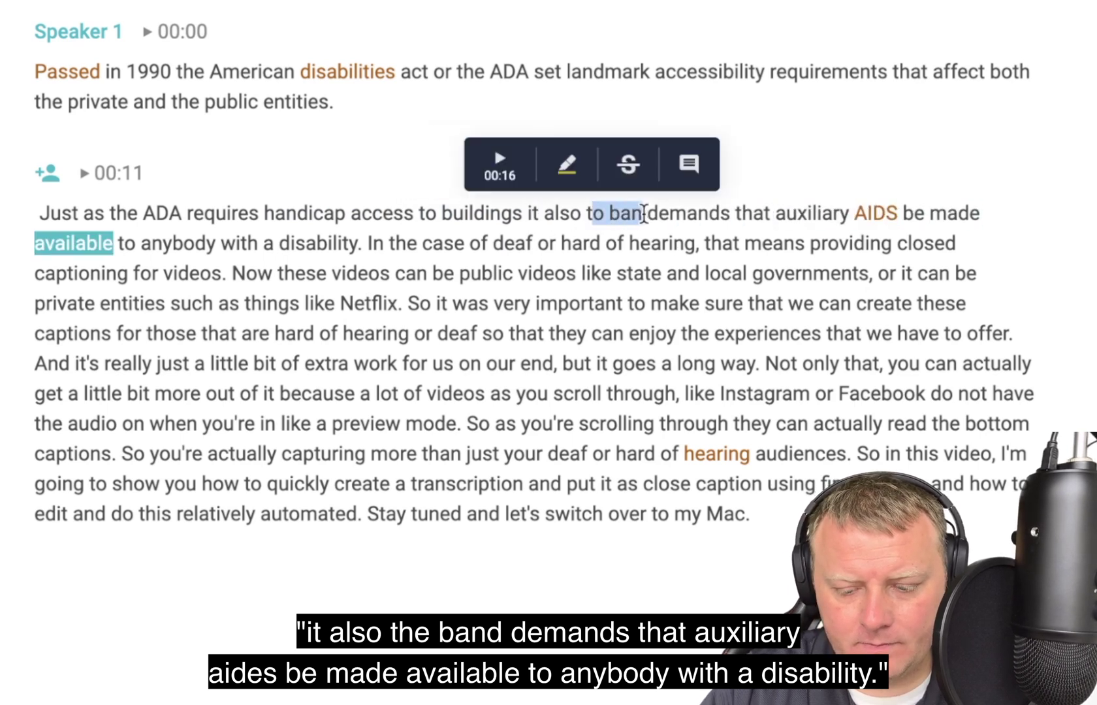
key("BackSpace")
key("BackSpace")
key("BackSpace")
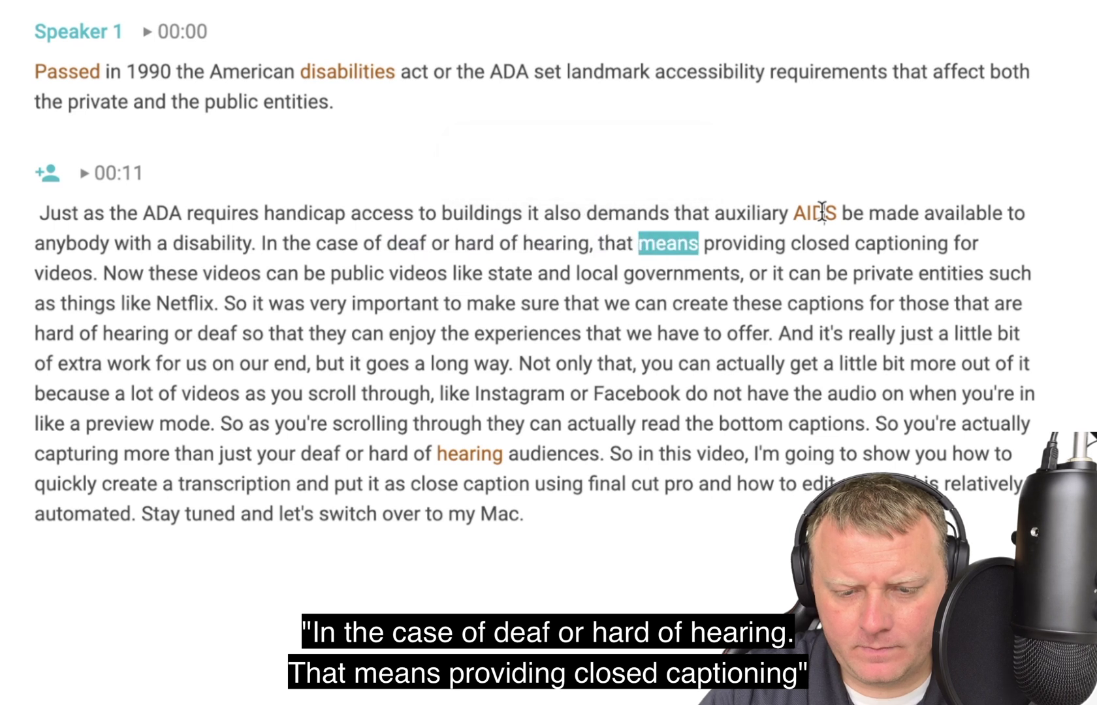
double_click(820, 213)
type("aides")
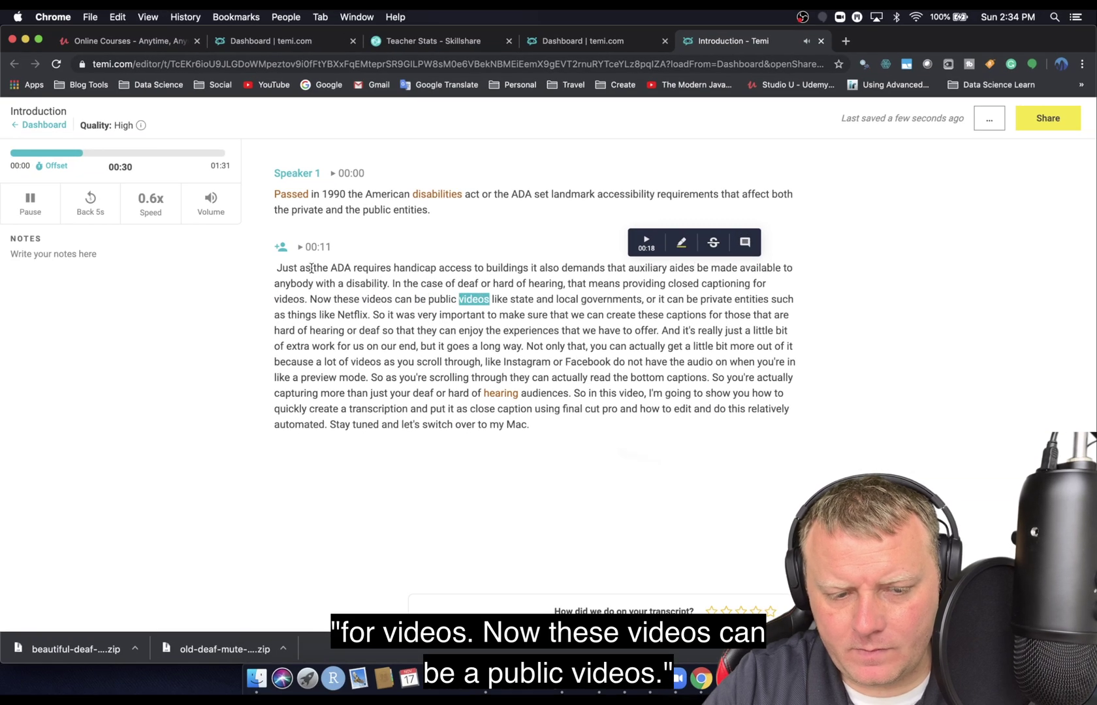
Step: Pause the audio and start a new paragraph at "Now these videos can be public videos"
left_click(30, 202)
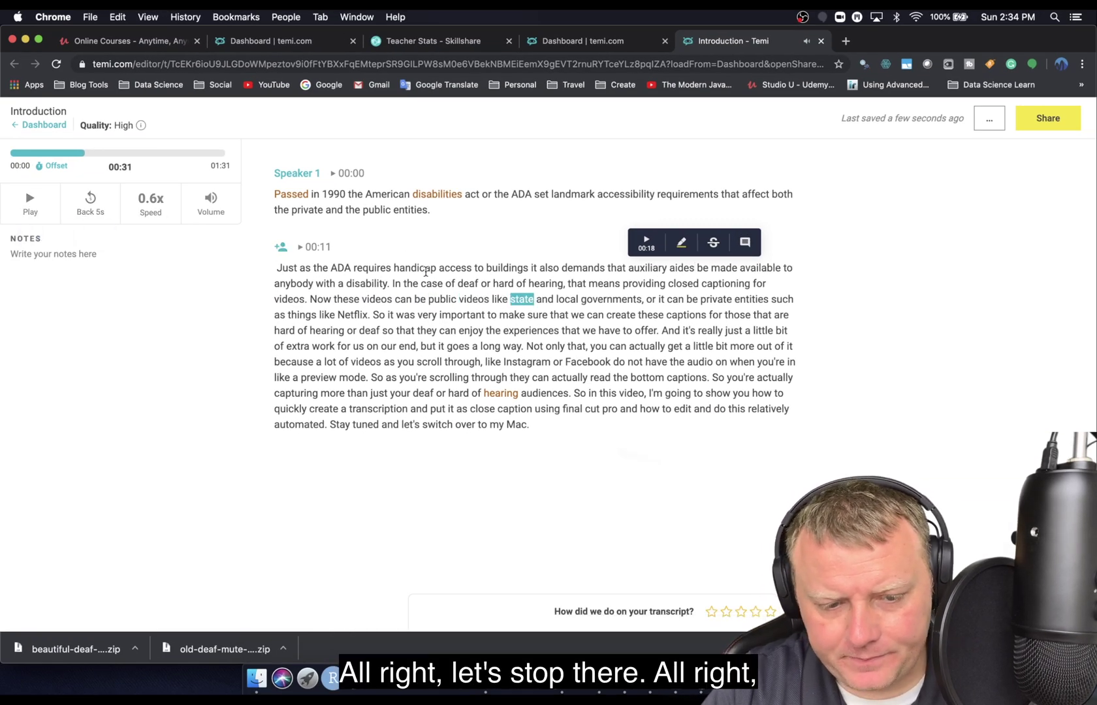
left_click(311, 299)
key("Return")
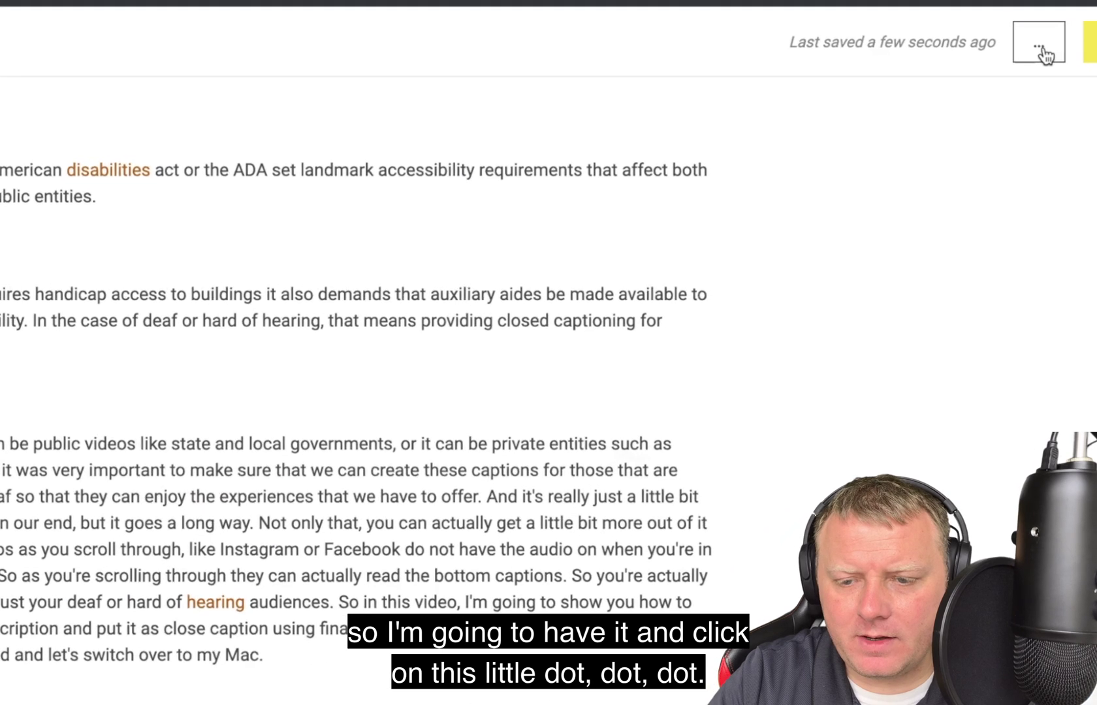
Step: Export the edited transcript as a SubRip (*.srt) caption file
left_click(989, 118)
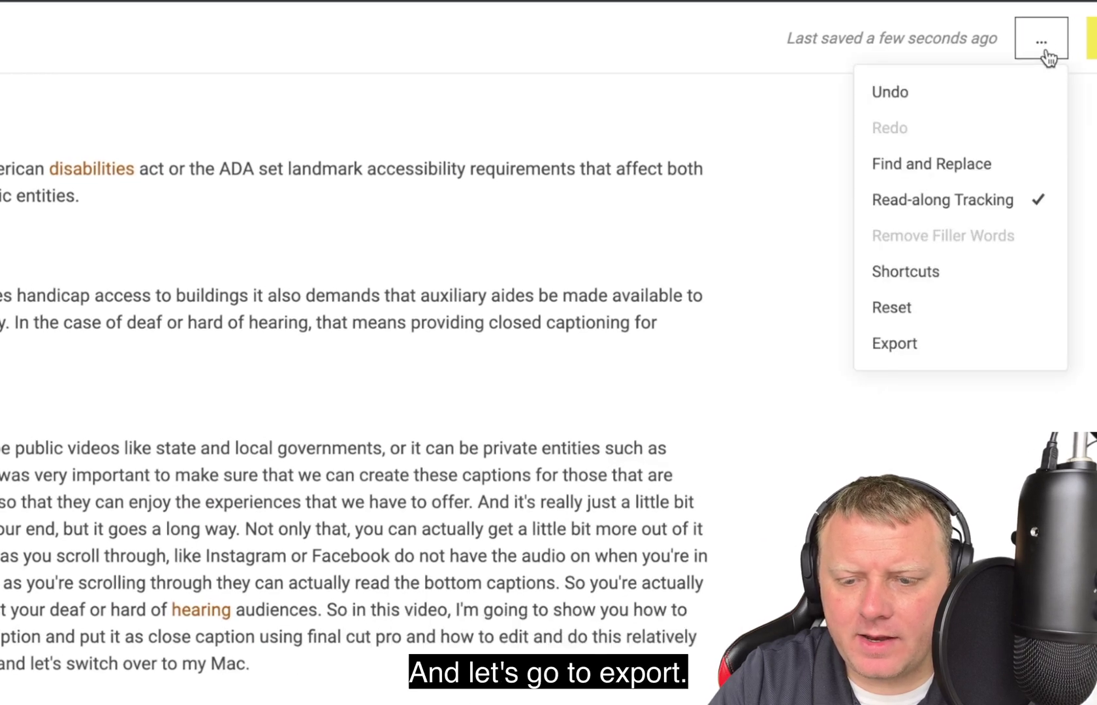
left_click(908, 356)
left_click(222, 406)
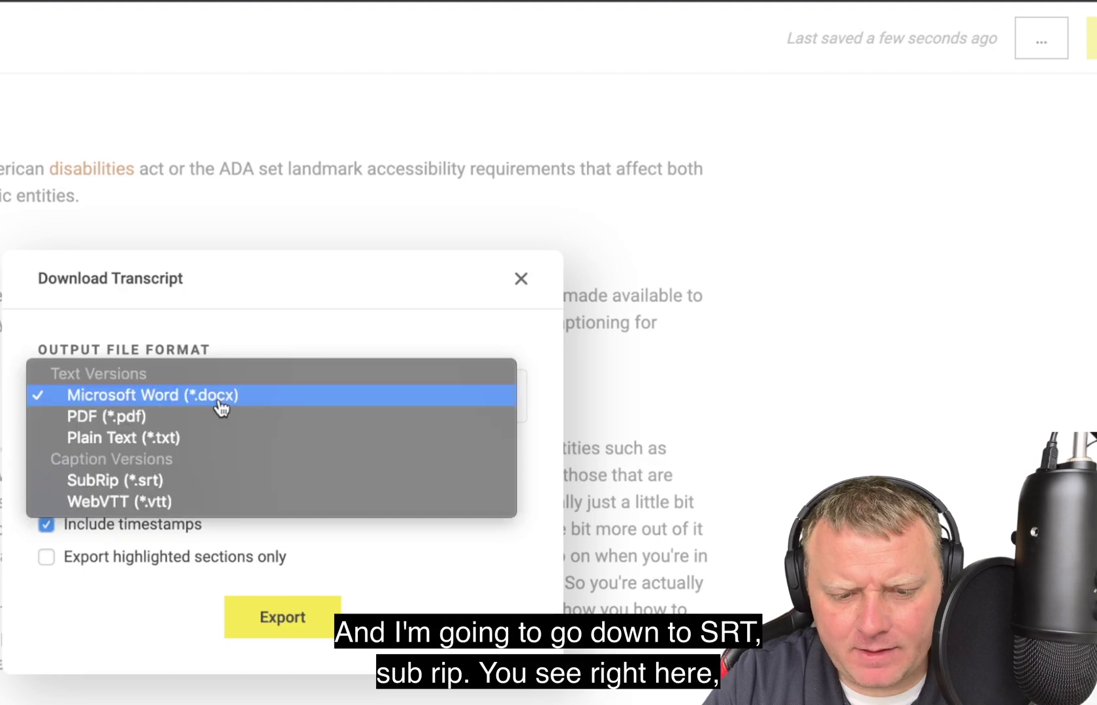
left_click(202, 483)
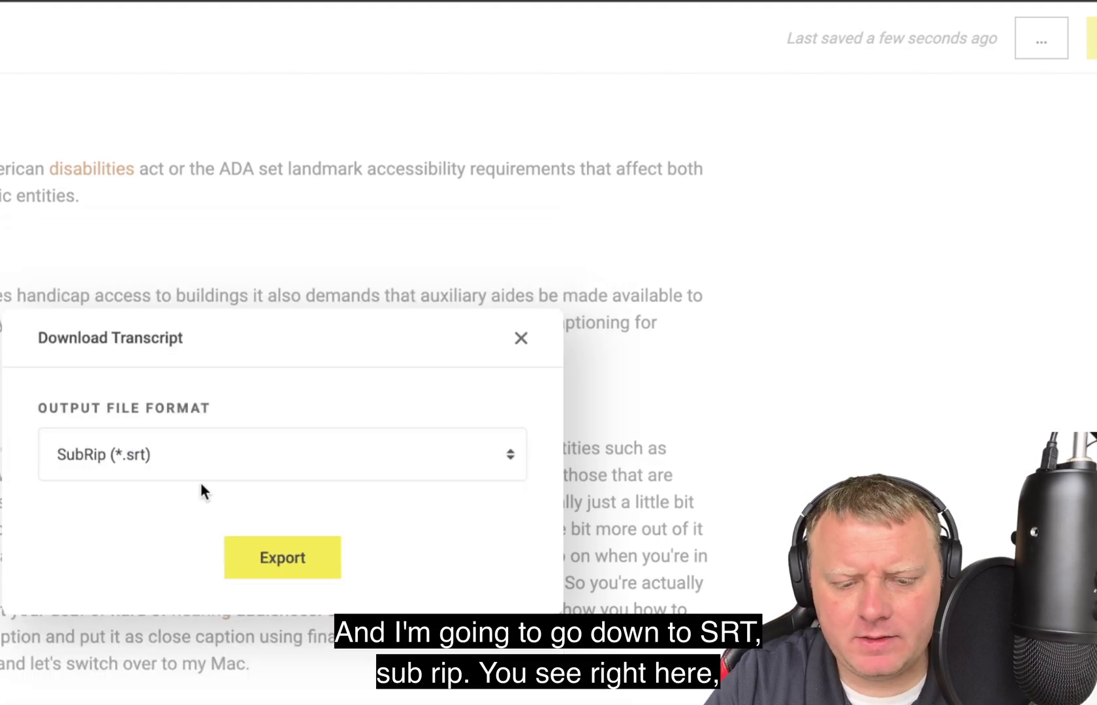
left_click(267, 454)
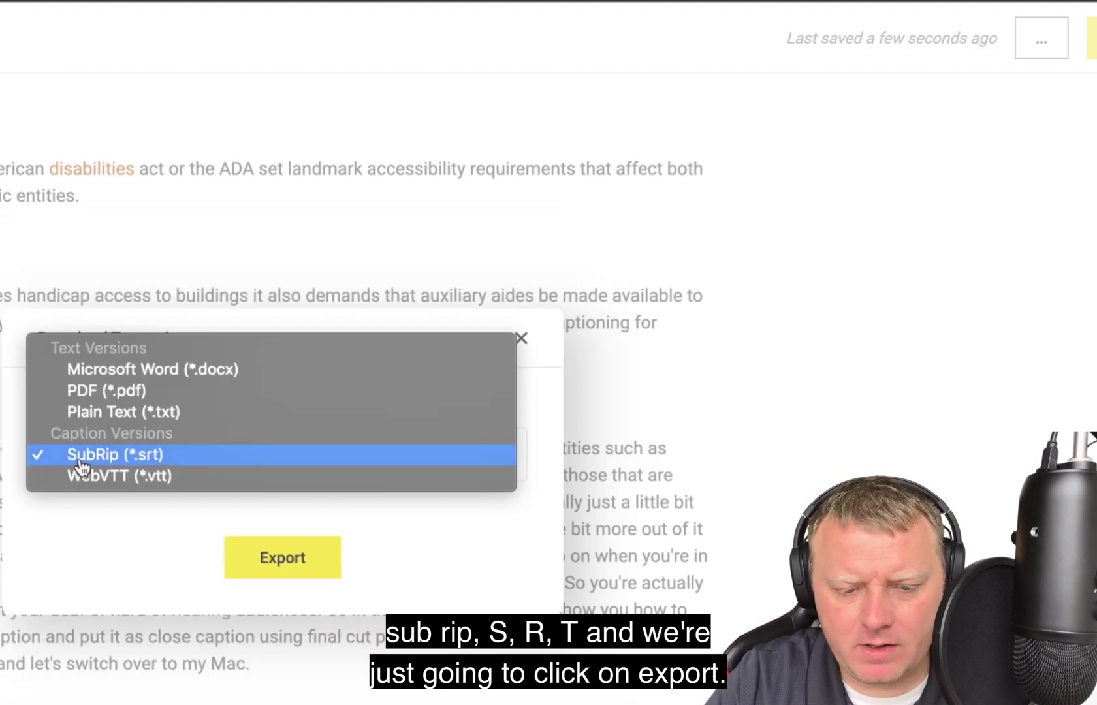
left_click(167, 461)
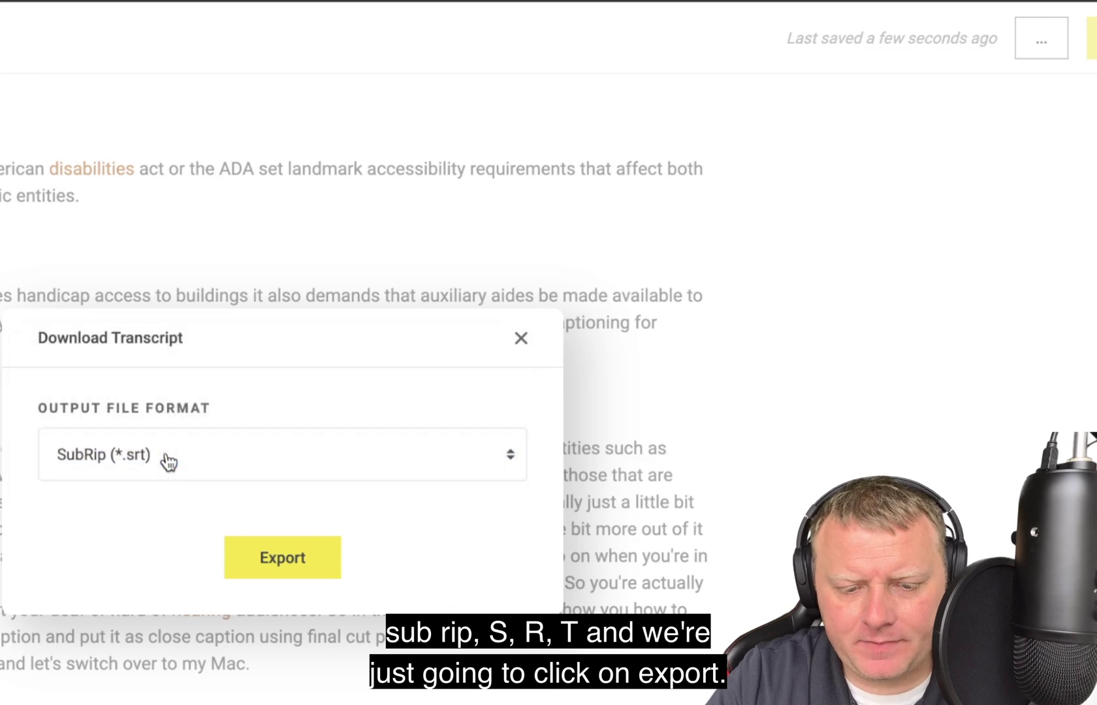
left_click(275, 540)
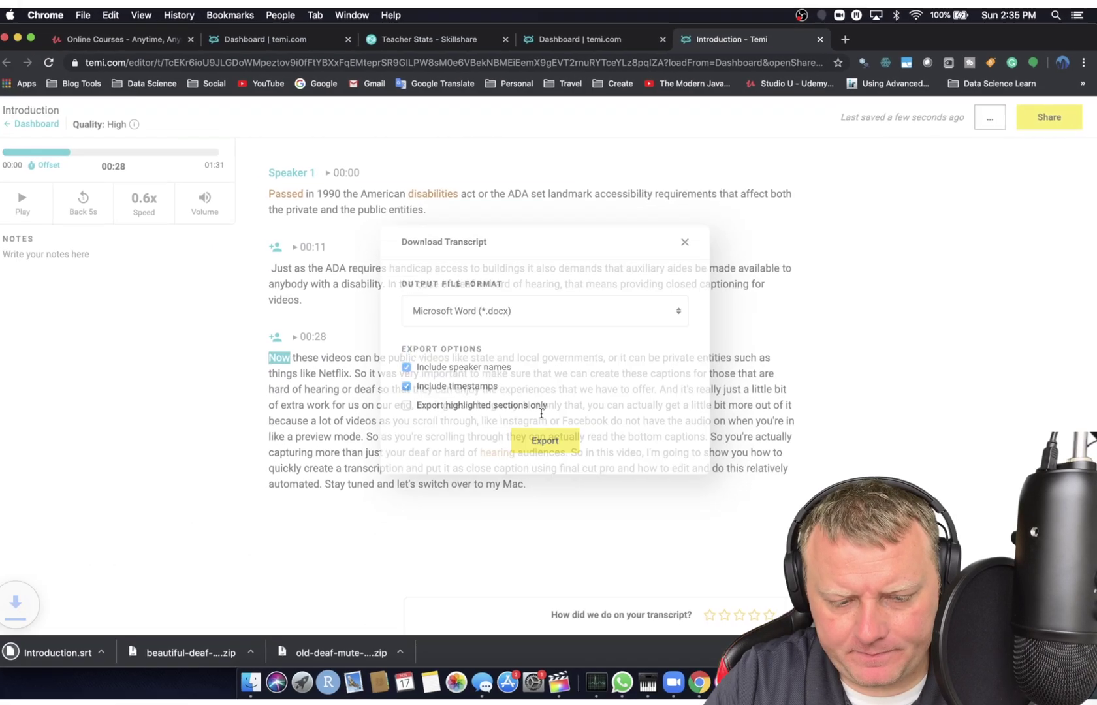
Step: Switch to Final Cut Pro and import Introduction.srt from Downloads as English SRT captions, with insertion time relative to the timeline
key("ctrl+Left")
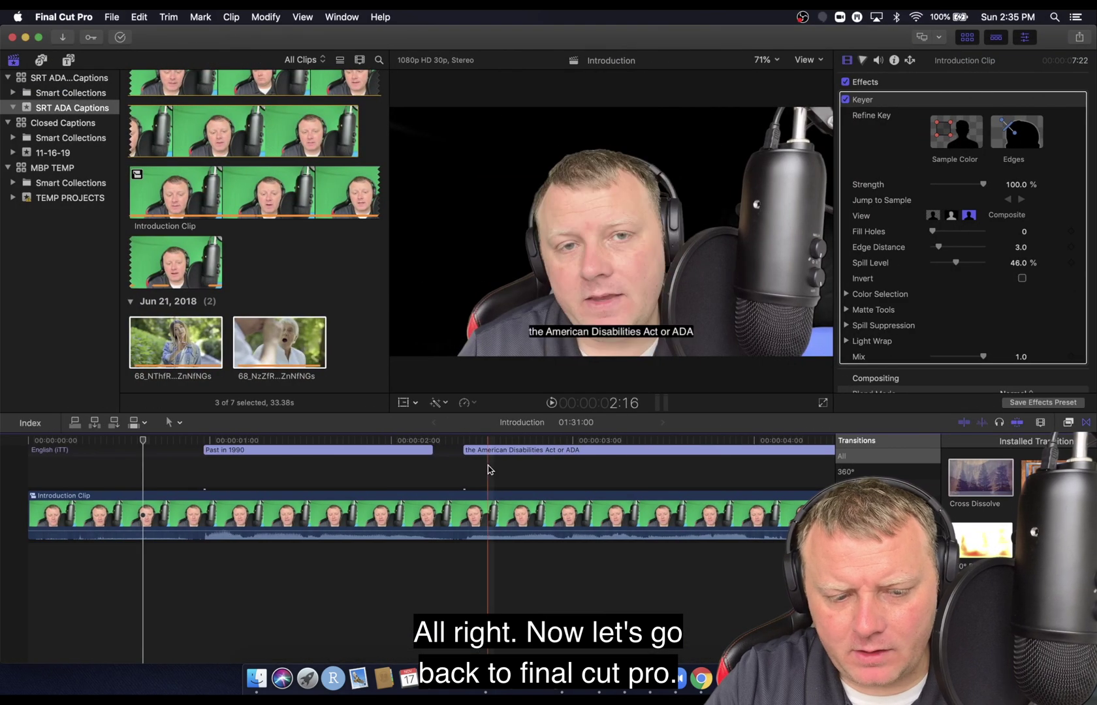
left_click(111, 17)
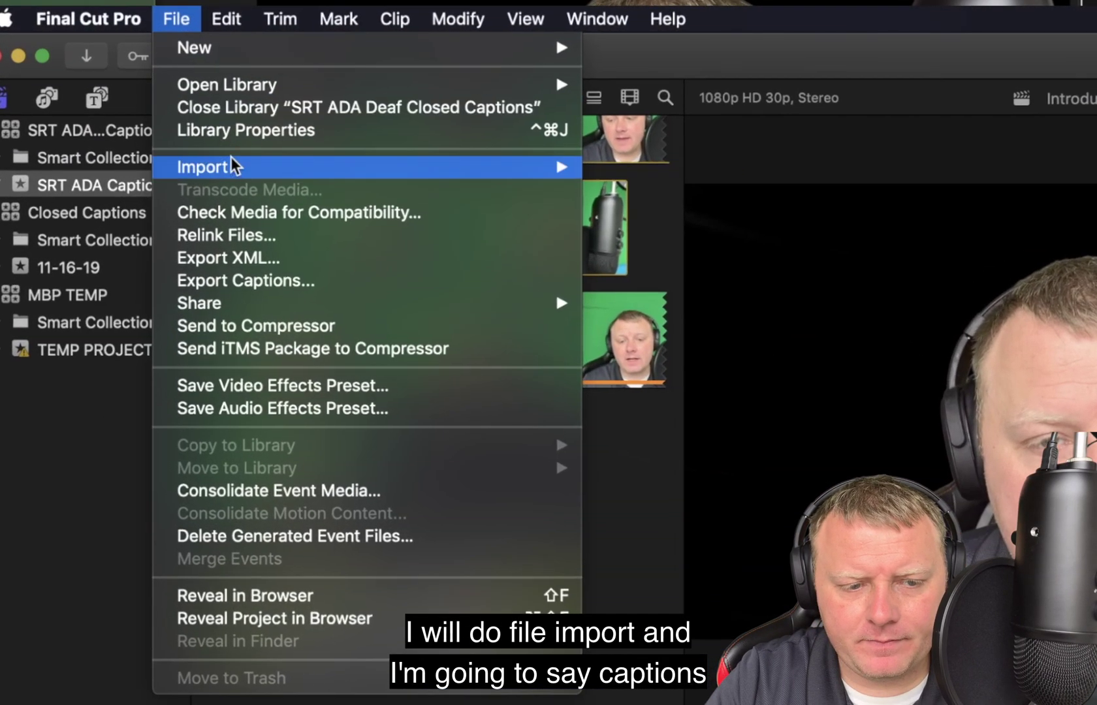
mouse_move(258, 133)
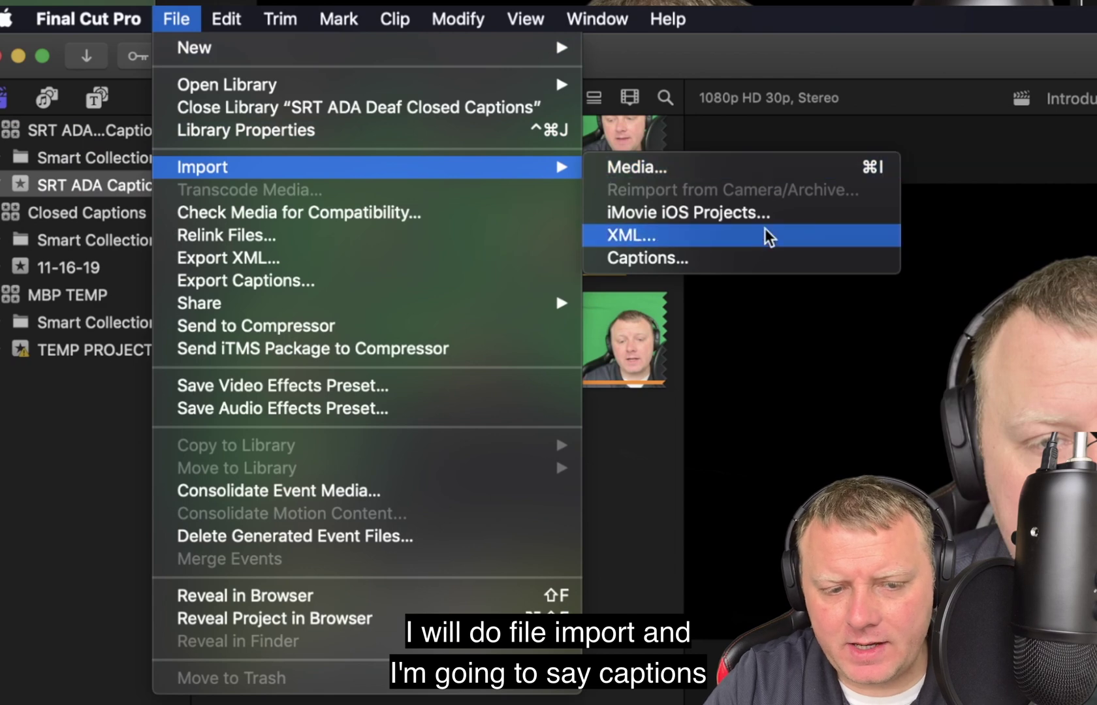
left_click(722, 256)
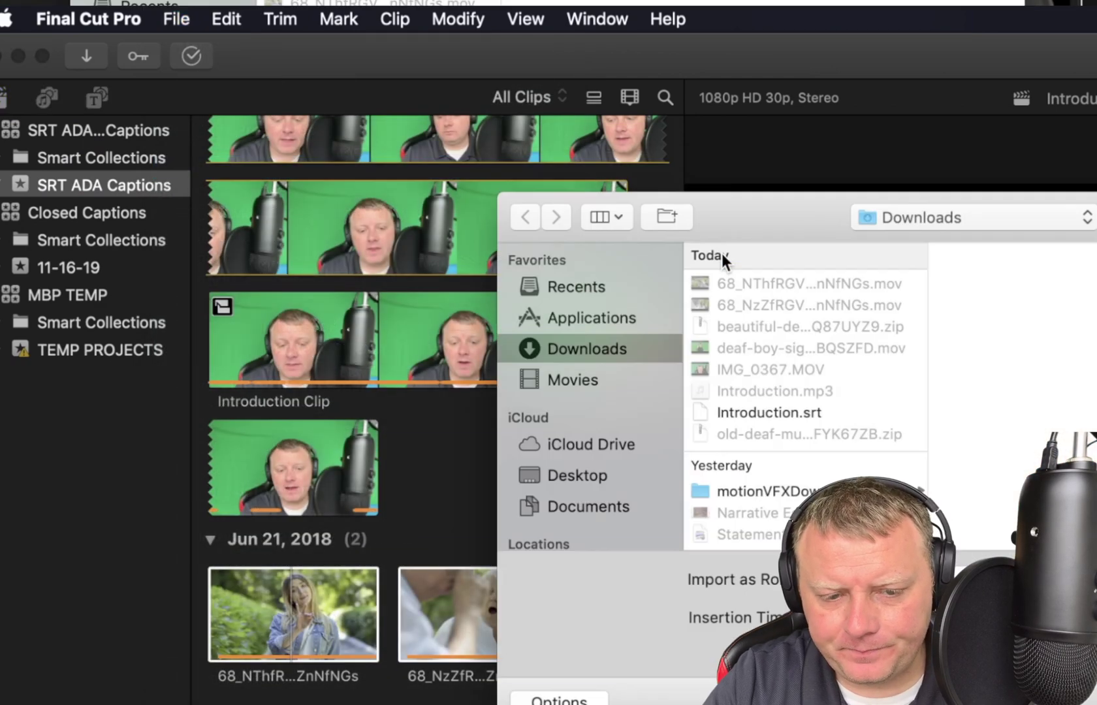
left_click(768, 413)
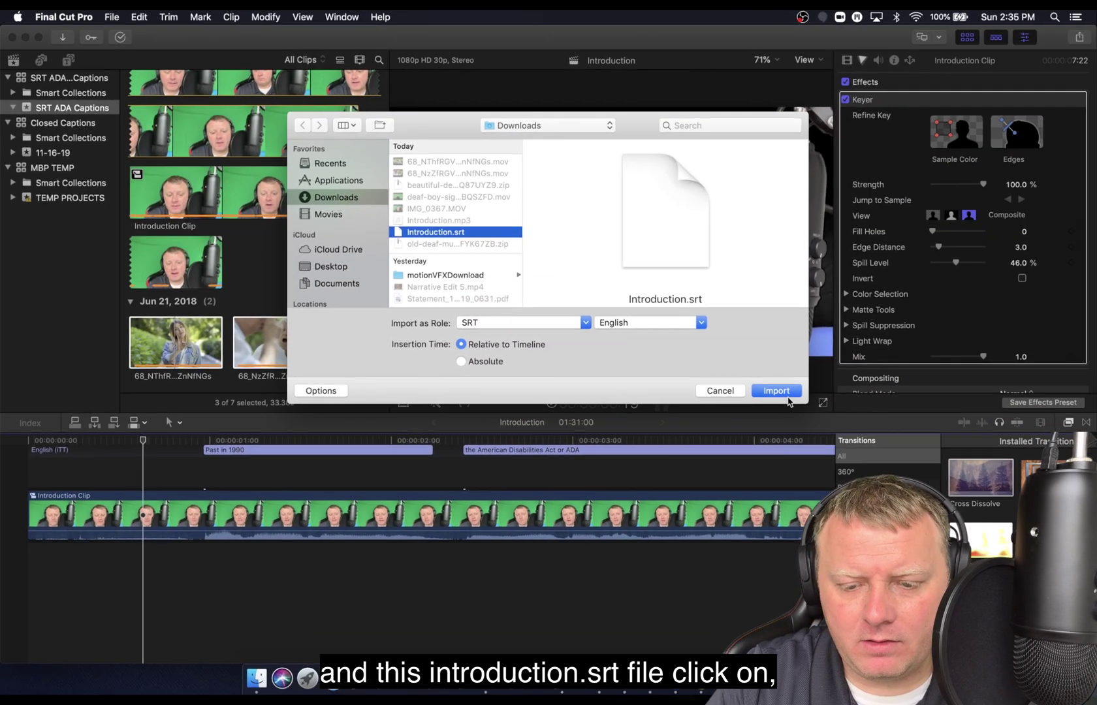
left_click(779, 387)
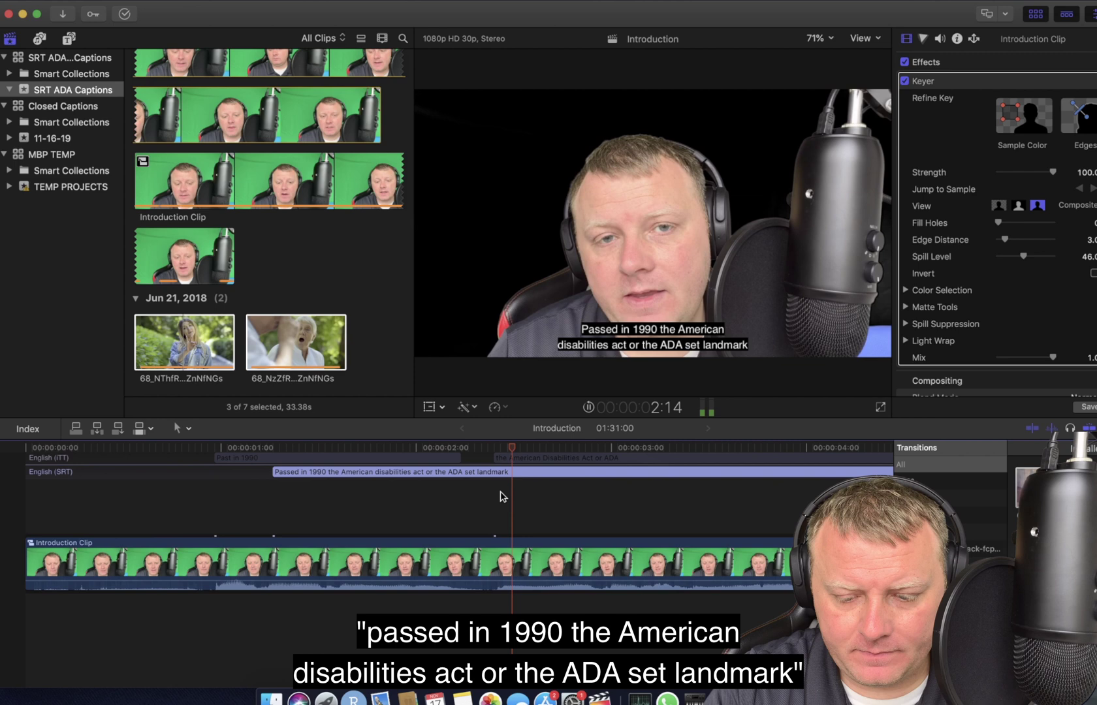
Step: Open the SRT caption "Now these videos can be public videos" in the caption editor and advance through the following two captions
key("super+minus")
key("super+minus")
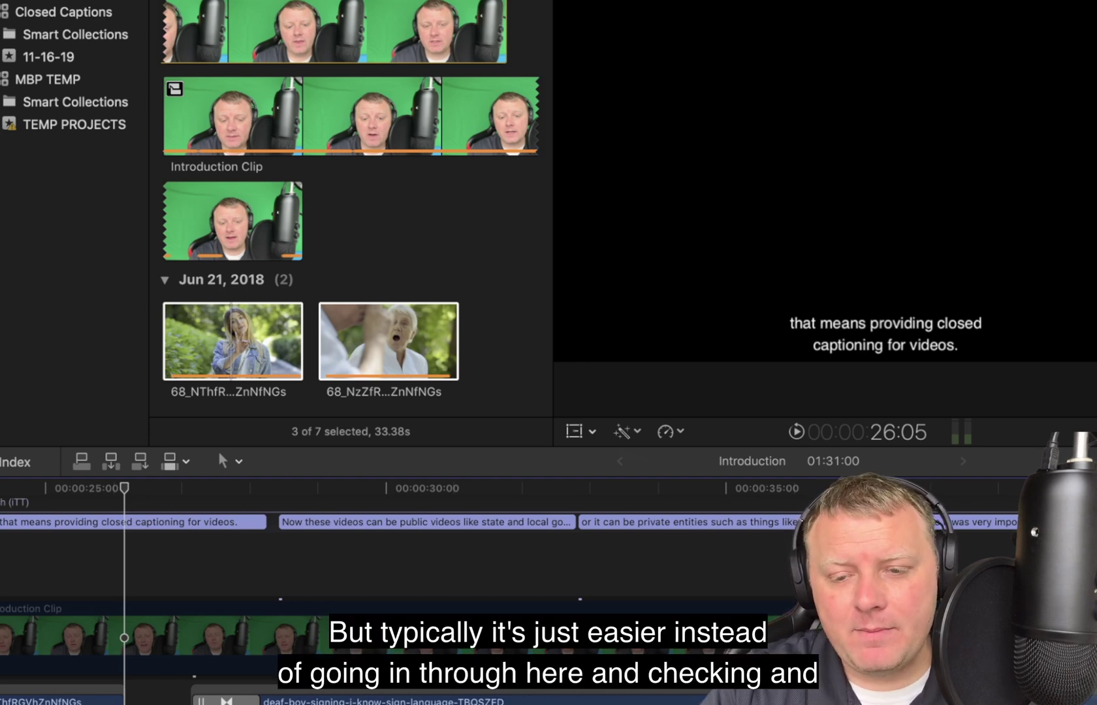
double_click(386, 528)
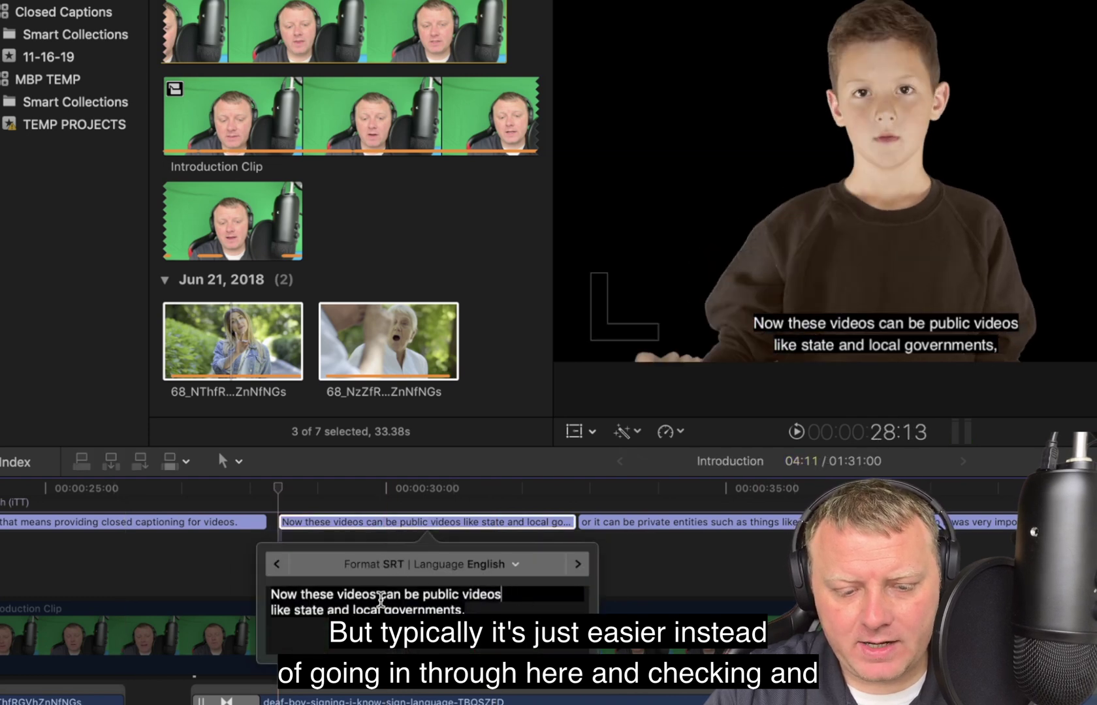
left_click(578, 563)
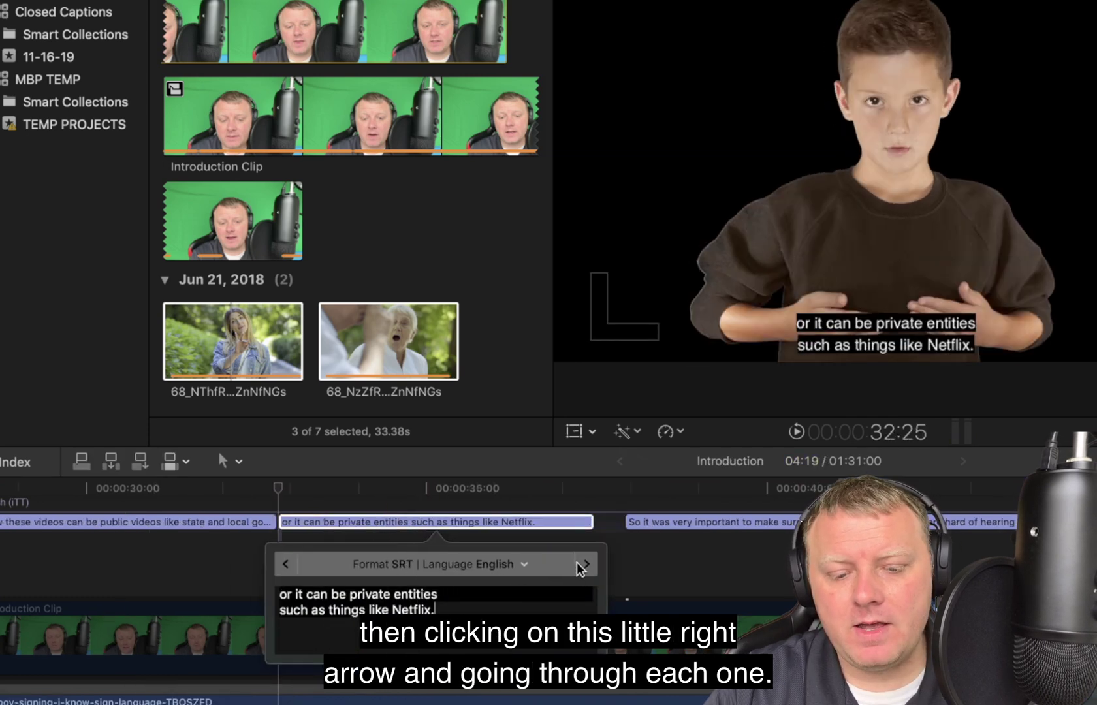
left_click(582, 564)
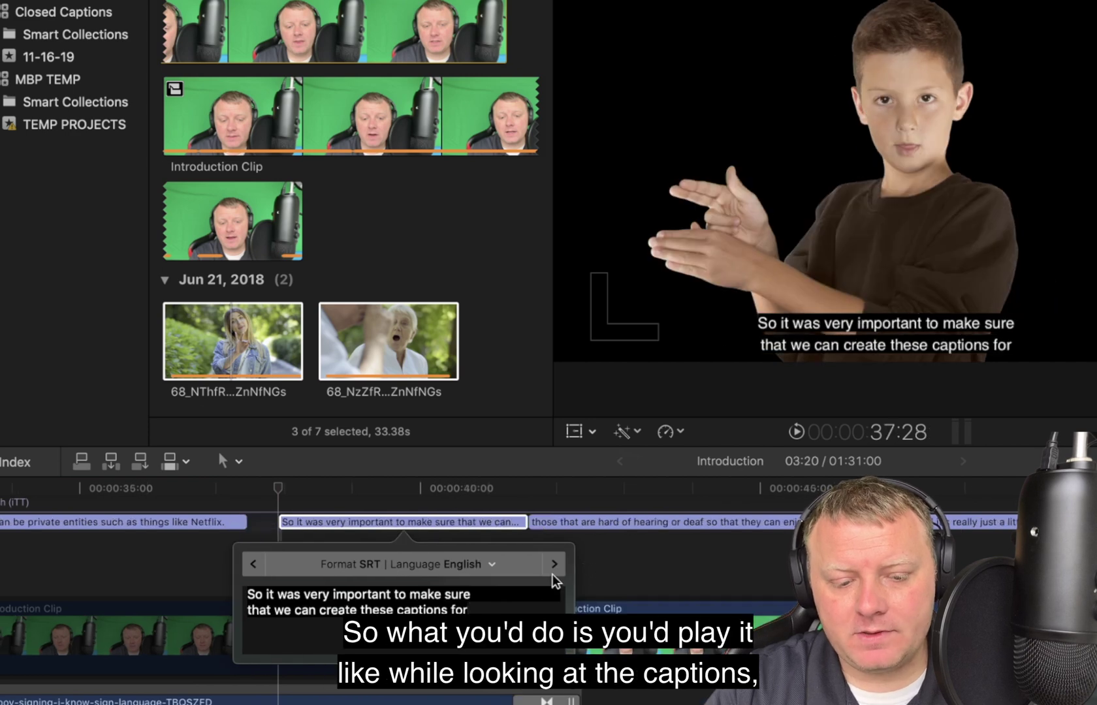
Step: Play from the "private entities" caption and check the captions from "So it was very important" to "that we have to offer" during playback
left_click(111, 572)
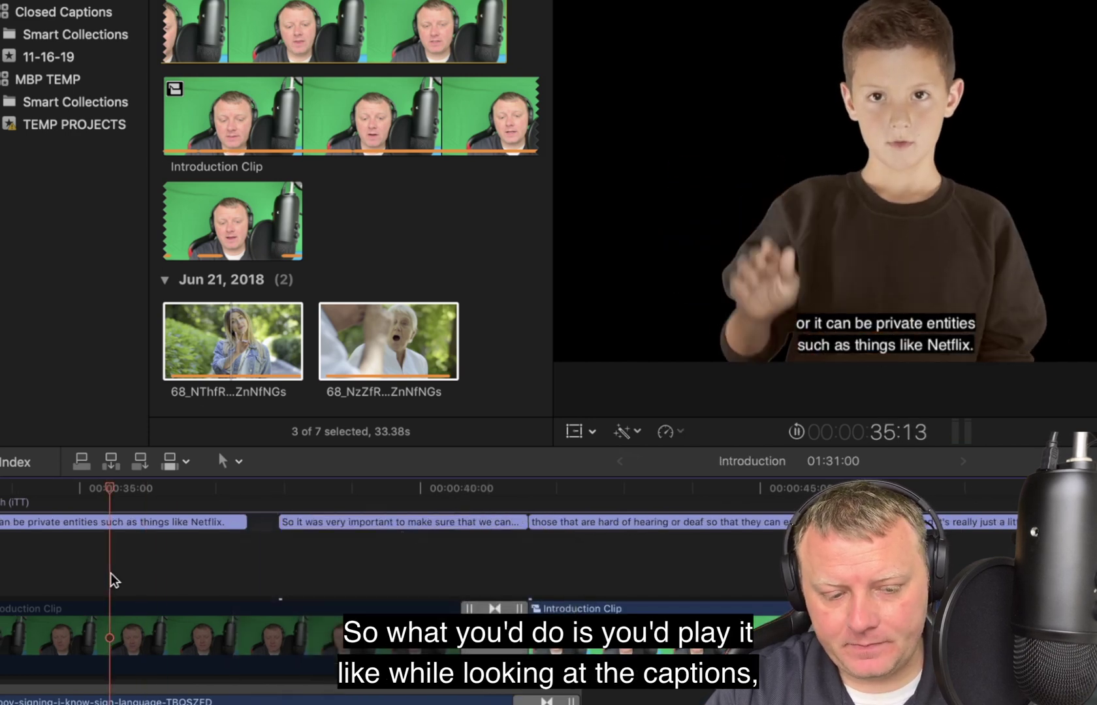
key("space")
left_click(368, 517)
double_click(368, 516)
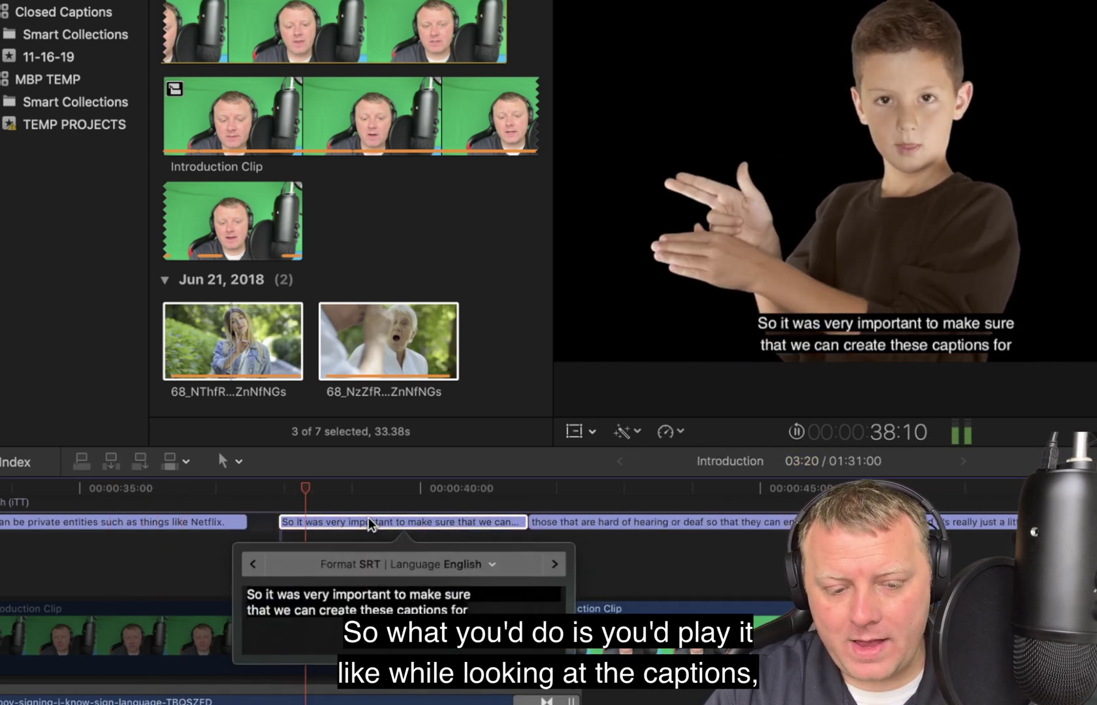
left_click(557, 567)
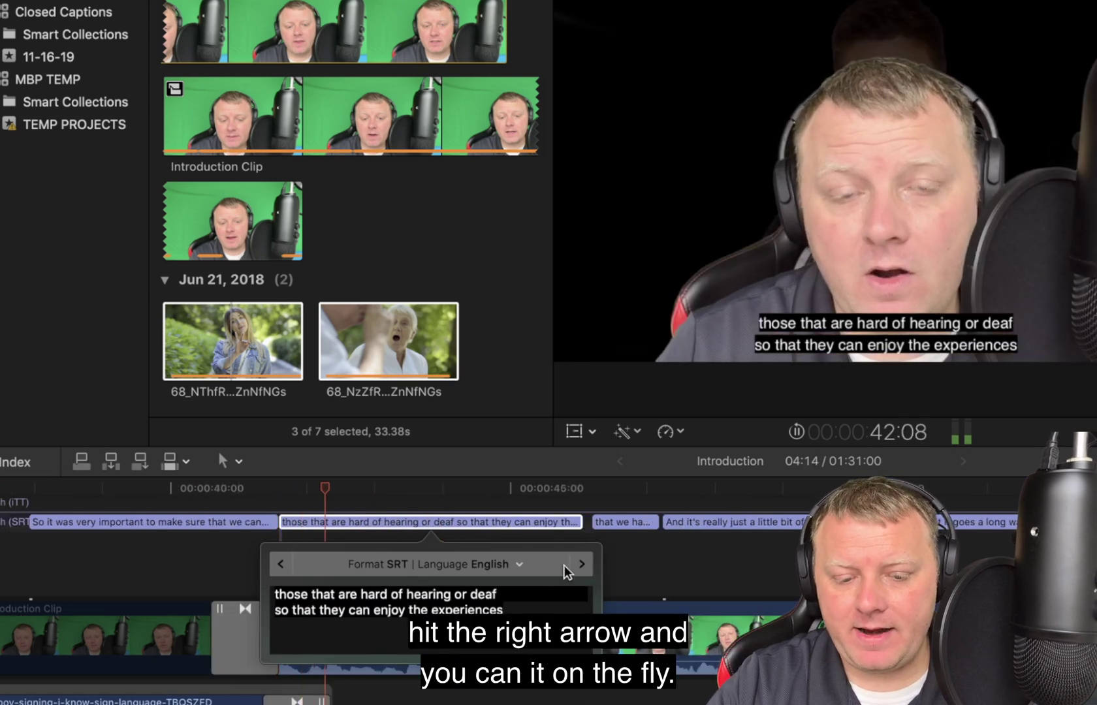
left_click(588, 565)
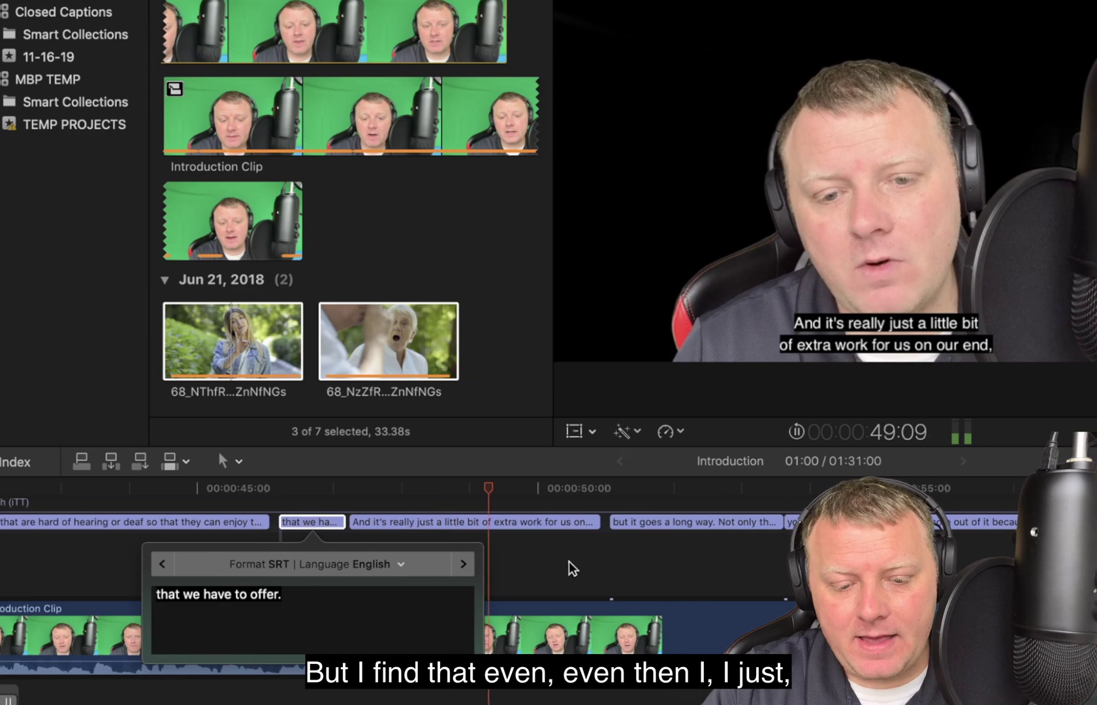
left_click(573, 579)
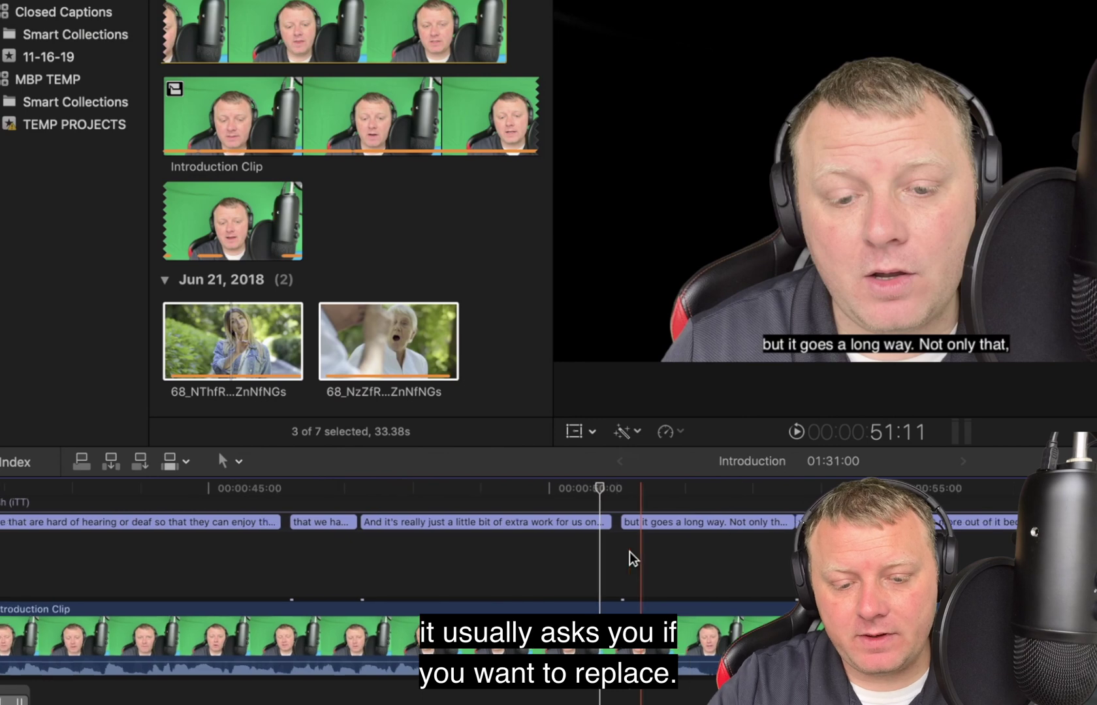
Step: Start a Master File share of the Introduction project and set its format to Computer
scroll(629, 552, "left", 10)
scroll(629, 551, "left", 8)
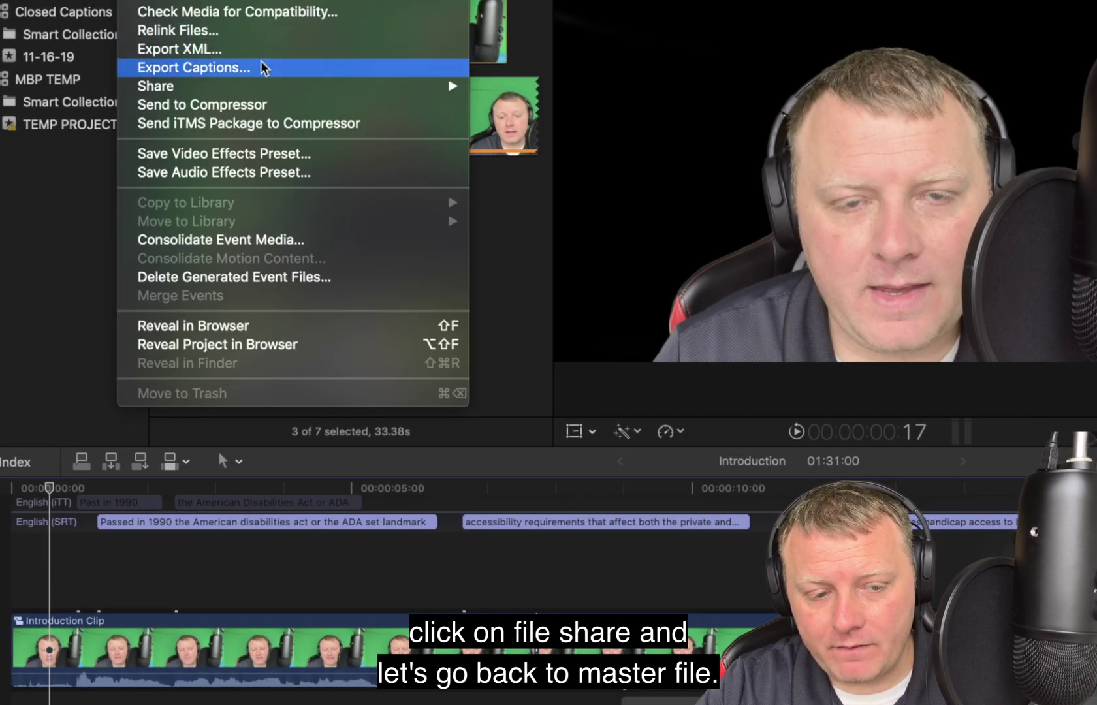
mouse_move(266, 94)
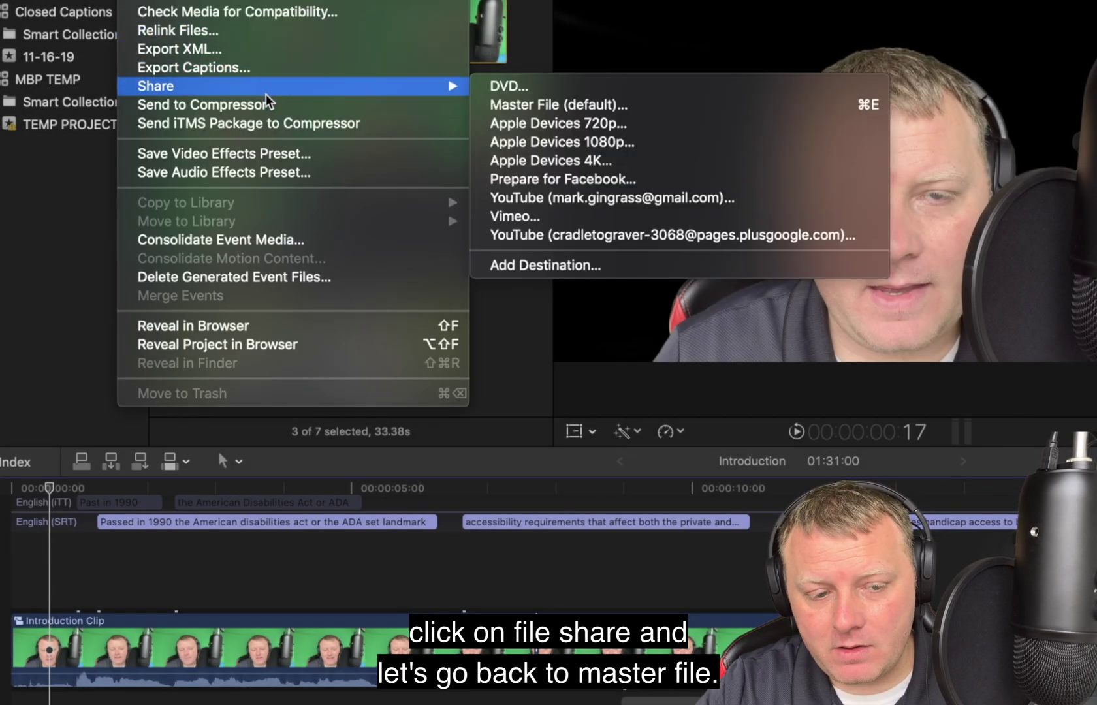
left_click(553, 101)
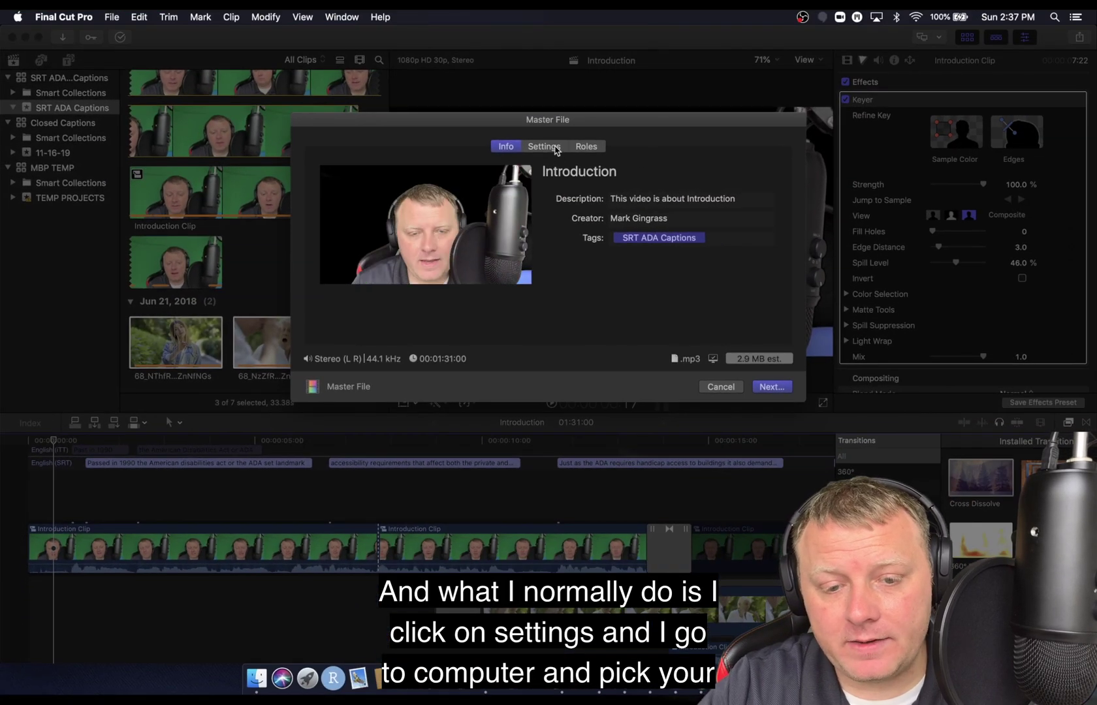
left_click(555, 148)
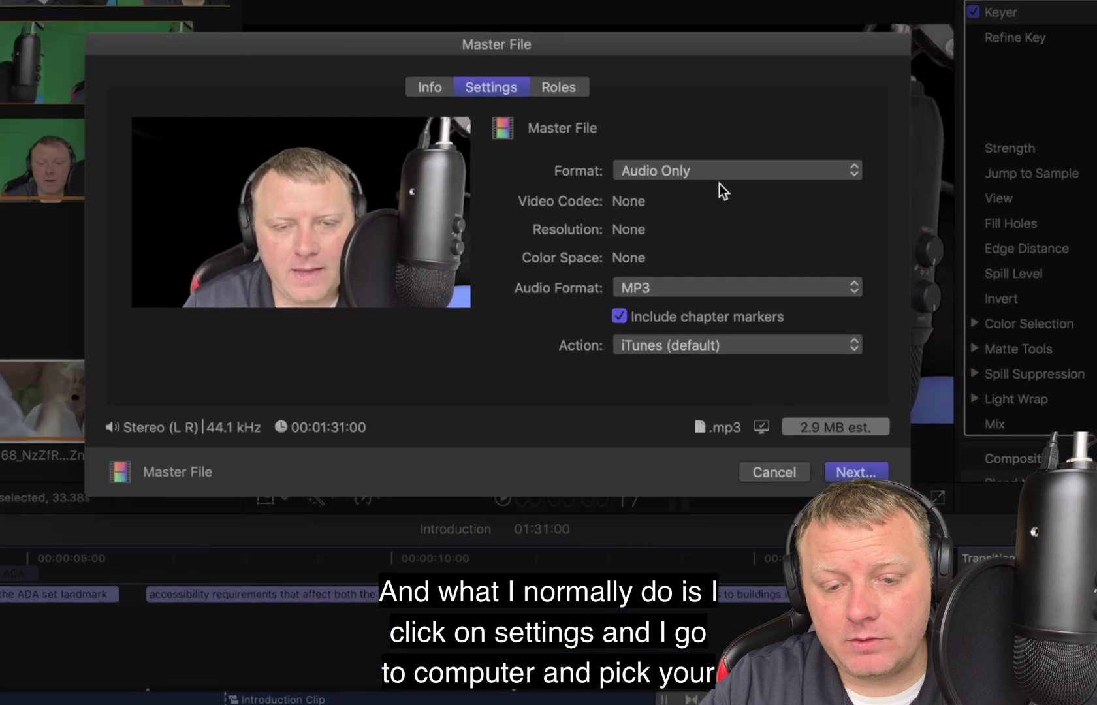
left_click(682, 198)
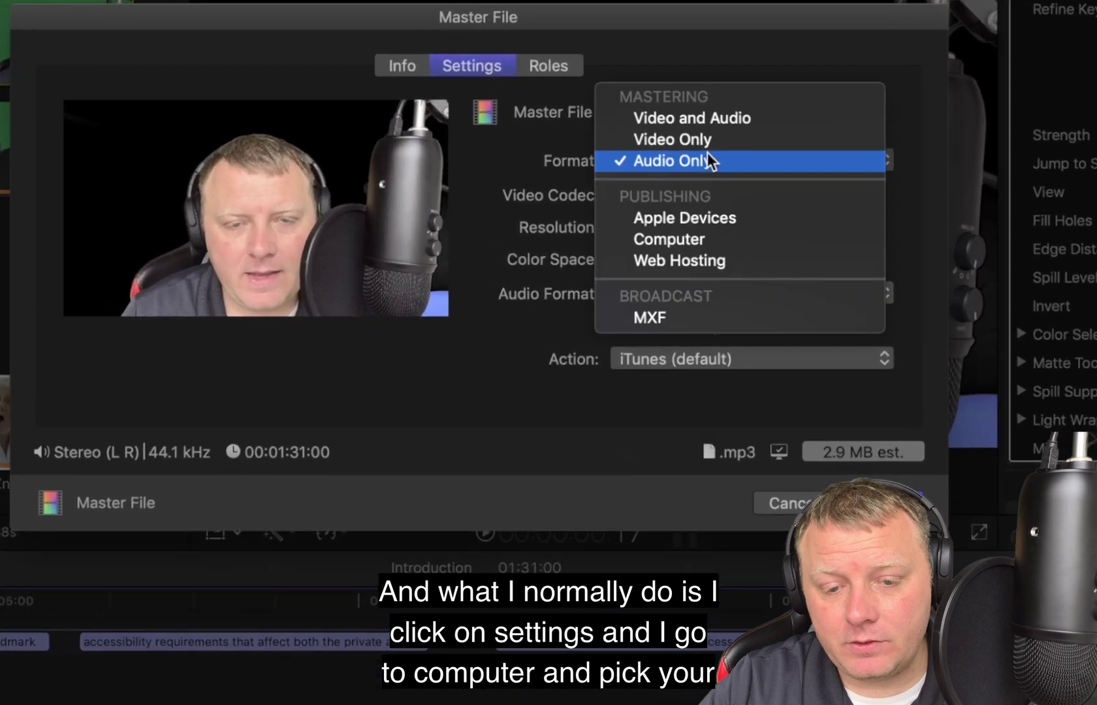
left_click(714, 243)
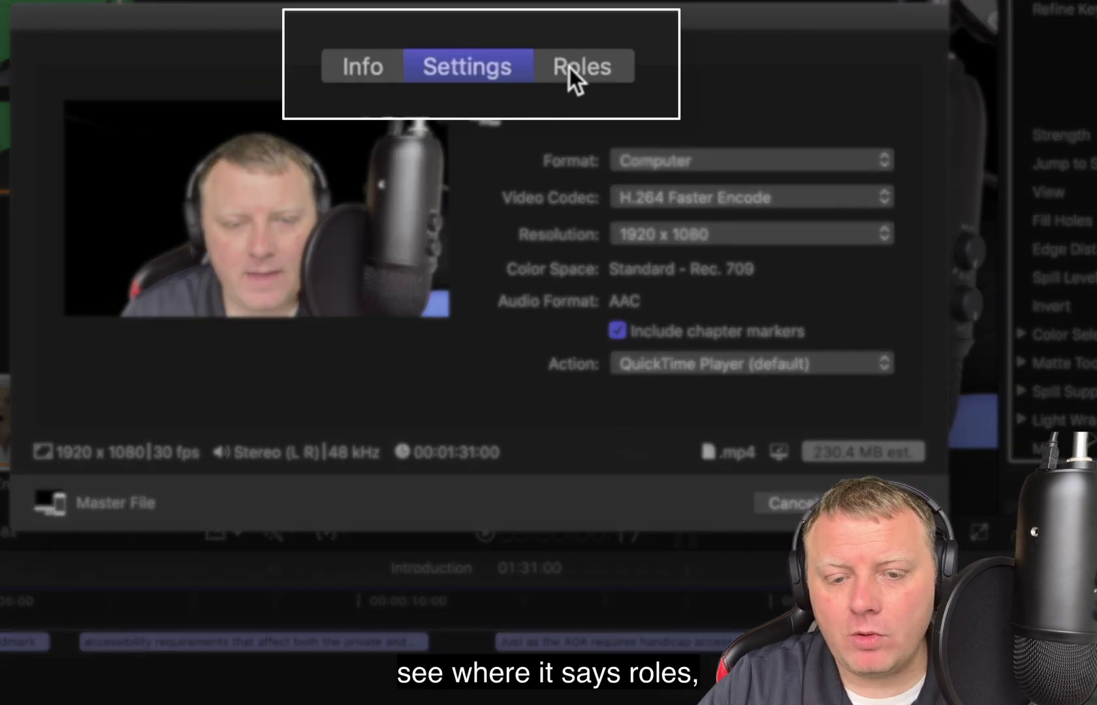
Step: Configure the export roles to burn the English (SRT) captions into the video track
left_click(576, 68)
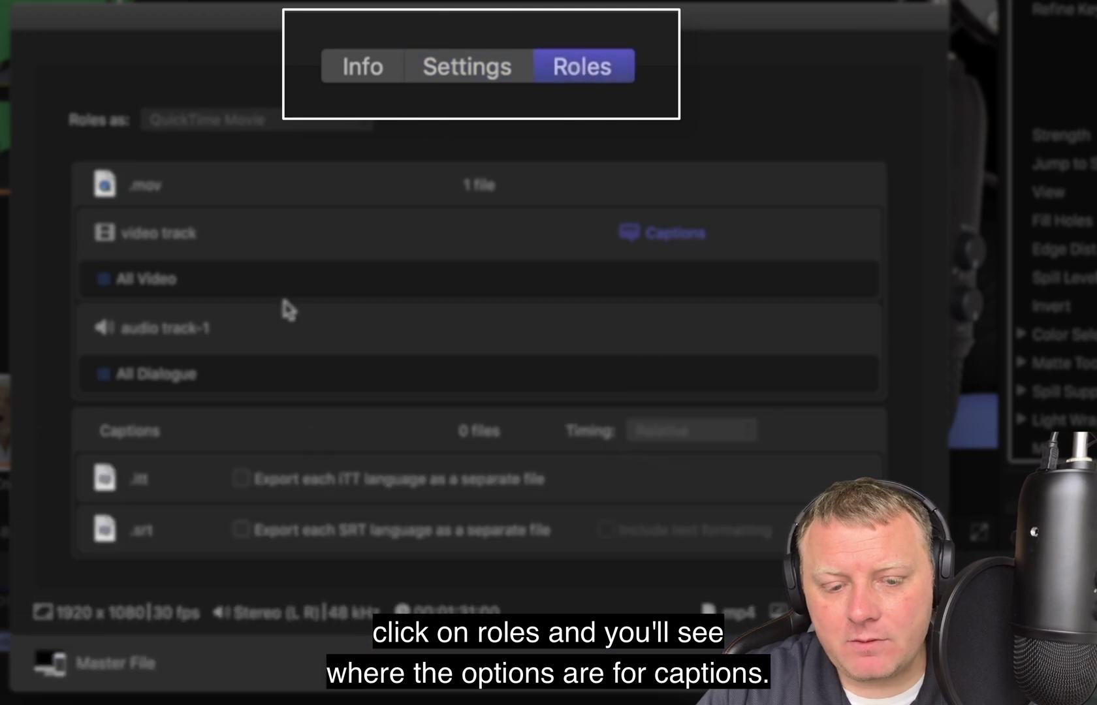
left_click(661, 233)
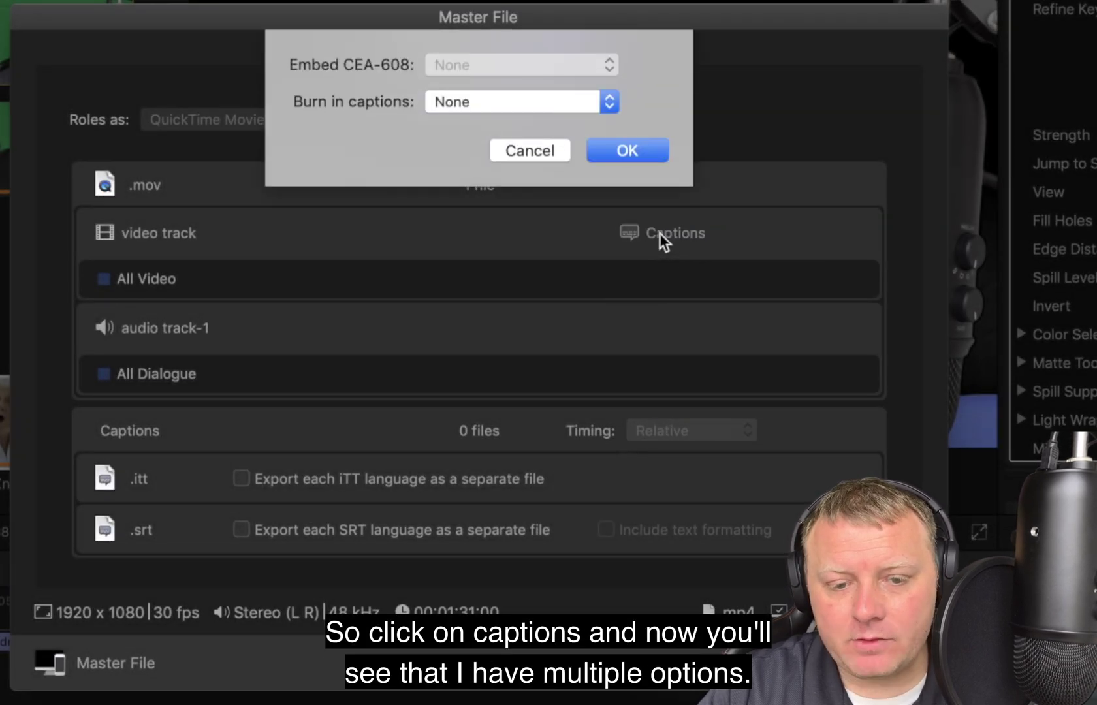
left_click(611, 102)
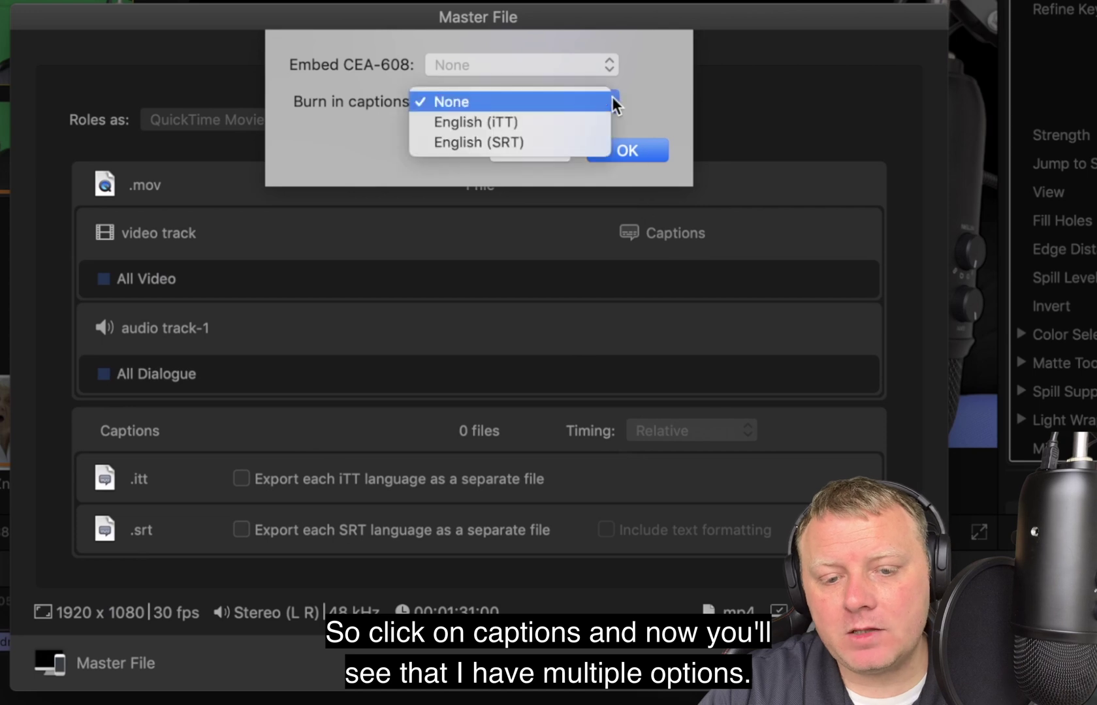
left_click(521, 142)
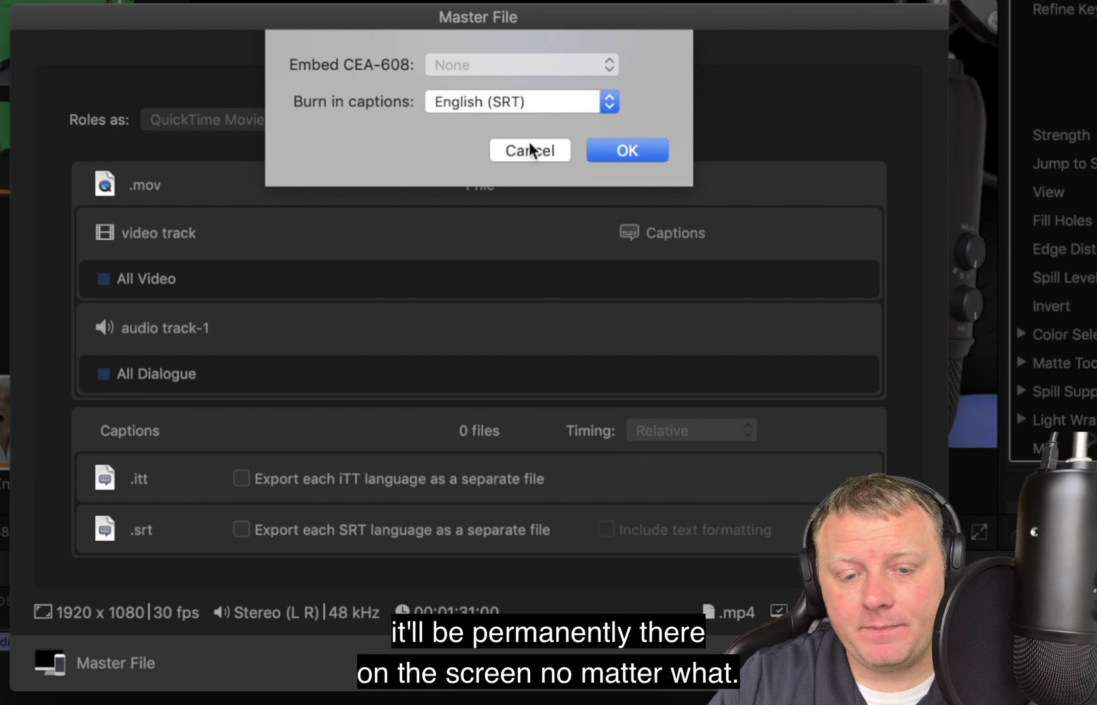
left_click(611, 108)
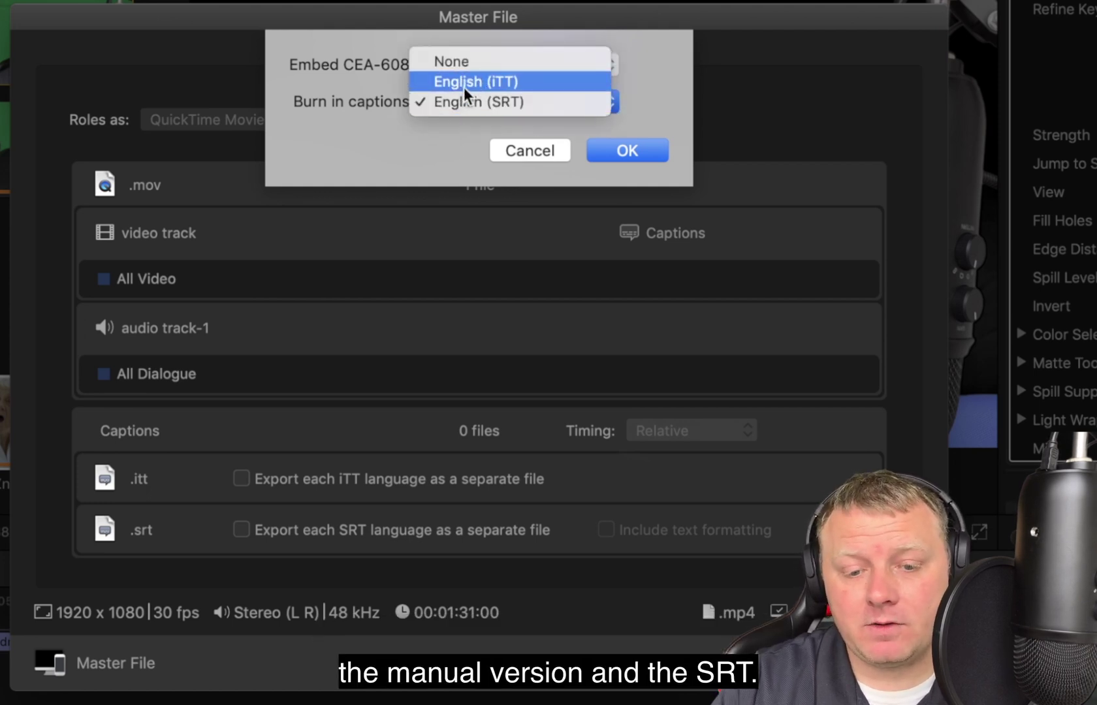
left_click(531, 101)
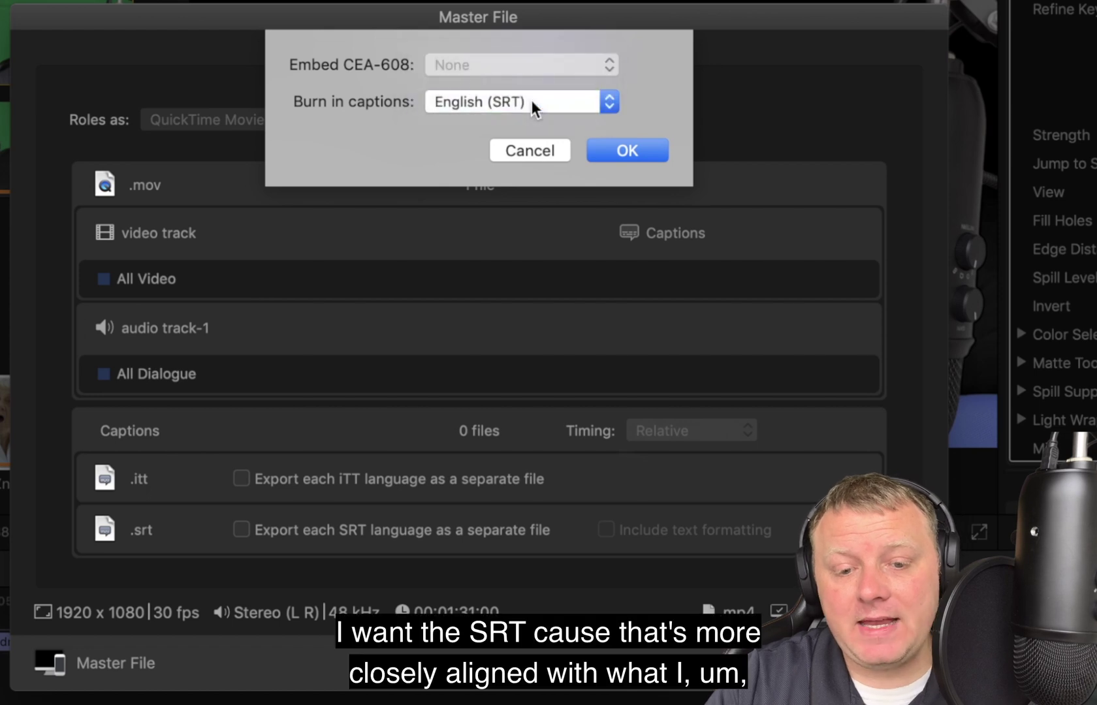
left_click(628, 150)
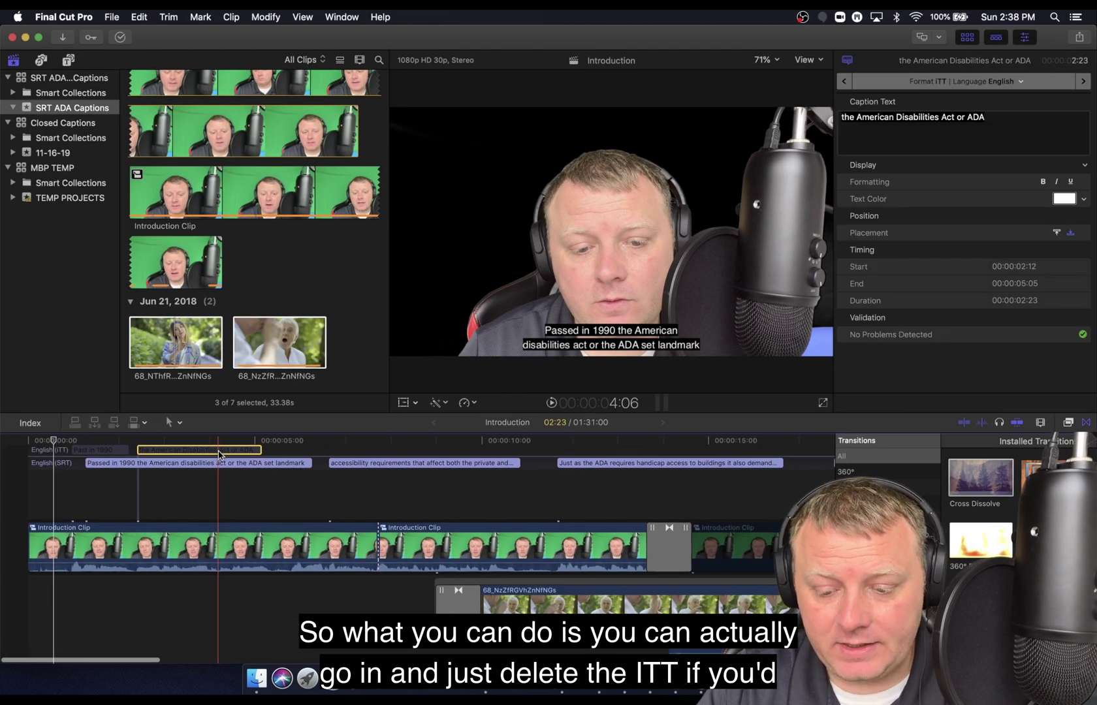
Step: Delete the English iTT captions "Past in 1990" and "the American Disabilities Act or ADA" and look through the remaining SRT captions
key("Delete")
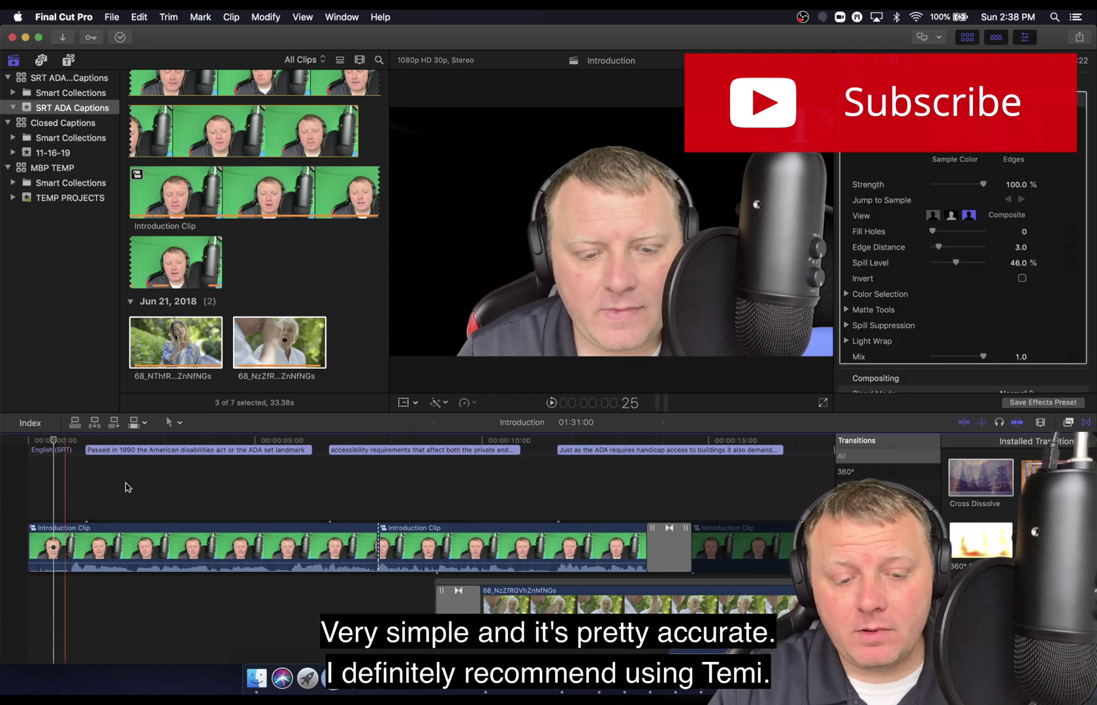
scroll(128, 487, "right", 15)
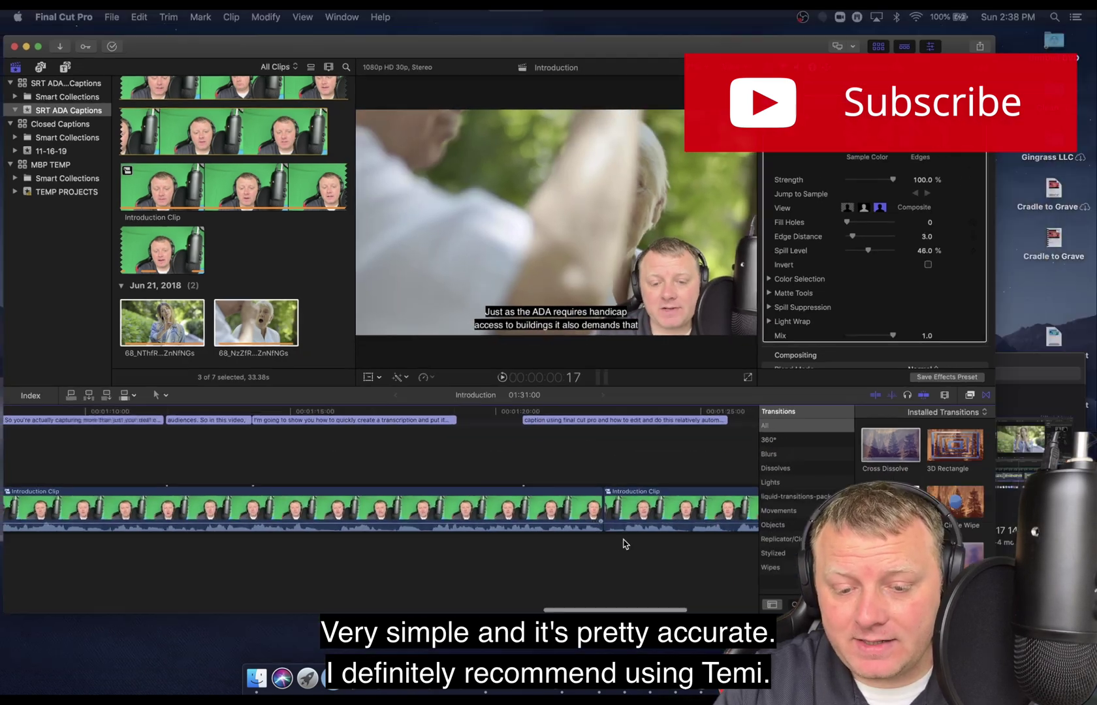